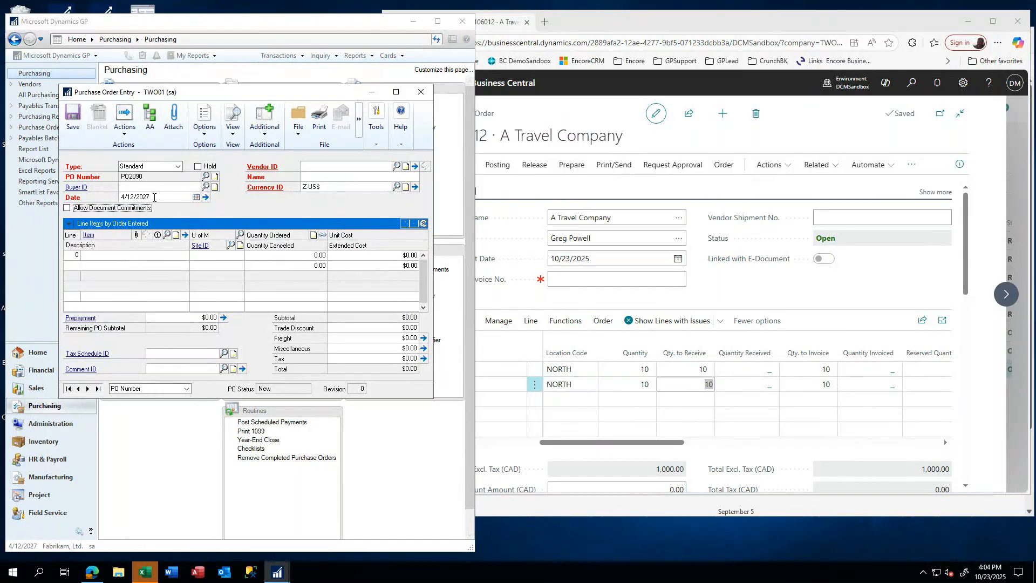
key(Tab)
- Date PO2090 4/12/2027 and assign vendor ACETRAVE0001, A Travel Company, from the Vendors lookup
text(ACE)
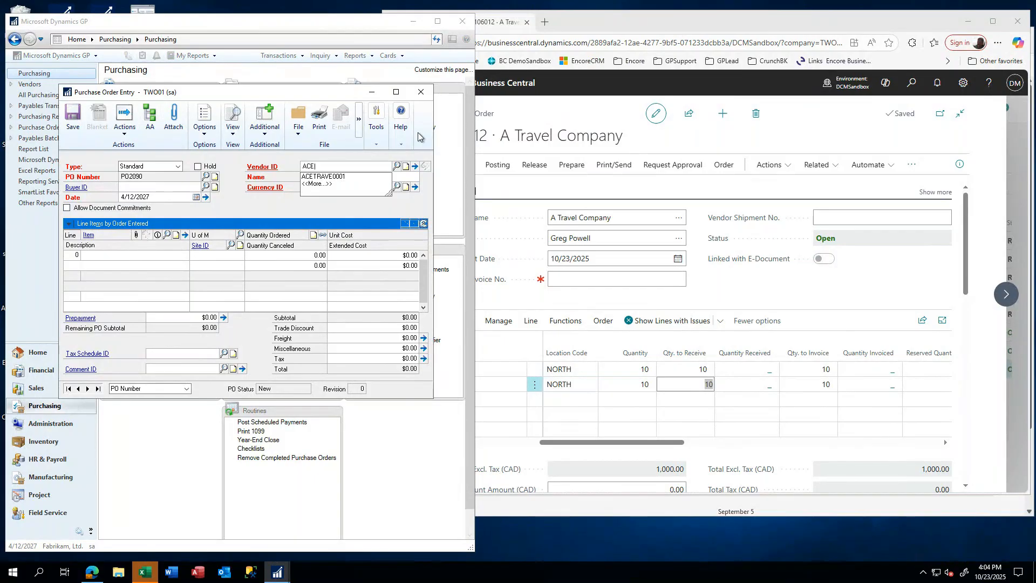
click(397, 166)
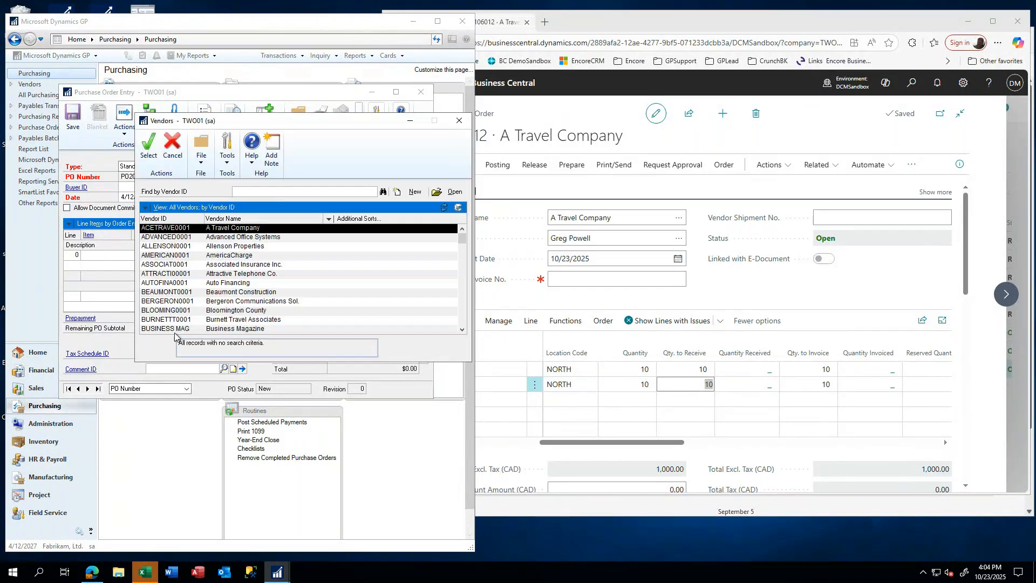
double_click(156, 228)
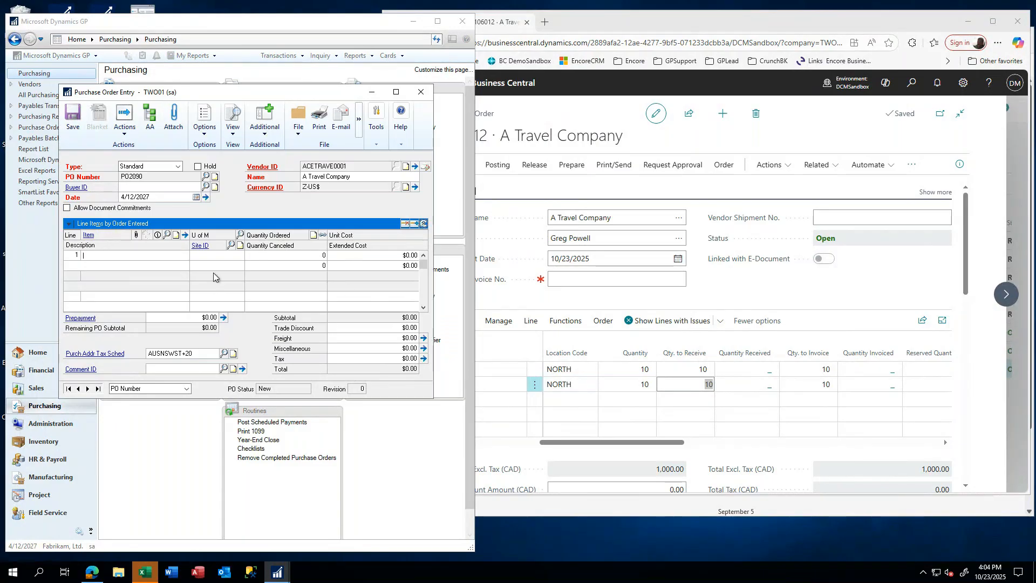
- Add line 1: 10 ACCS-HDS-1EAR at $45.00 from site NORTH
text(ACC)
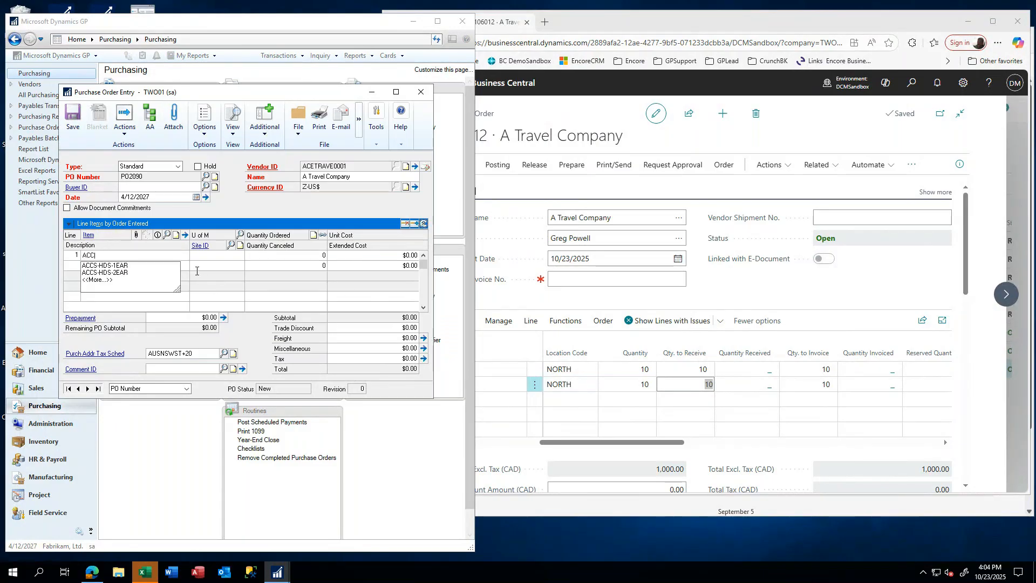
click(110, 267)
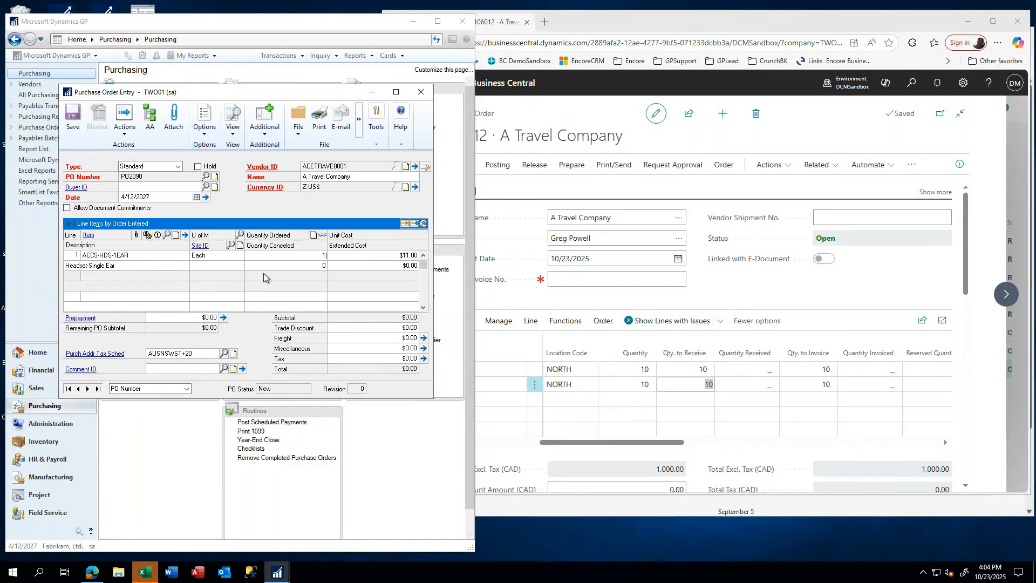
key(Tab)
text(45)
key(Tab)
key(Tab)
text(O)
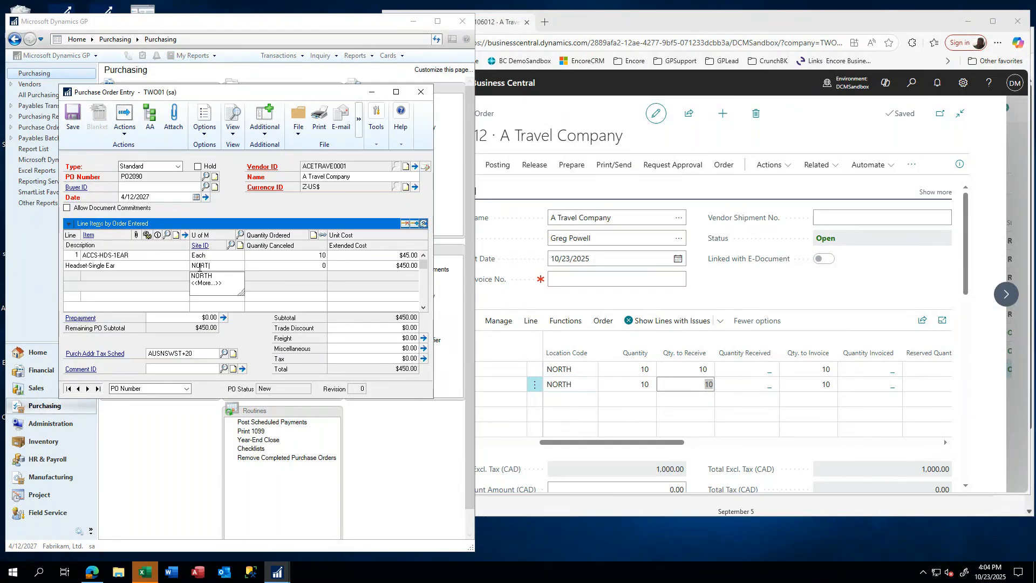
key(Tab)
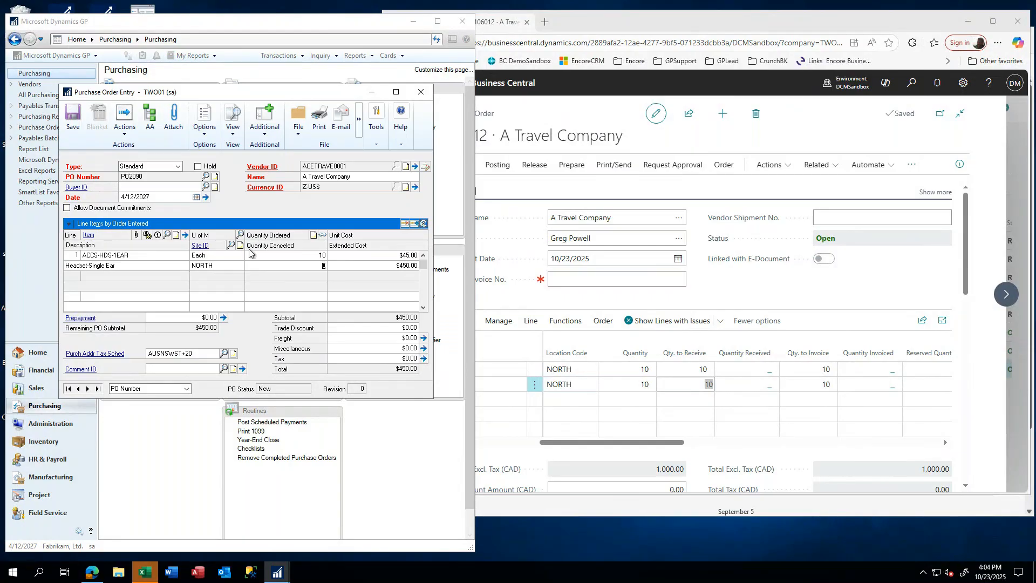
key(Tab)
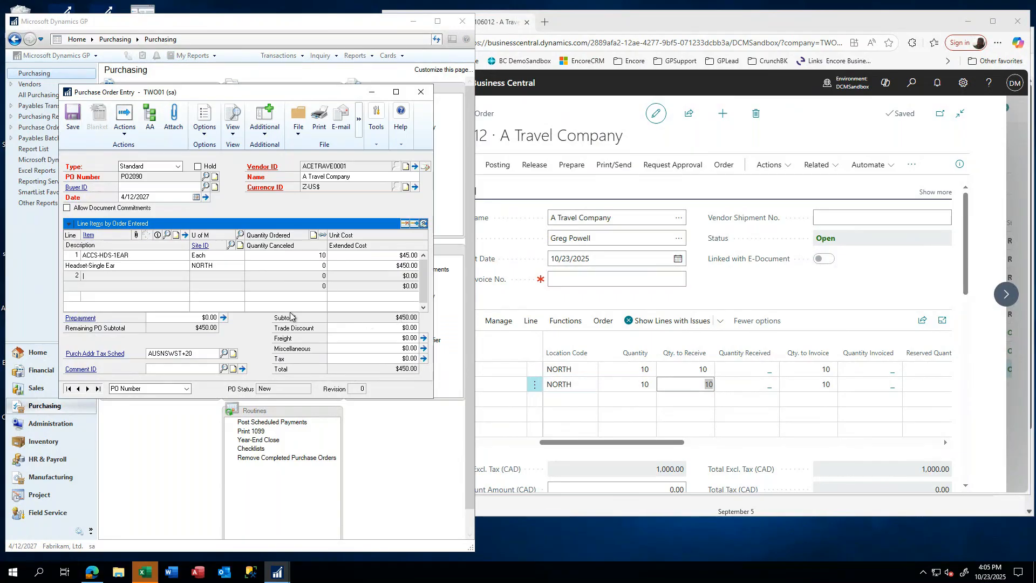
- Add line 2: 10 ACCS-HDS-2EAR at $55.00
text(A)
click(119, 295)
key(Tab)
key(Tab)
key(Tab)
text(55)
key(Tab)
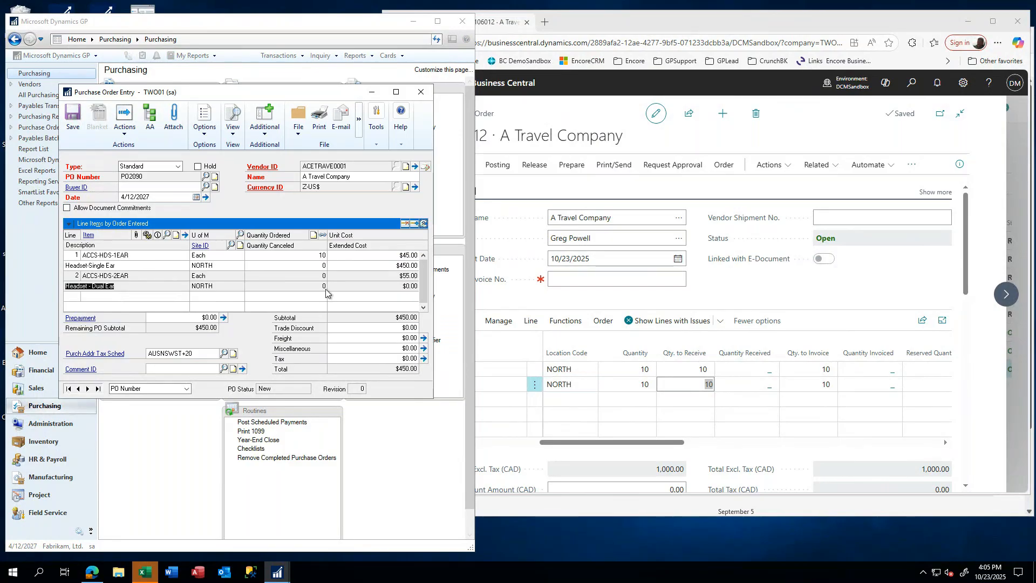
click(308, 274)
text(10)
key(Tab)
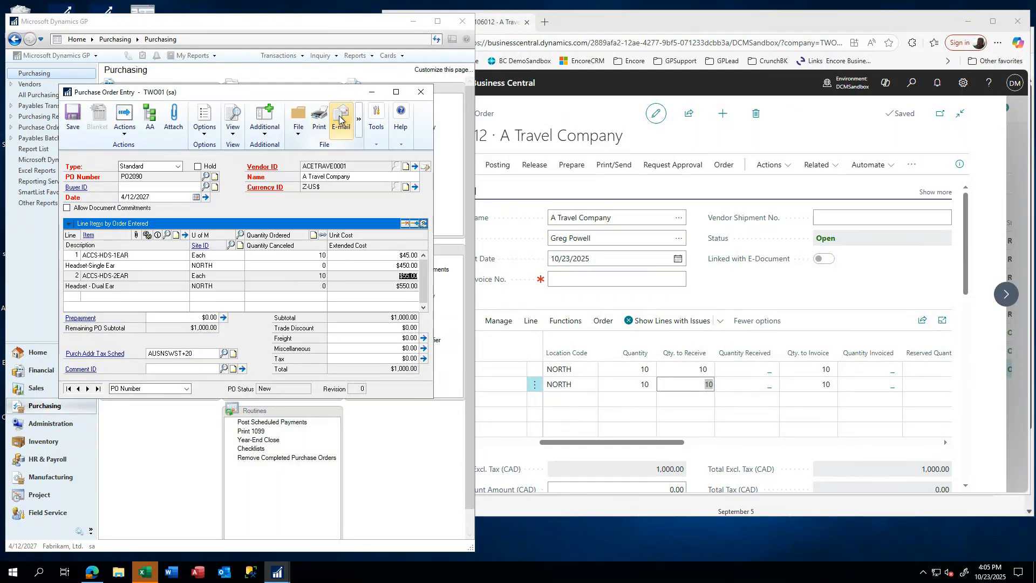
- Save PO2090, print it to Screen, scroll the $1,000.00 report, then close the preview
click(319, 120)
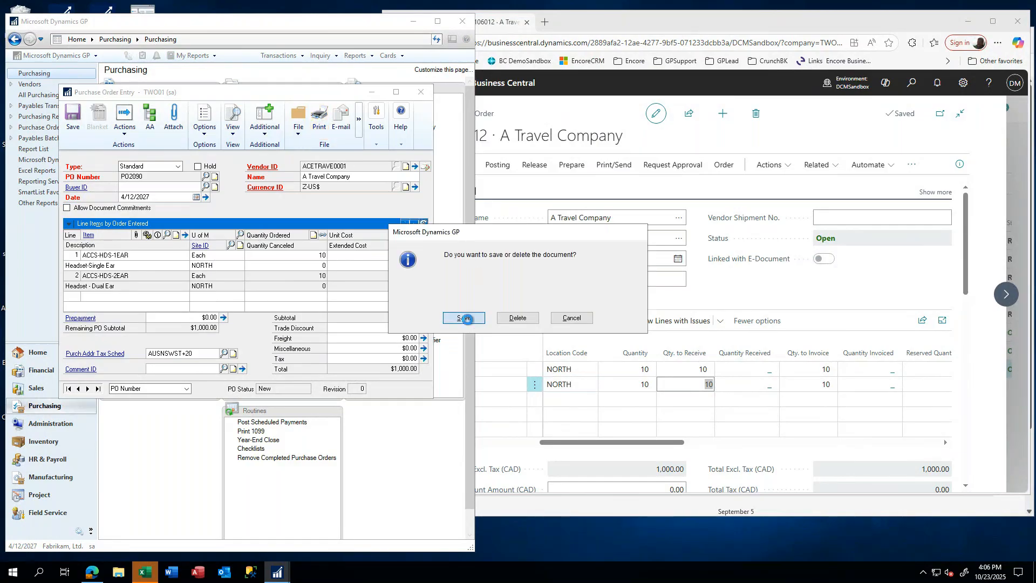
click(465, 318)
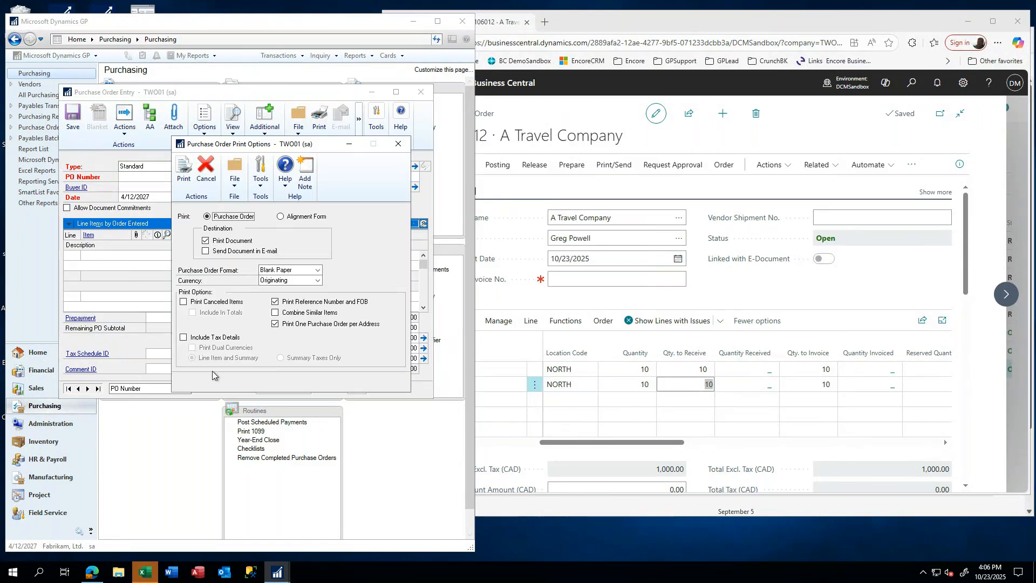
click(185, 171)
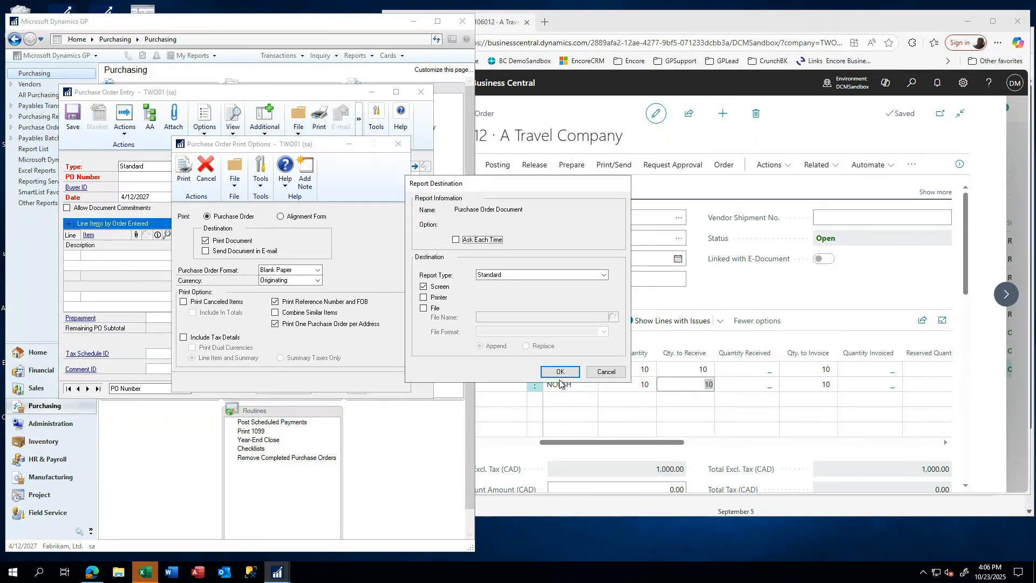
click(559, 372)
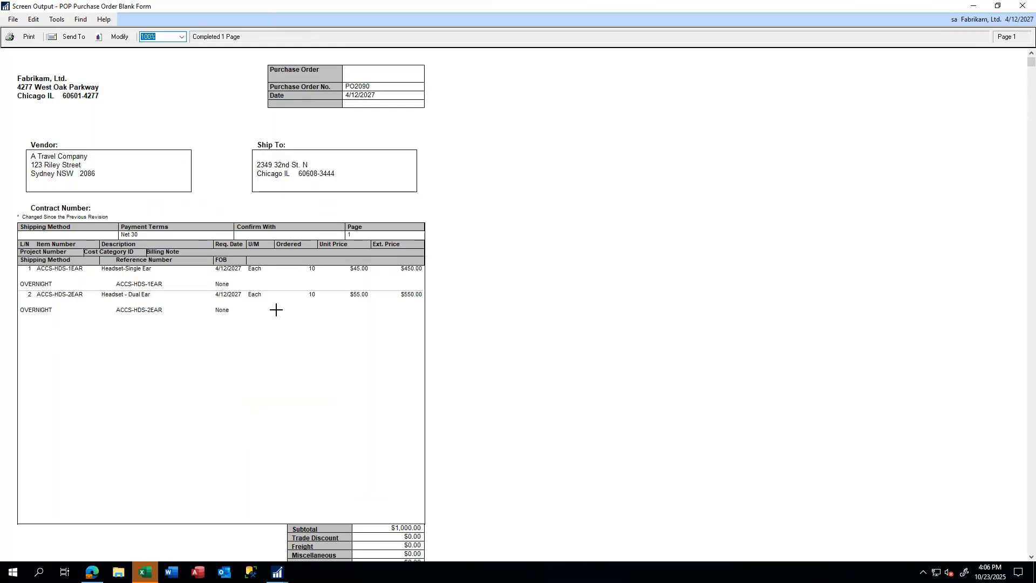
scroll(417, 426, down, 2)
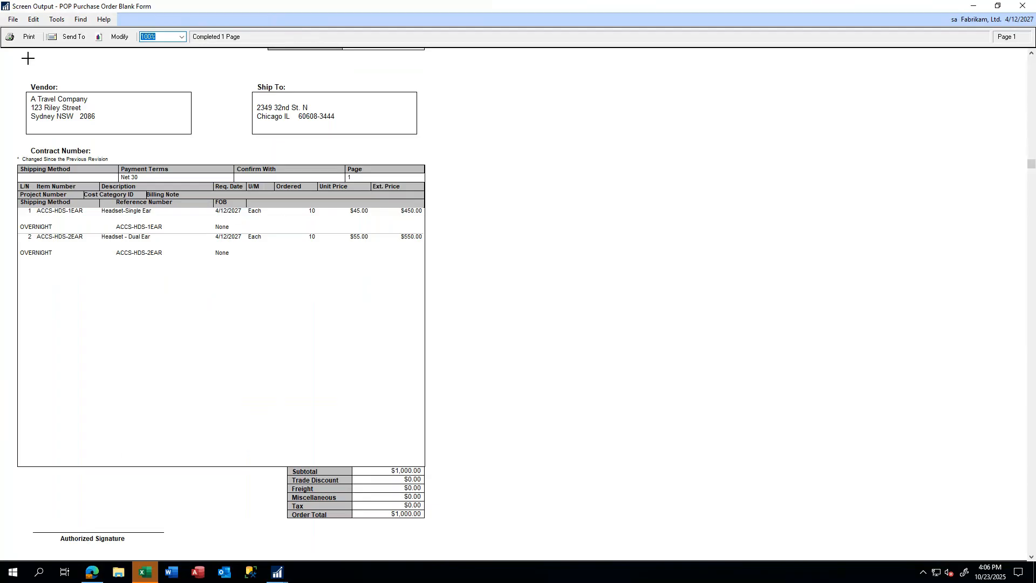
click(1021, 7)
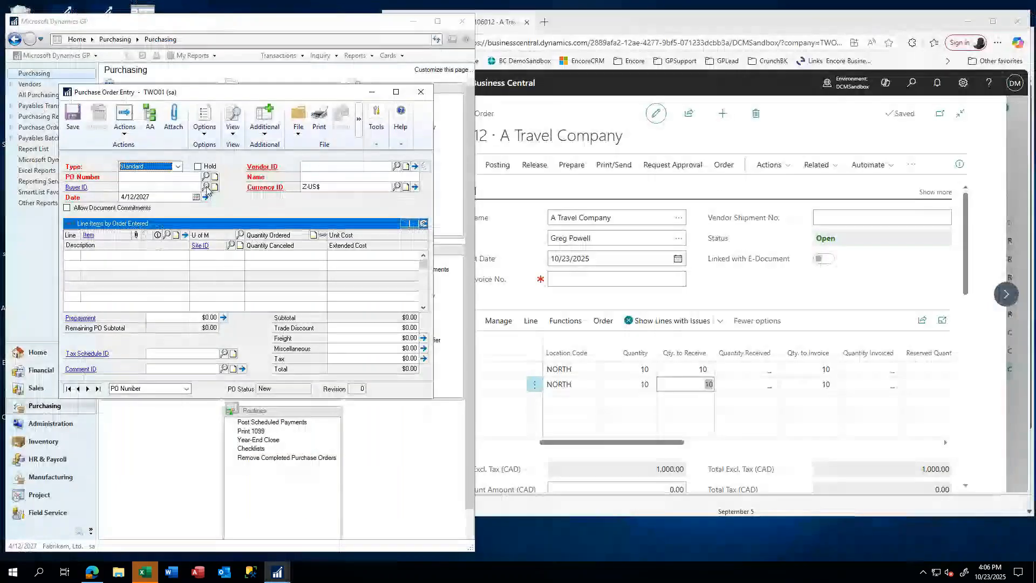
- Reload existing purchase order PO2090 in Purchase Order Entry
click(156, 178)
key(BackSpace)
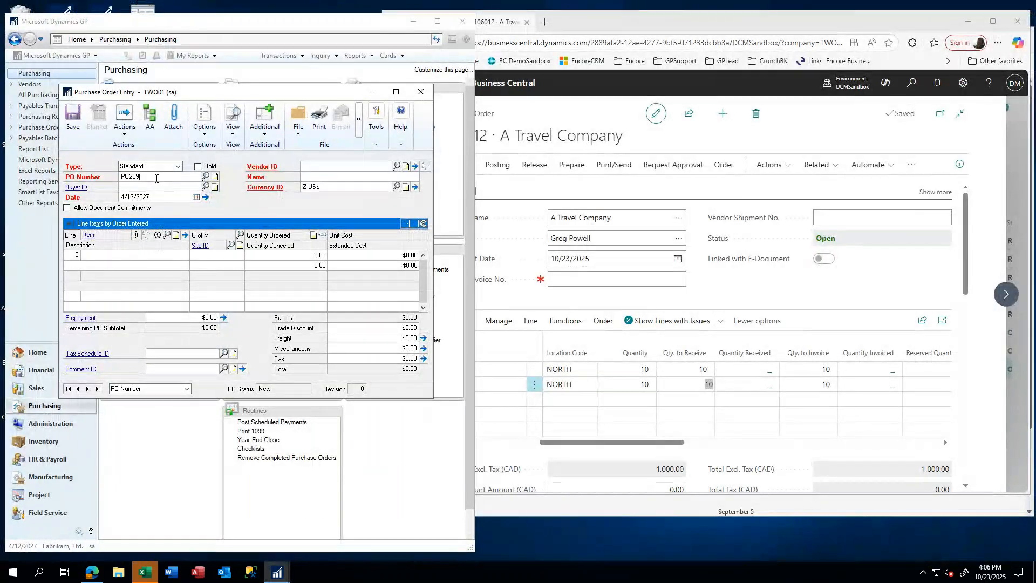
key(Tab)
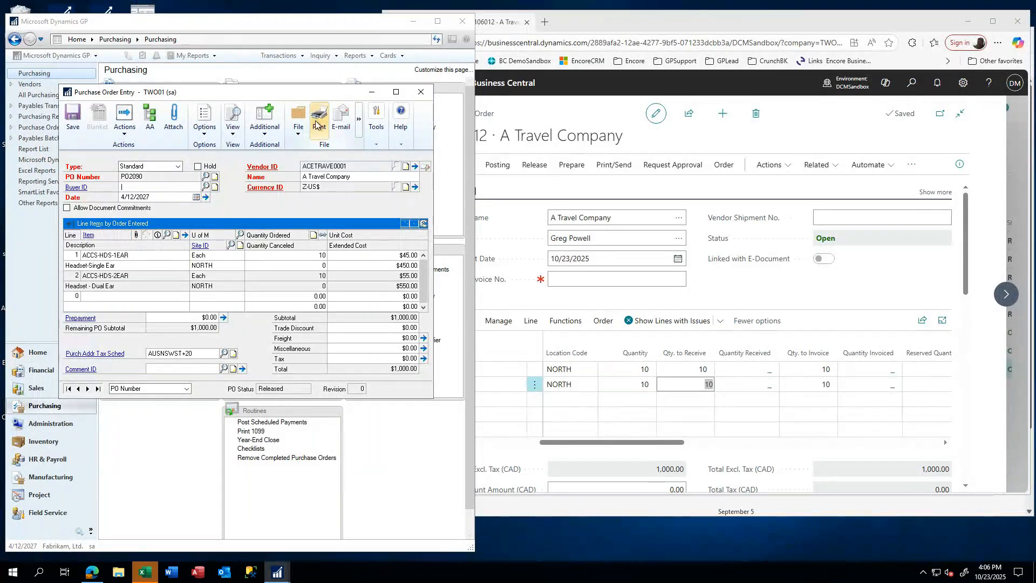
- Print PO2090 with the Template report type, without saving to a file
click(317, 125)
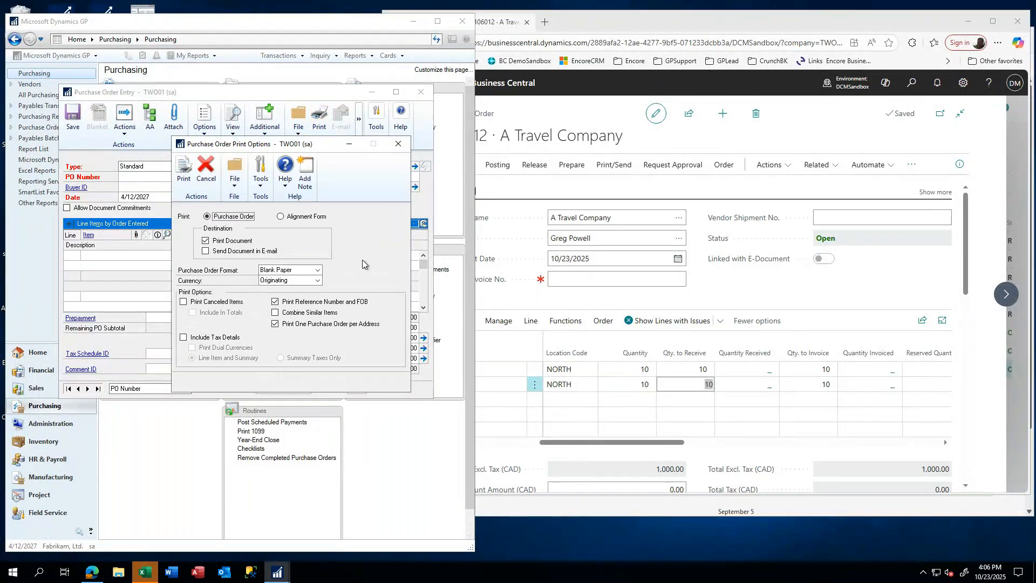
click(183, 168)
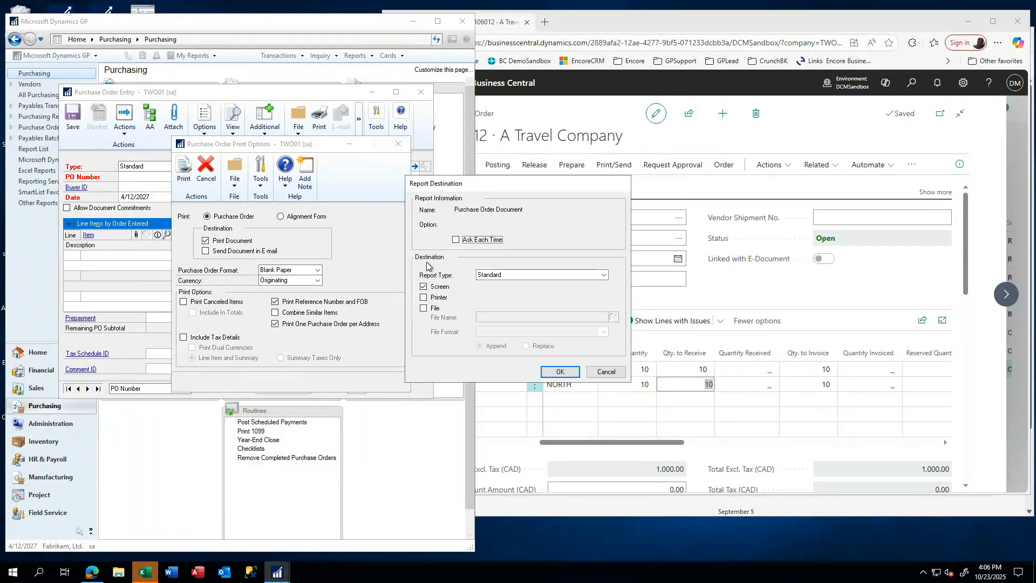
click(500, 284)
click(502, 295)
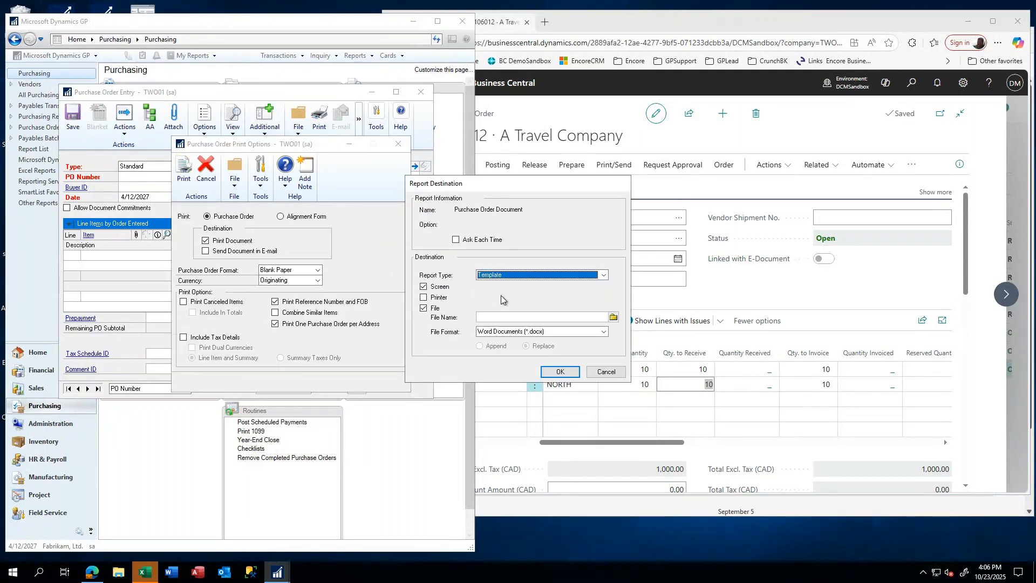
click(555, 373)
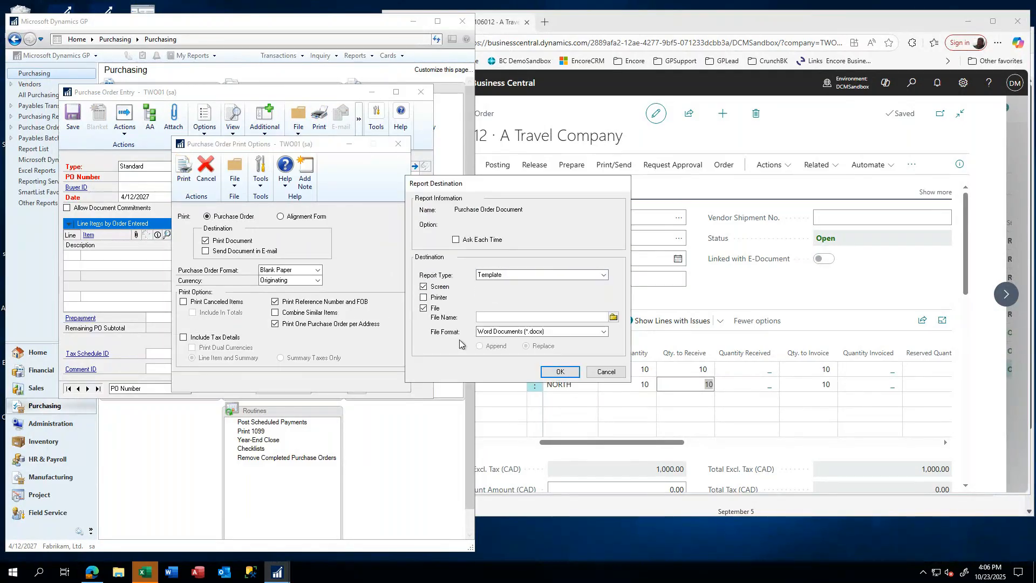
click(423, 308)
click(555, 372)
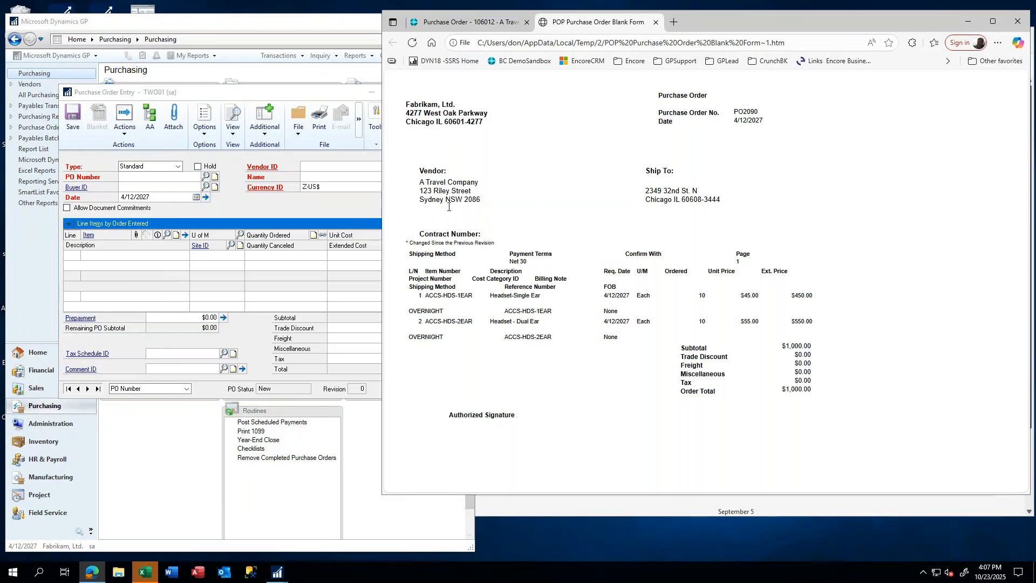
- Keep the browser open and back out of the purchase order 106012 form
click(1019, 22)
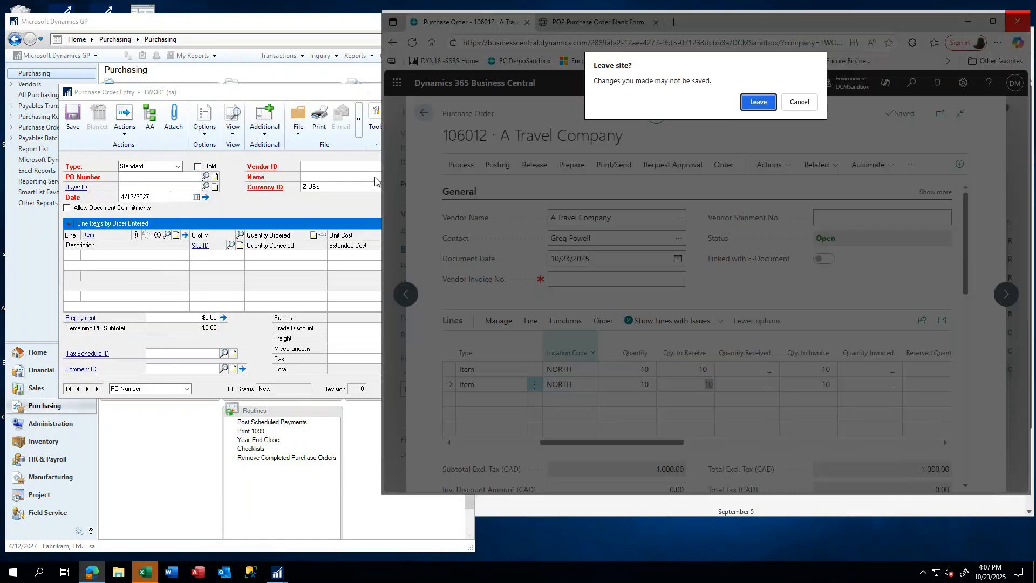
click(799, 105)
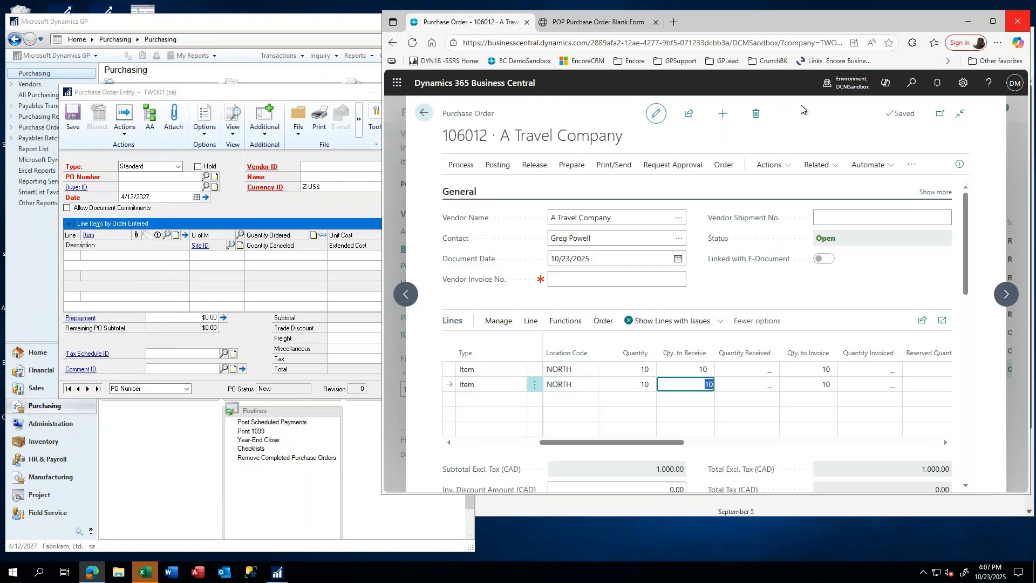
click(656, 22)
click(662, 182)
click(431, 114)
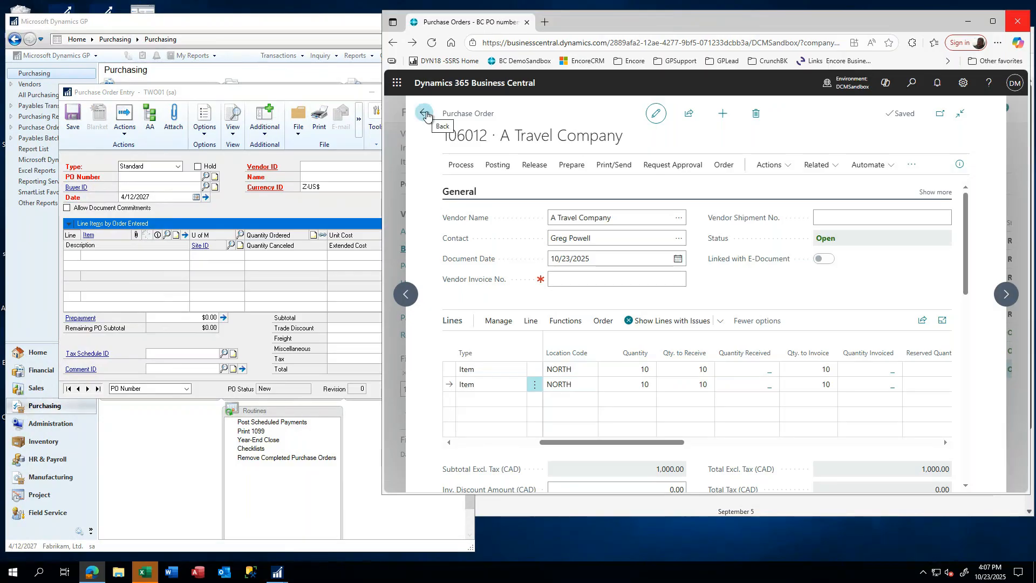
click(424, 115)
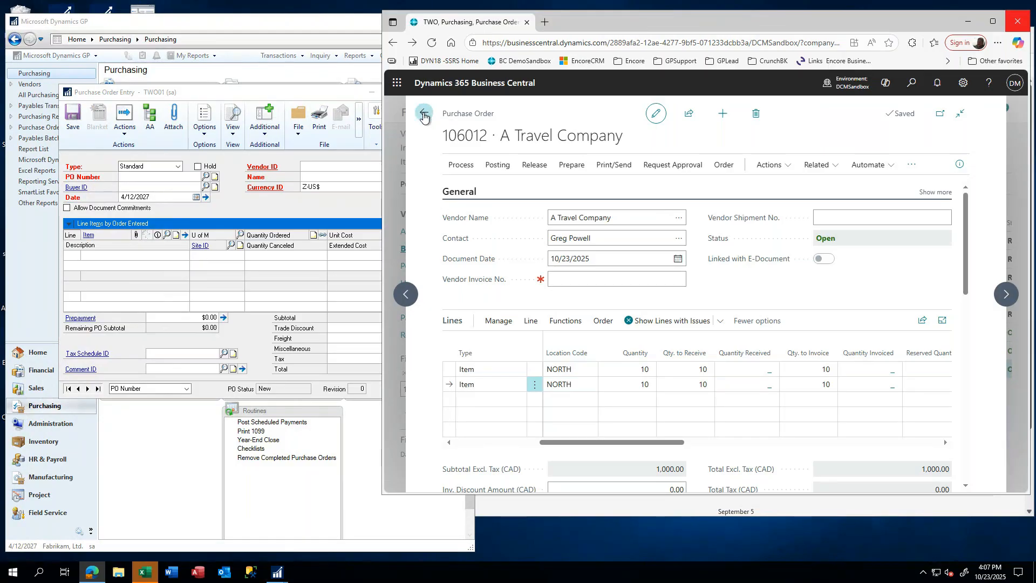
- Reposition the browser and reload Business Central to the Fabrikam Corp home page
drag(637, 22, 531, 36)
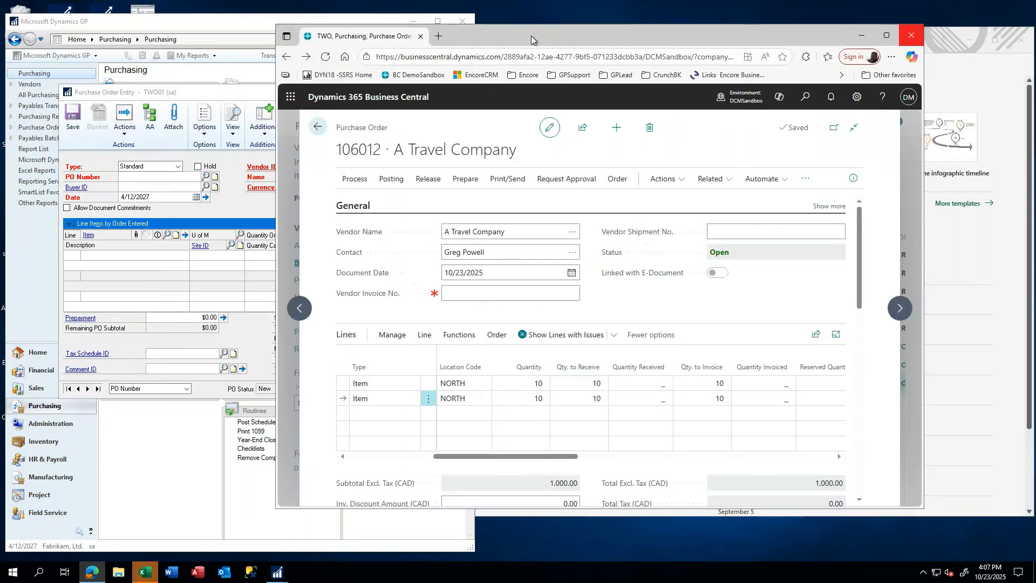
click(317, 130)
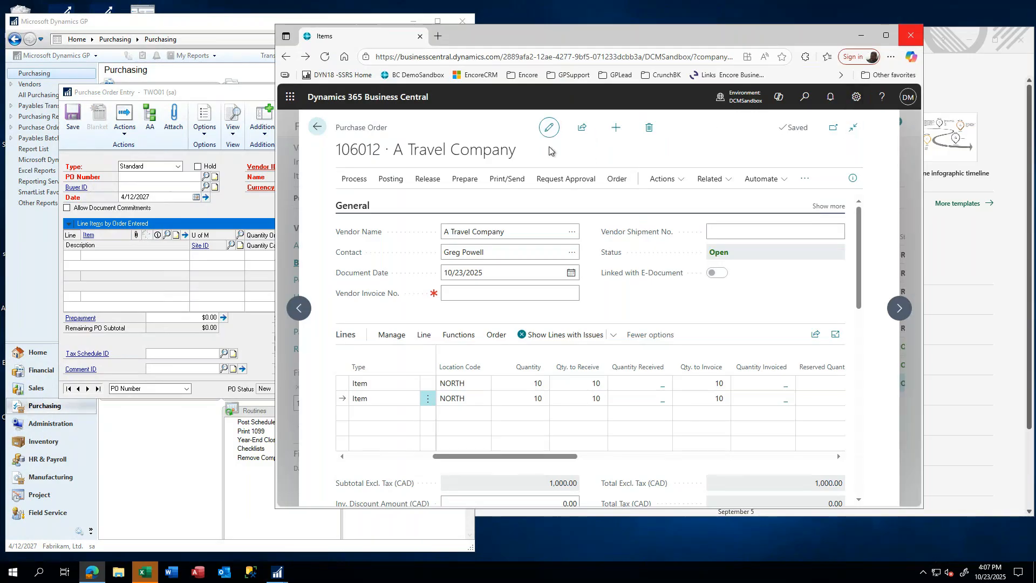
click(317, 129)
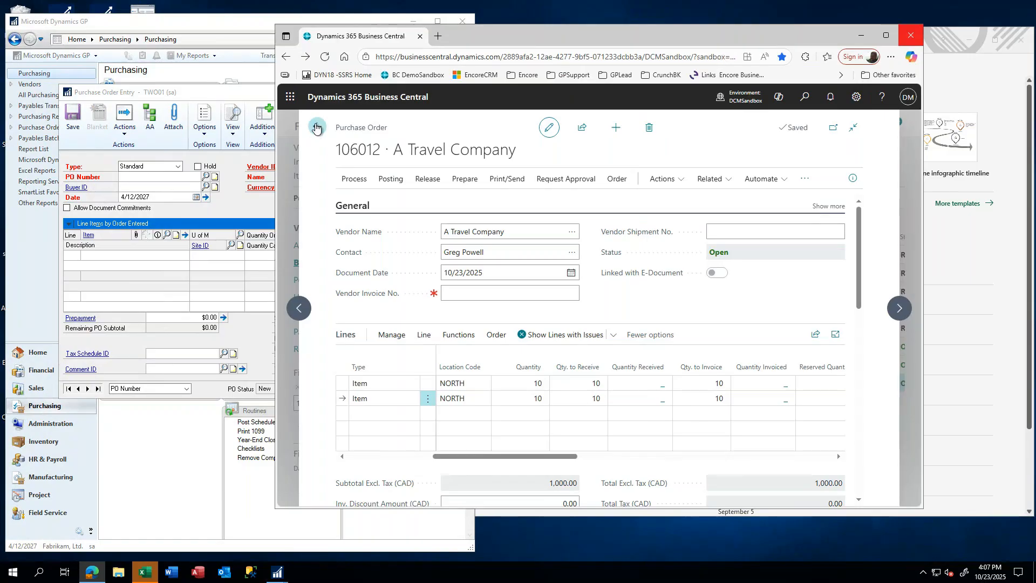
click(324, 58)
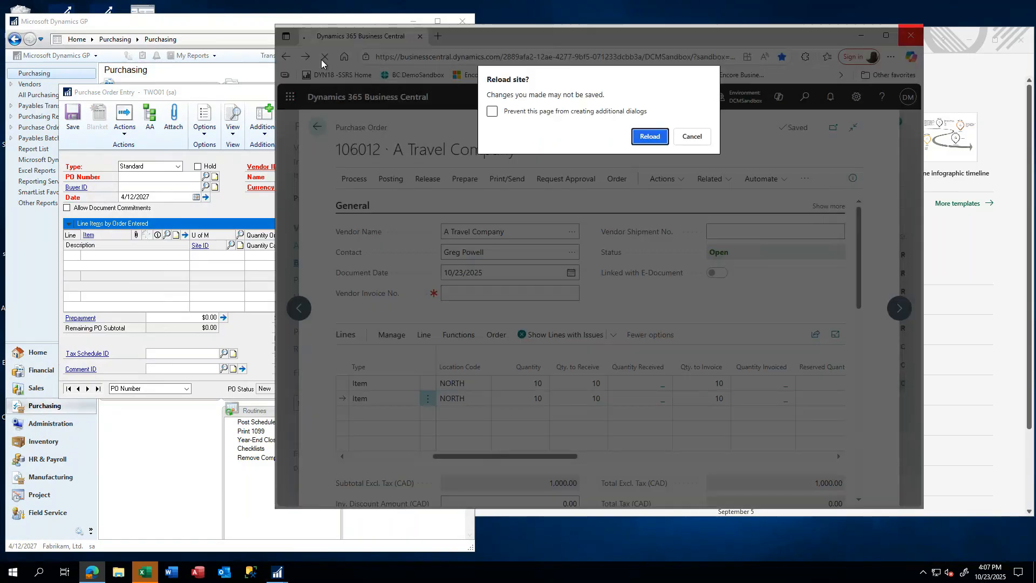
click(650, 137)
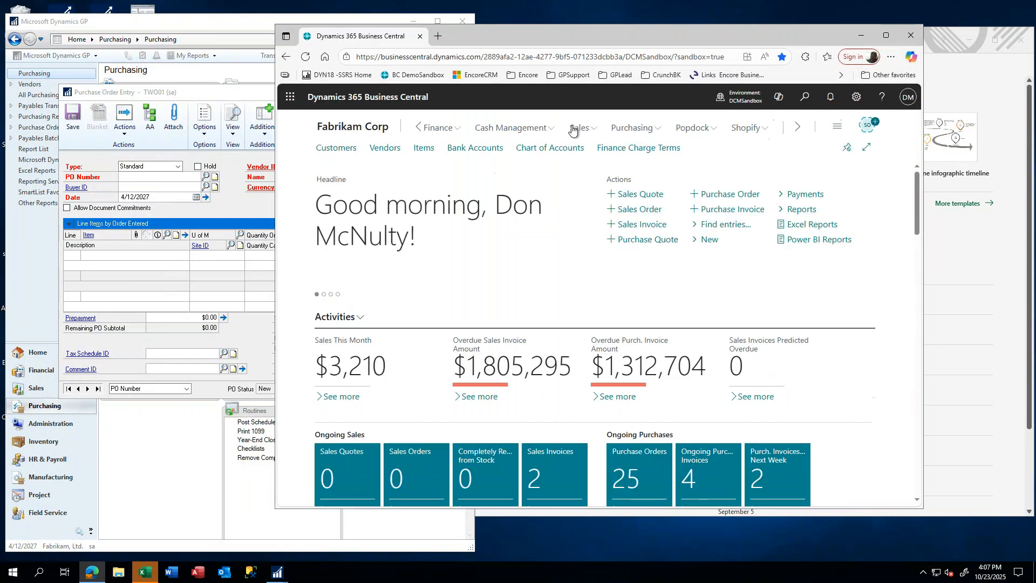
- Open Purchase Orders maximized, filter to the BC PO numbers view, and start a new order
click(634, 129)
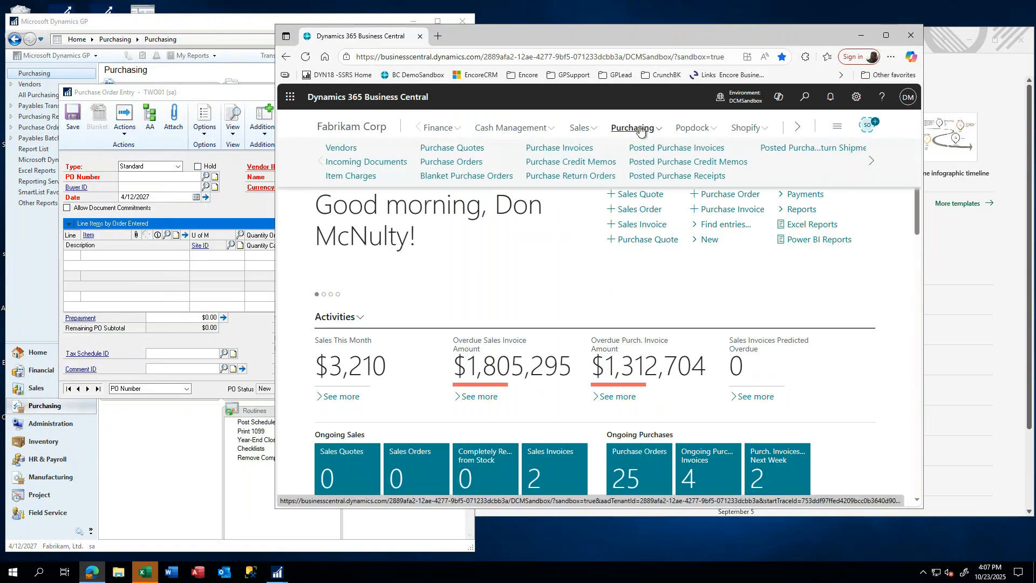
click(451, 162)
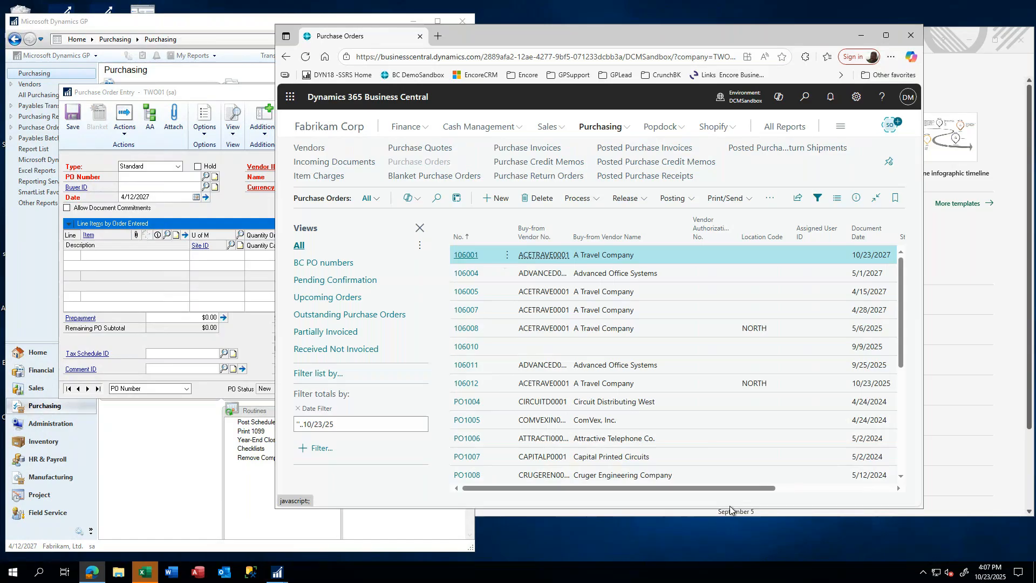
double_click(716, 38)
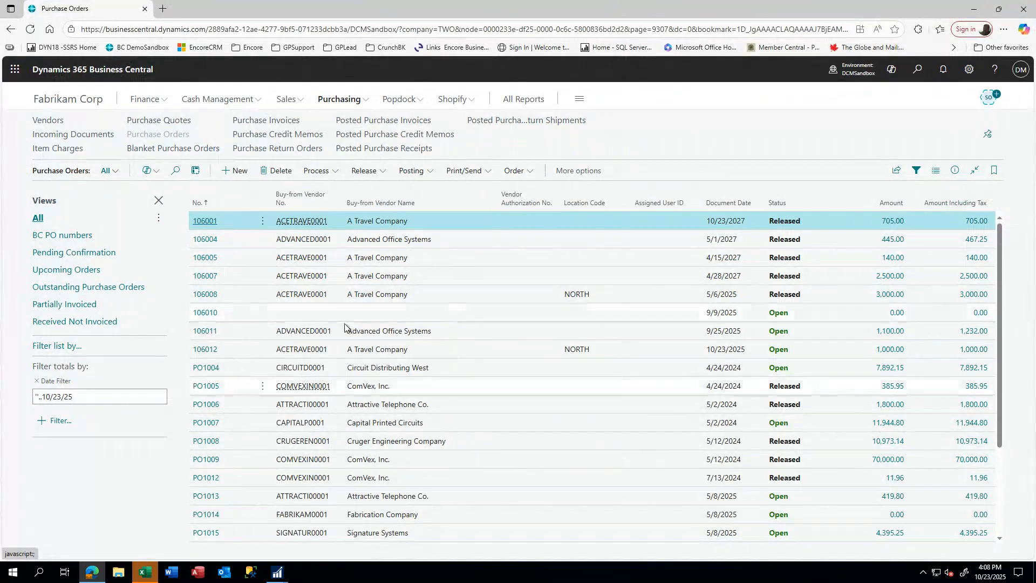
scroll(266, 346, down, 1)
scroll(253, 324, up, 1)
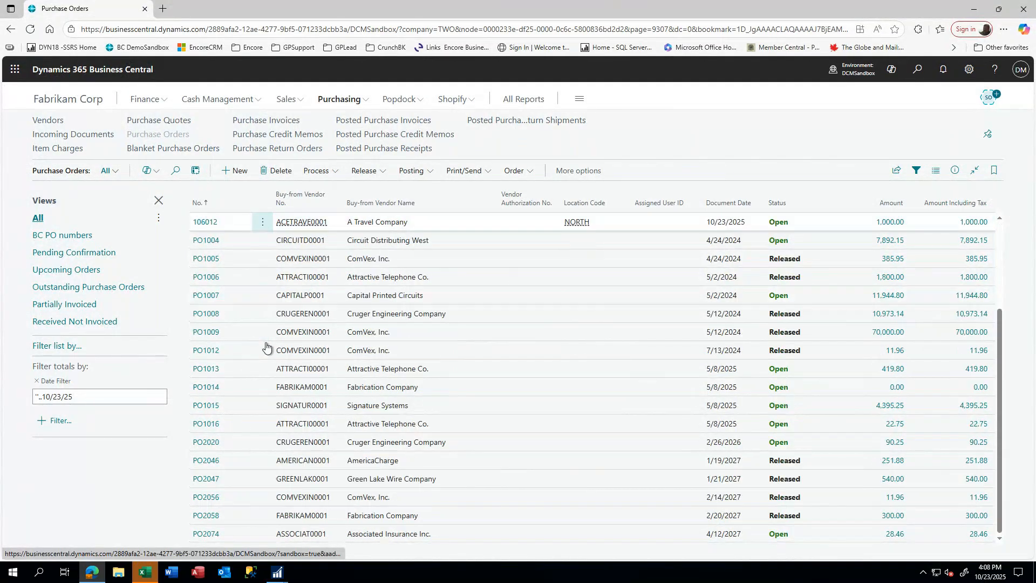
click(64, 236)
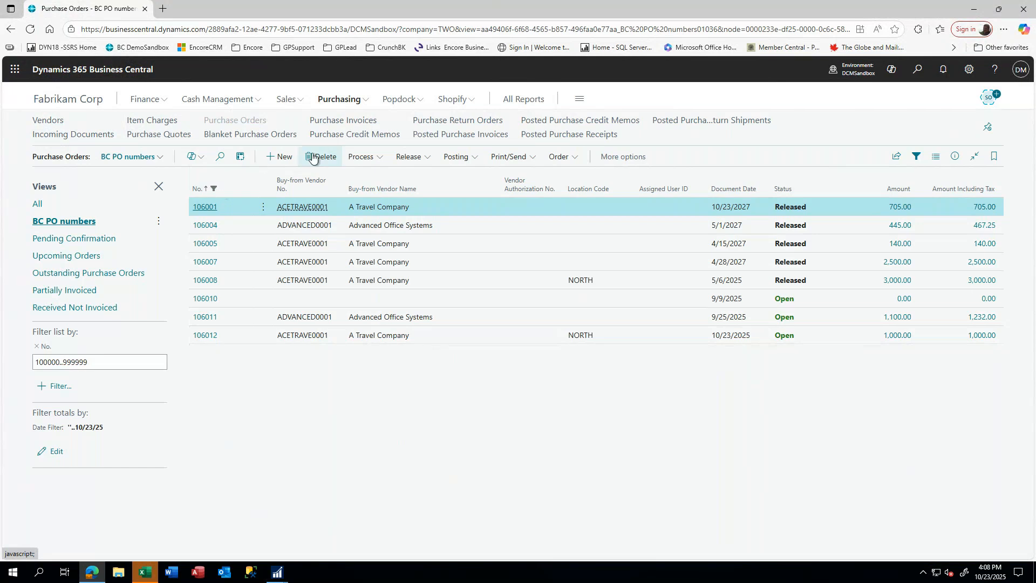
click(277, 159)
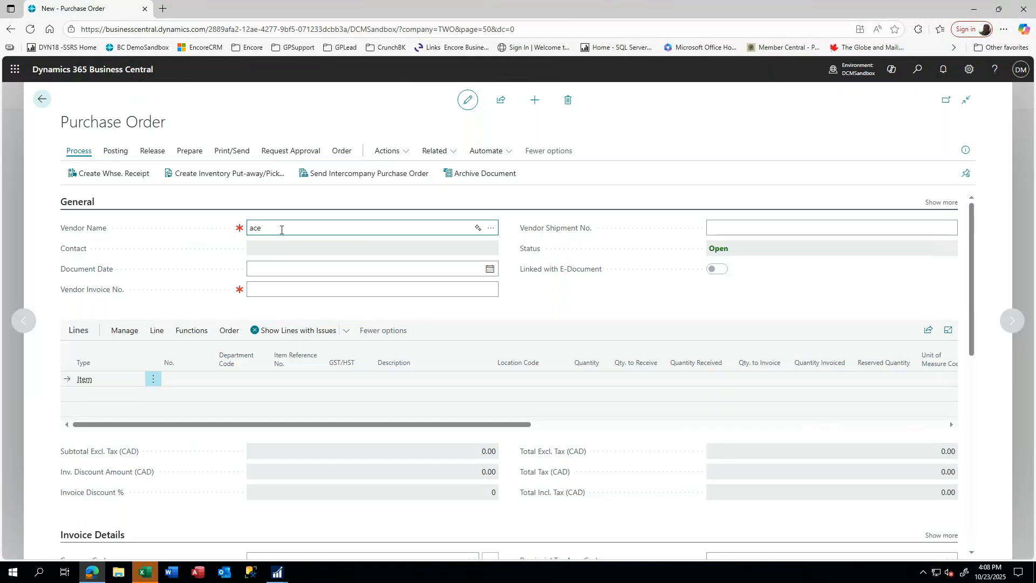
- Set vendor A Travel Company (ACETRAVE0001) on new order 106013, dated 10/23/2025
text(trav)
key(Tab)
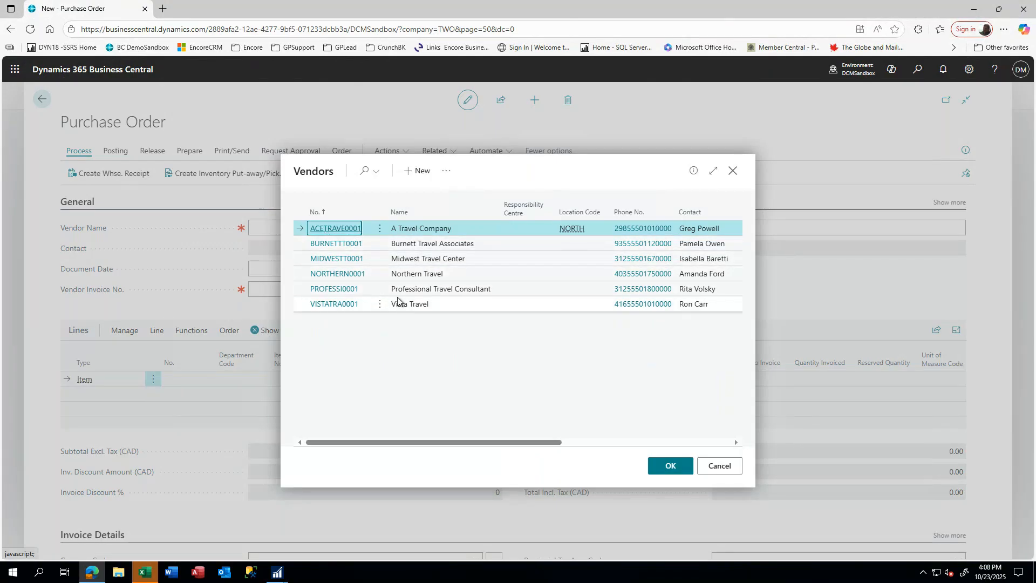
click(336, 230)
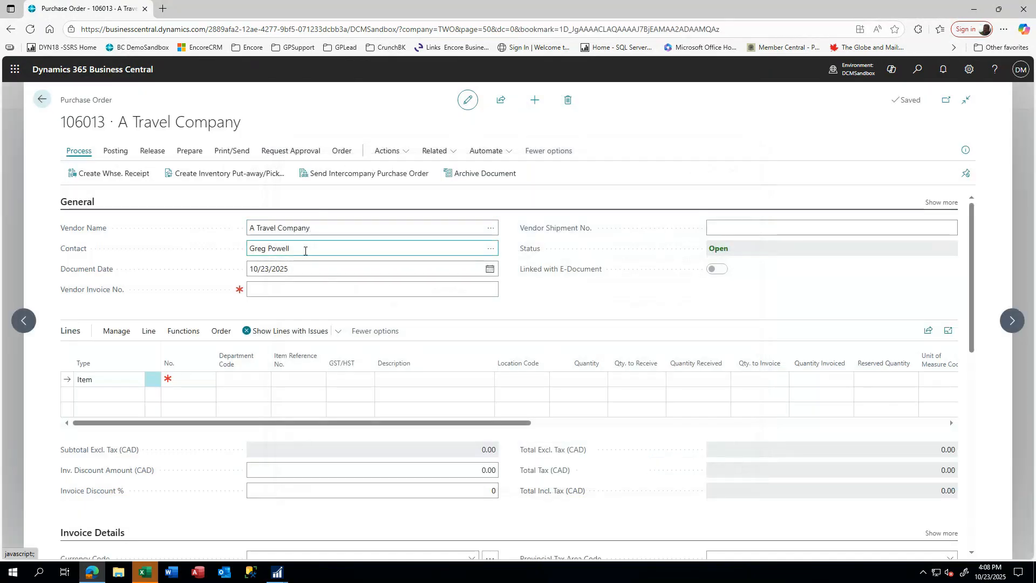
click(305, 250)
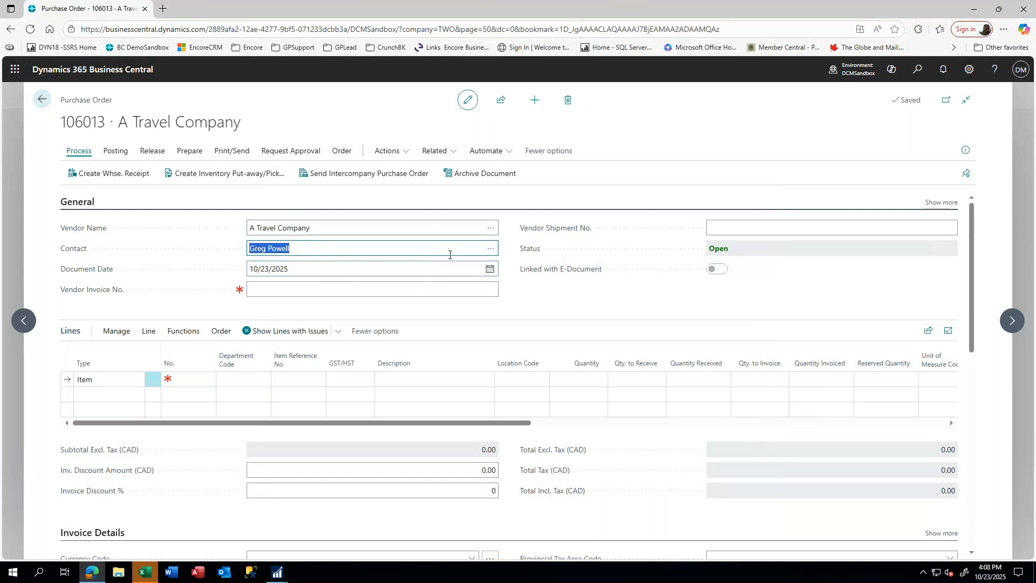
key(Tab)
key(Tab)
key(Tab)
key(Tab)
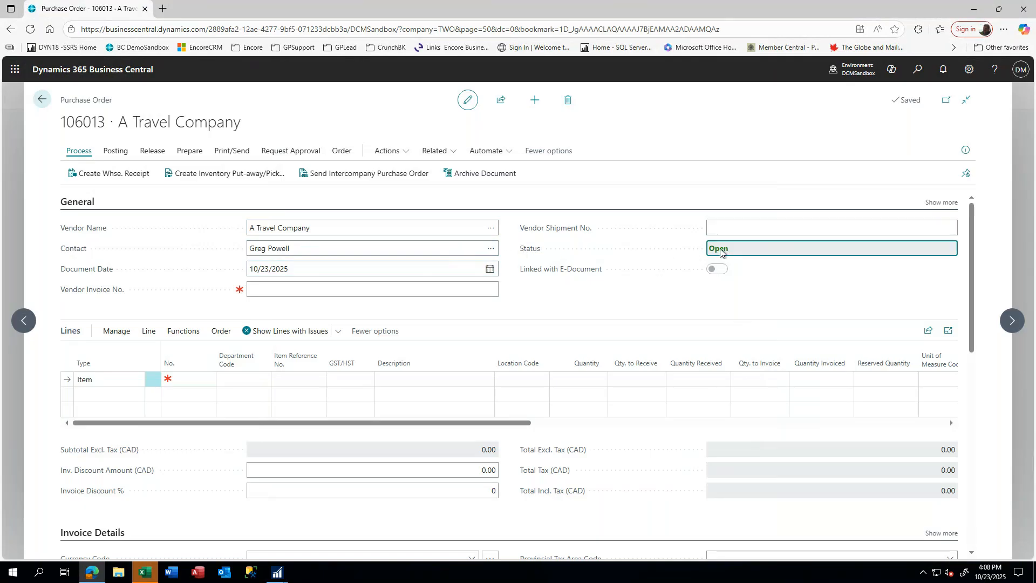
key(Tab)
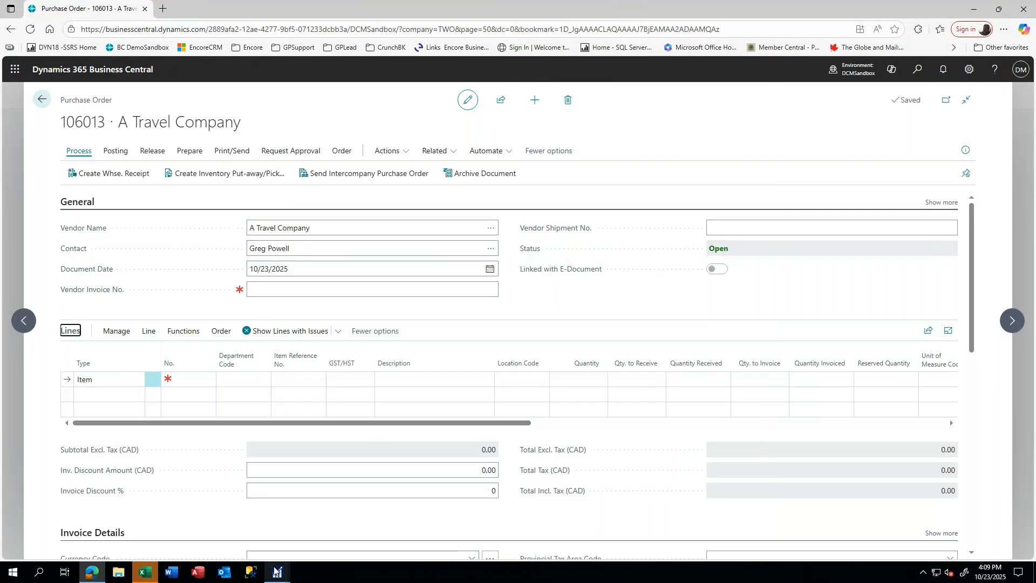
- Reload Standard order PO2090 in GP and view line 1's ACCS-HDS-1EAR item details
click(275, 505)
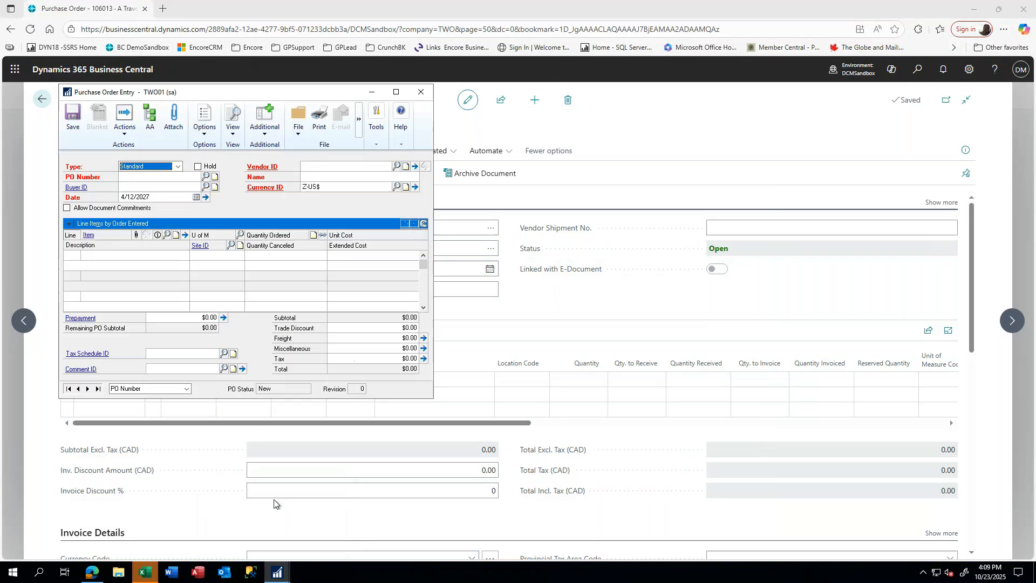
click(150, 166)
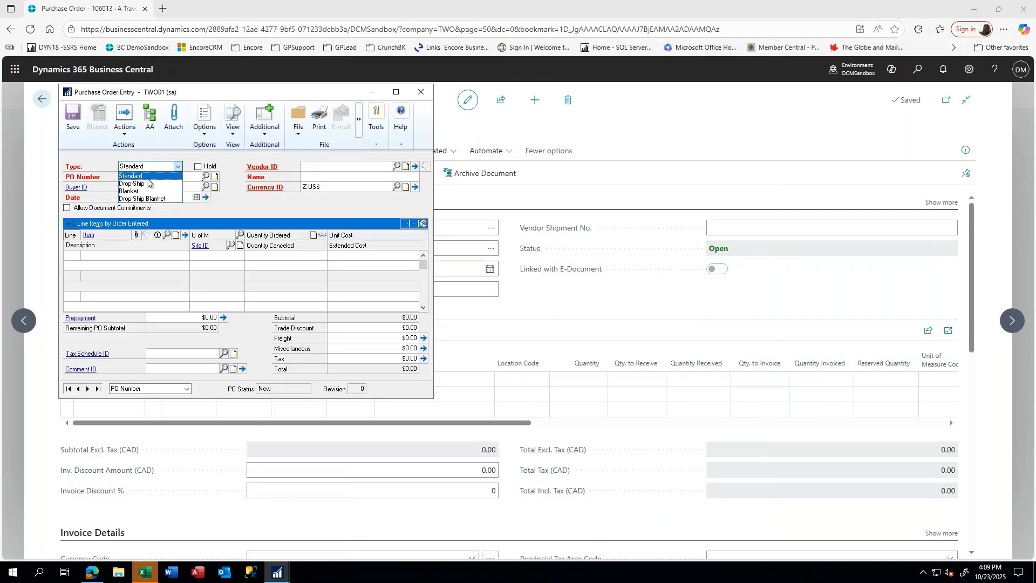
click(145, 176)
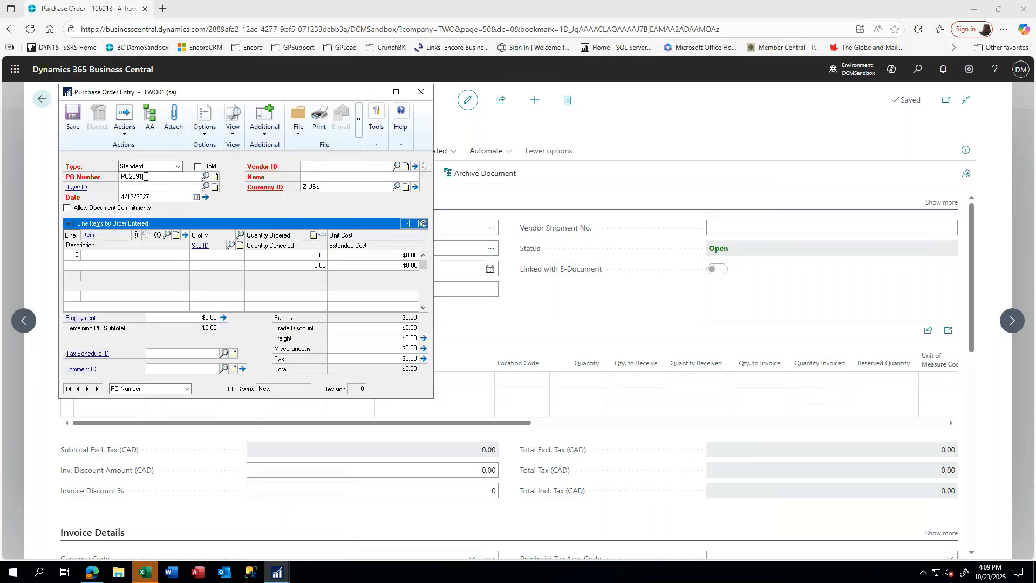
key(Tab)
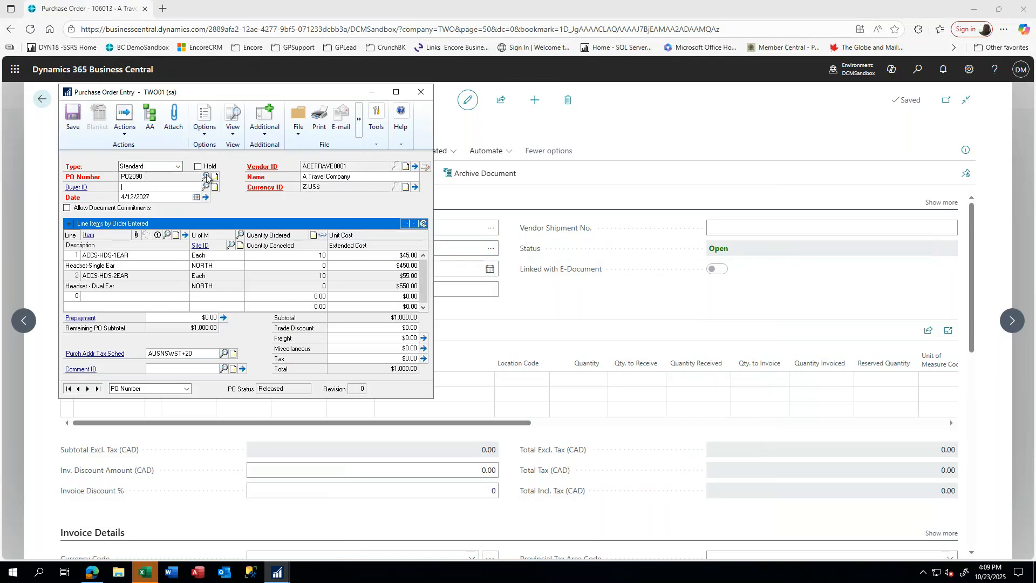
click(127, 255)
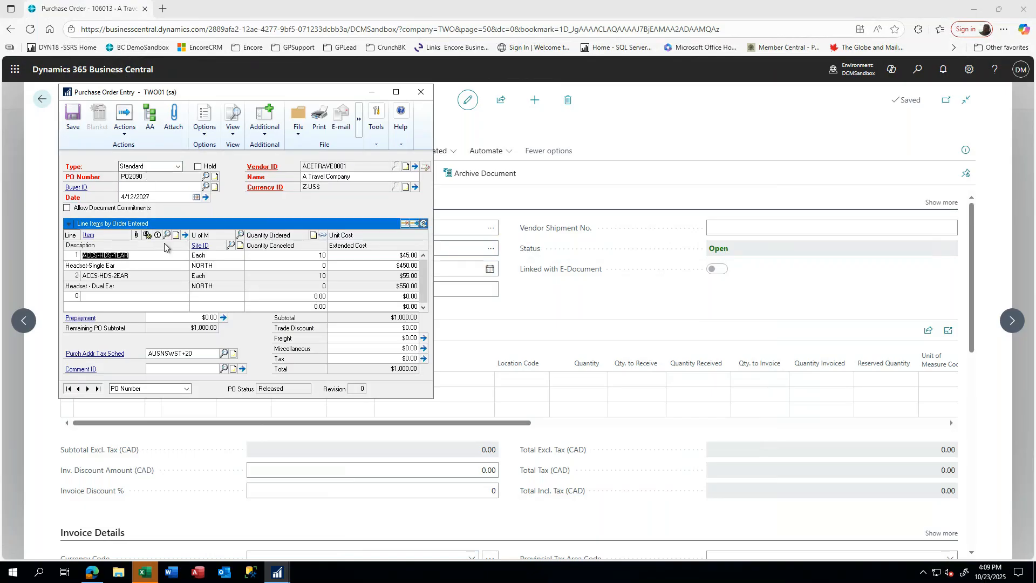
click(185, 234)
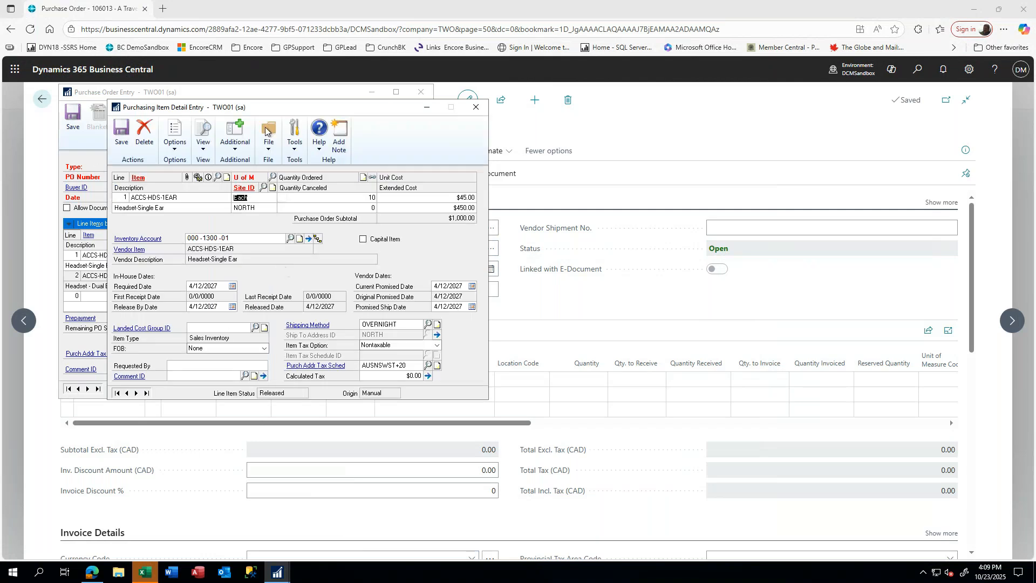
click(631, 297)
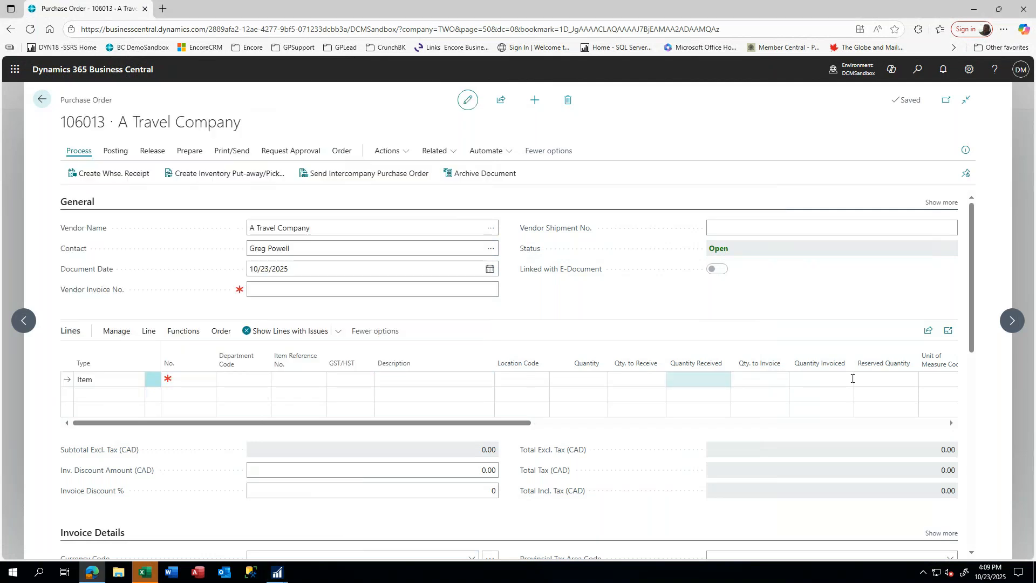
- Fill line 1 with 10 Headset-Single Ear (ACCS-HDS-1EAR) at unit cost 45.00
drag(532, 423, 165, 426)
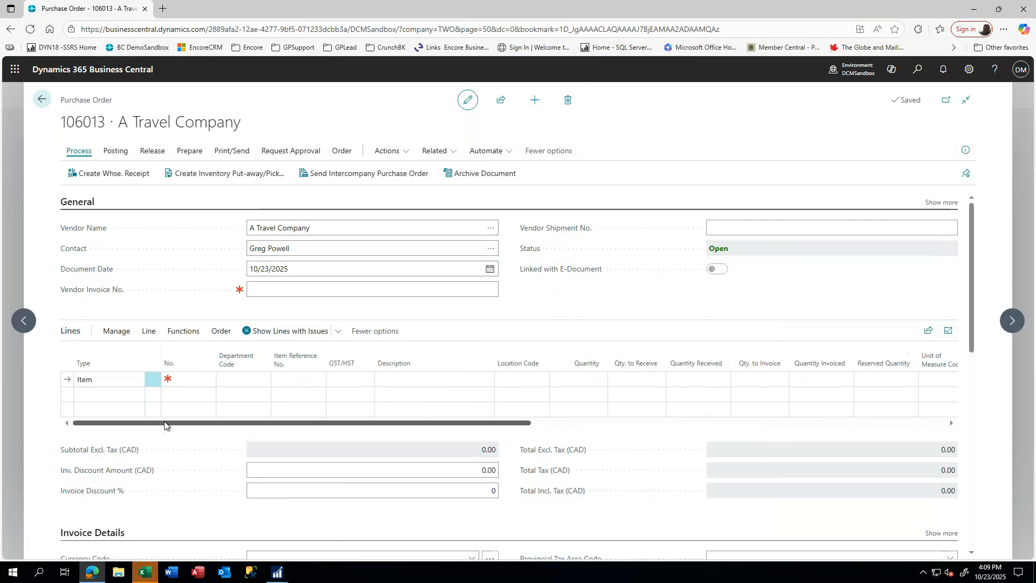
click(196, 383)
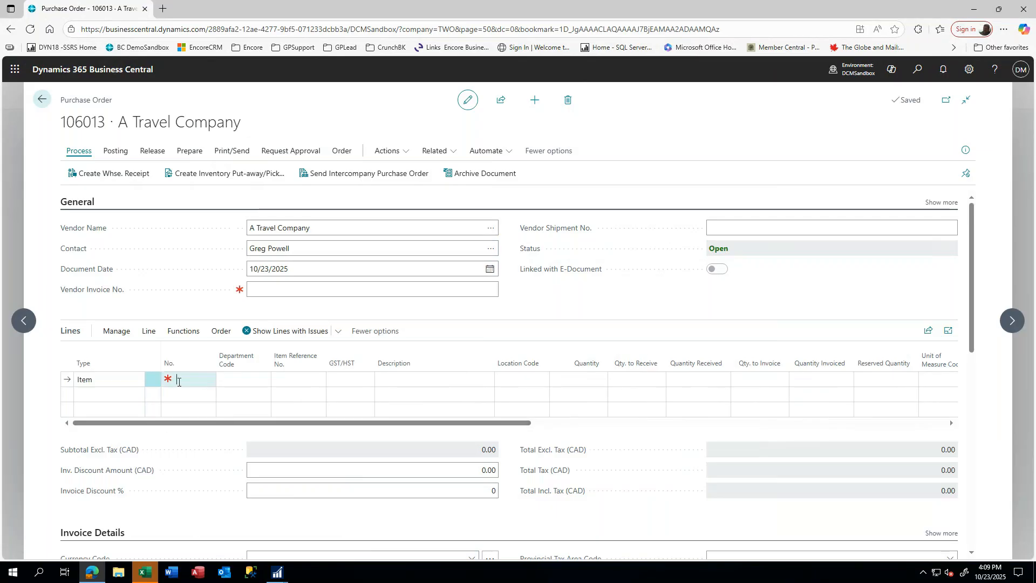
text(acc)
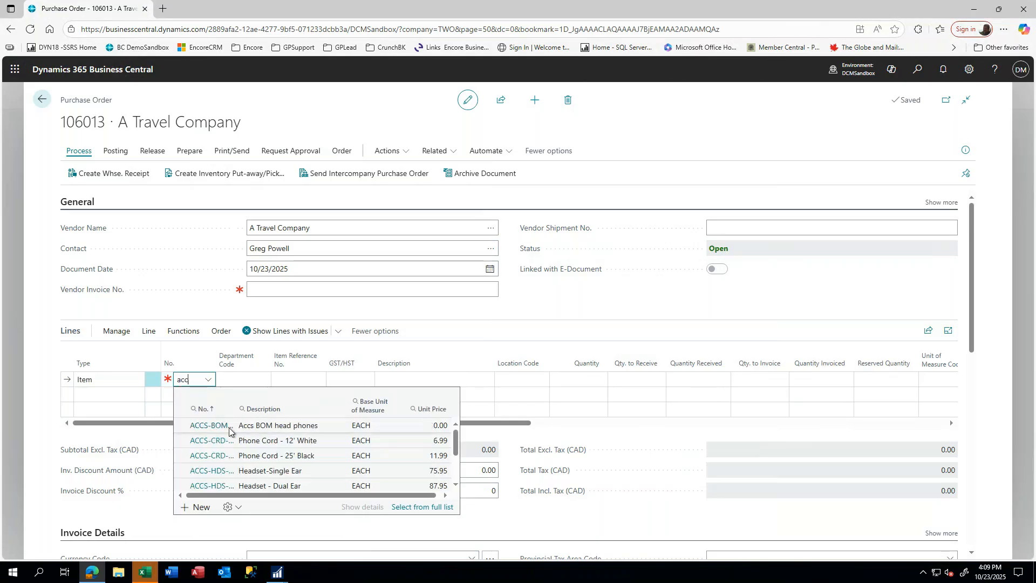
click(257, 472)
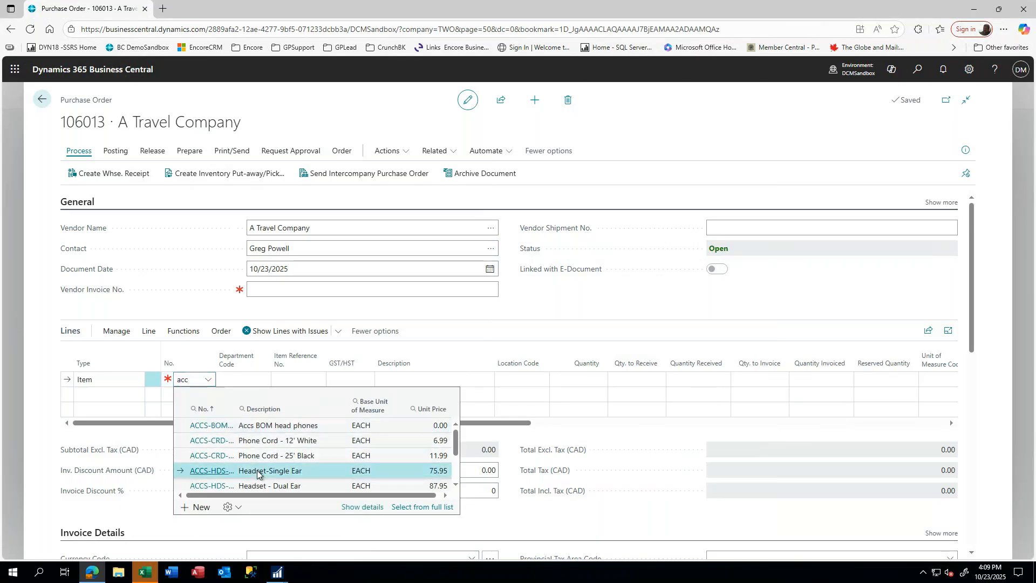
click(274, 470)
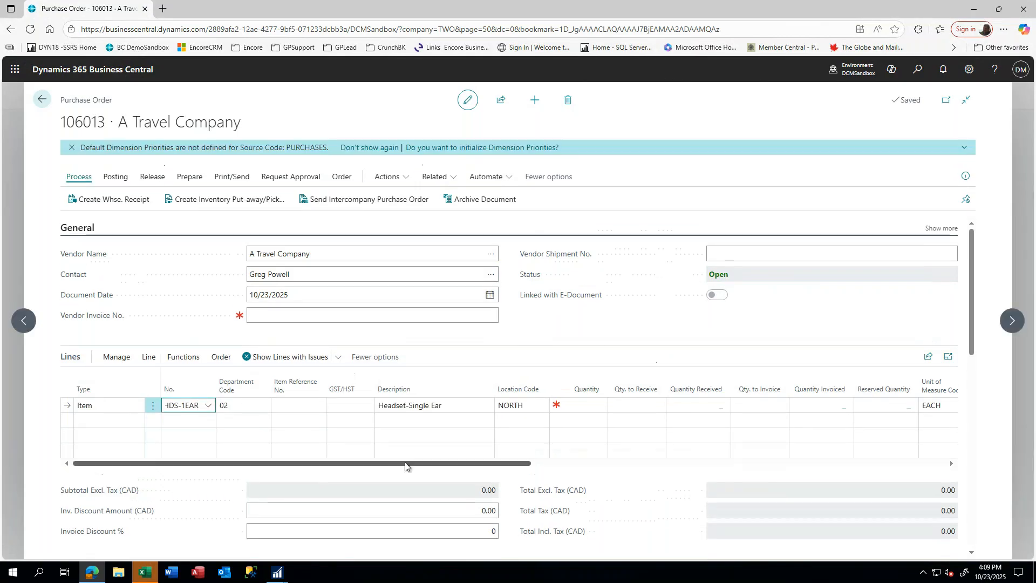
key(Tab)
key(Tab)
key(Tab)
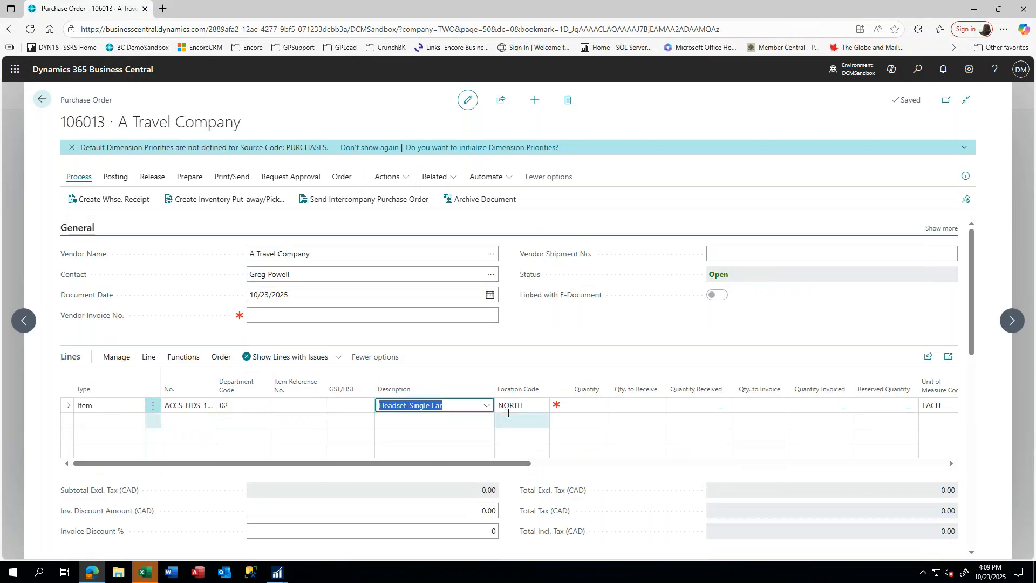
key(Tab)
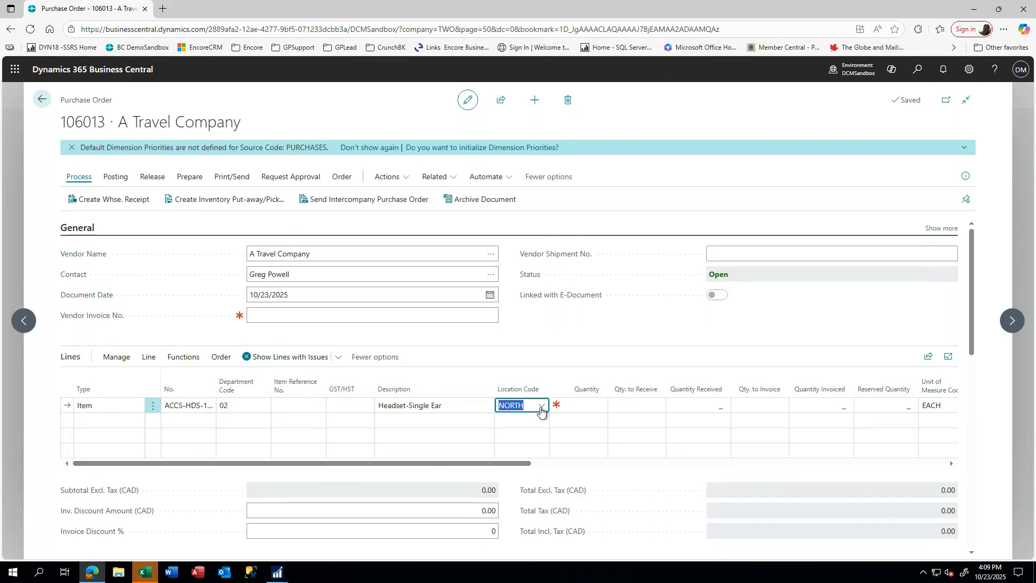
key(Tab)
text(10)
key(Tab)
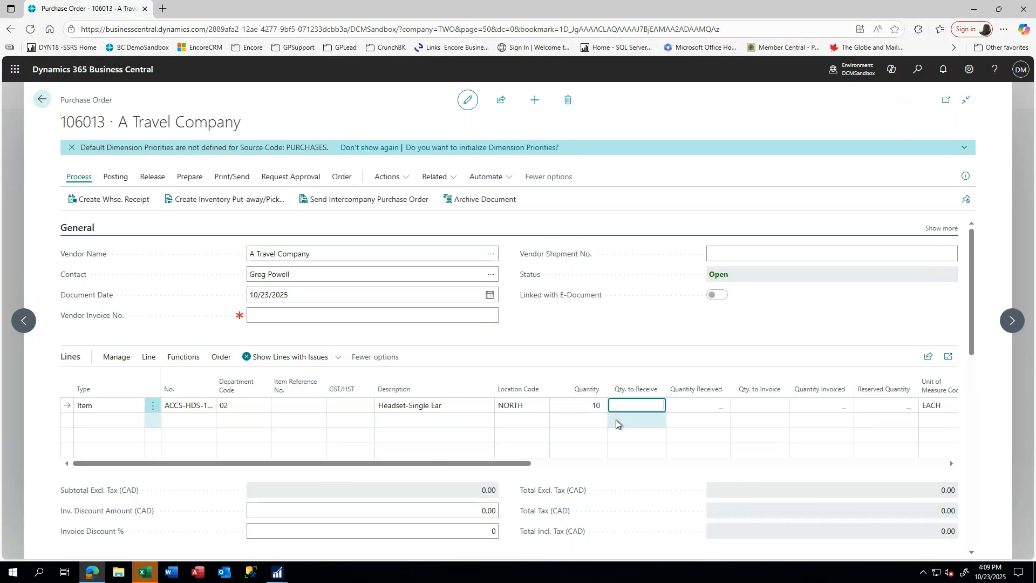
key(Tab)
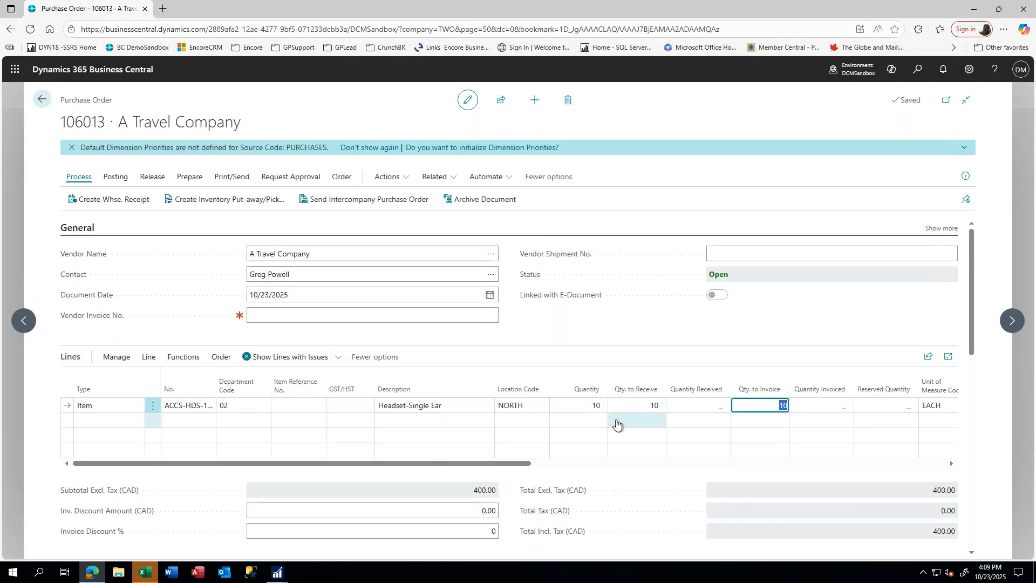
key(Tab)
key(Tab)
key(Tab)
click(833, 409)
text(45.0)
key(Tab)
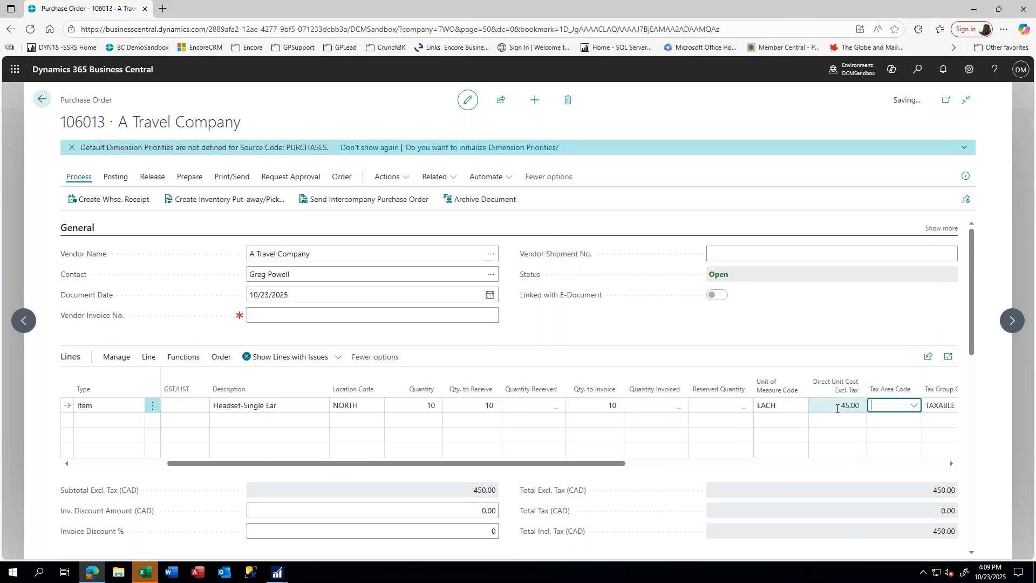
- Start line 2 with item ACCS-HDS-2EAR, Headset - Dual Ear
click(90, 422)
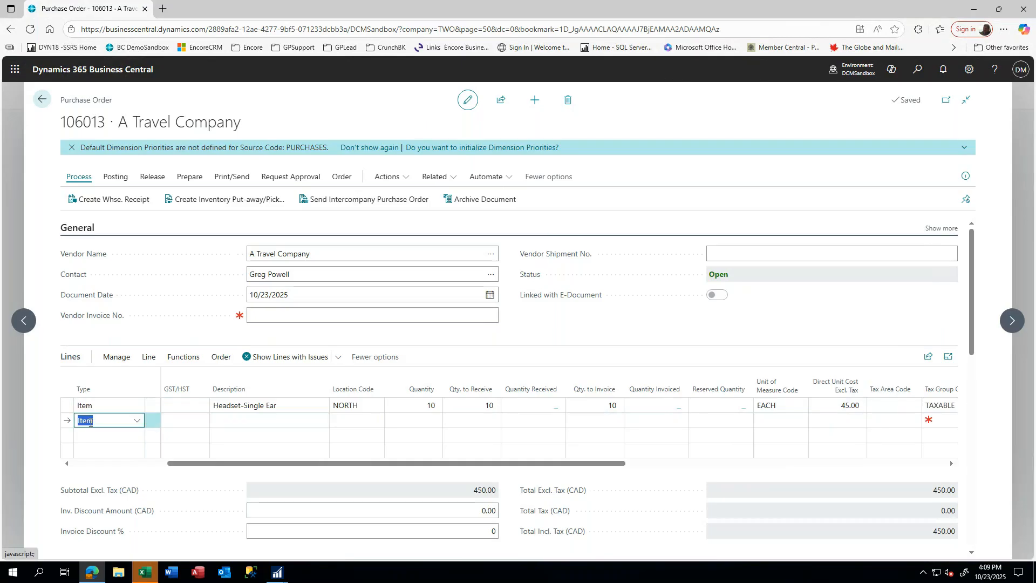
key(Tab)
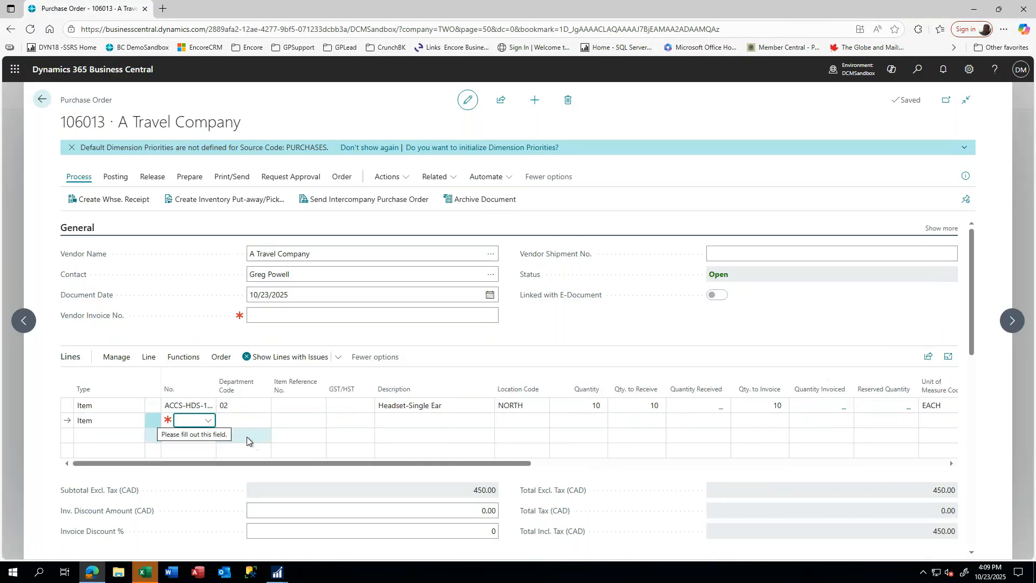
text(acc)
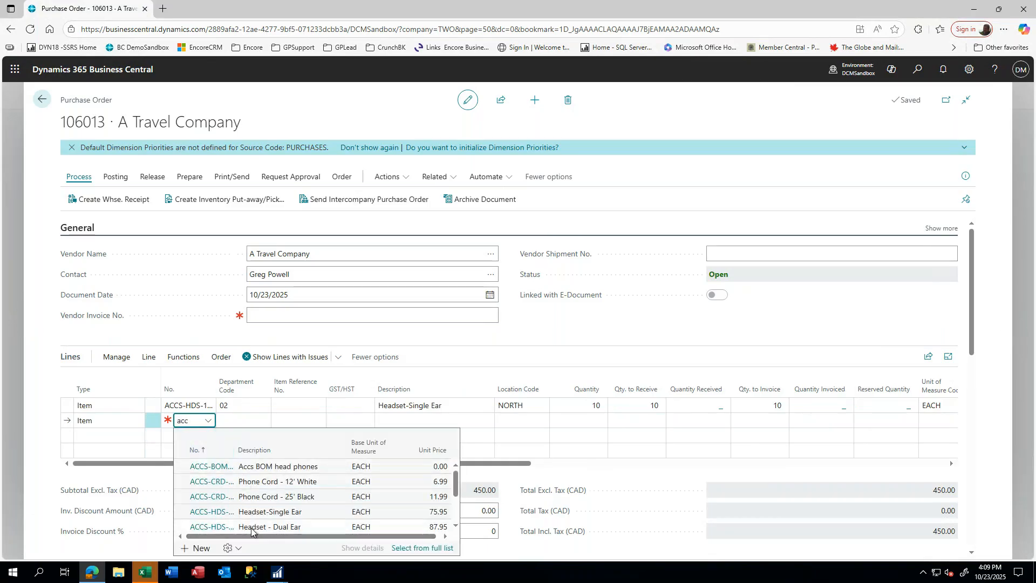
click(248, 528)
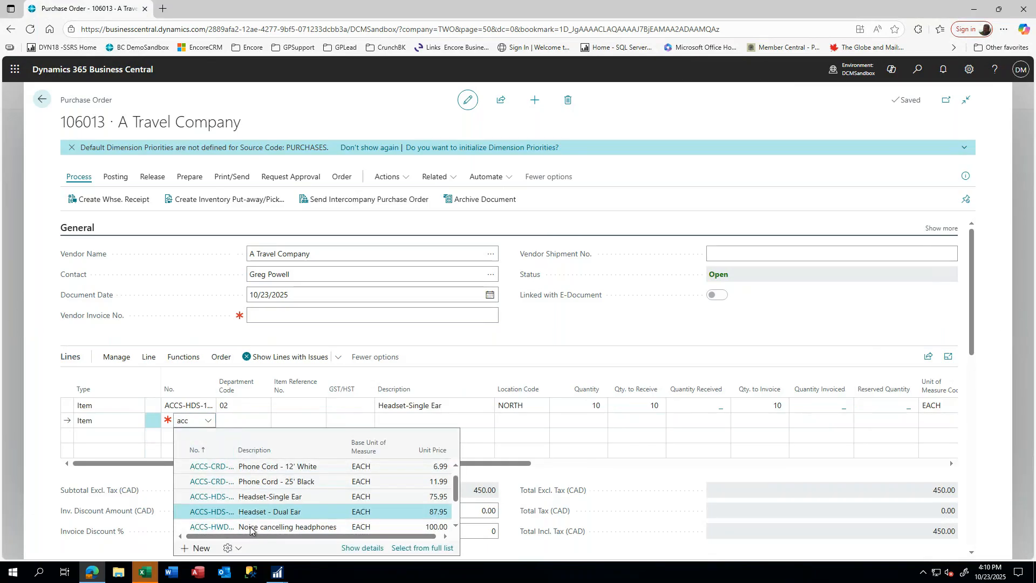
click(211, 516)
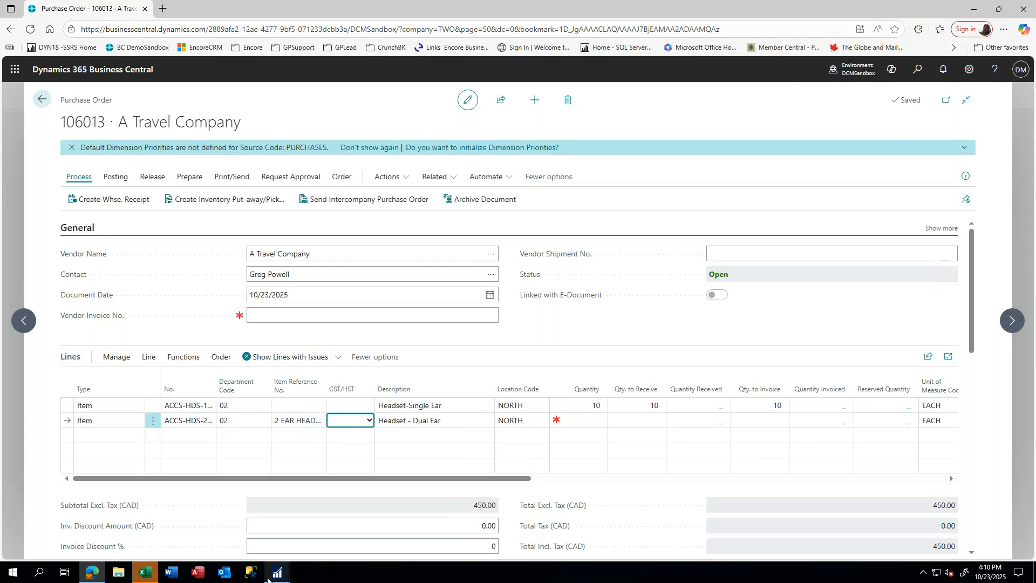
mouse_move(277, 574)
click(338, 527)
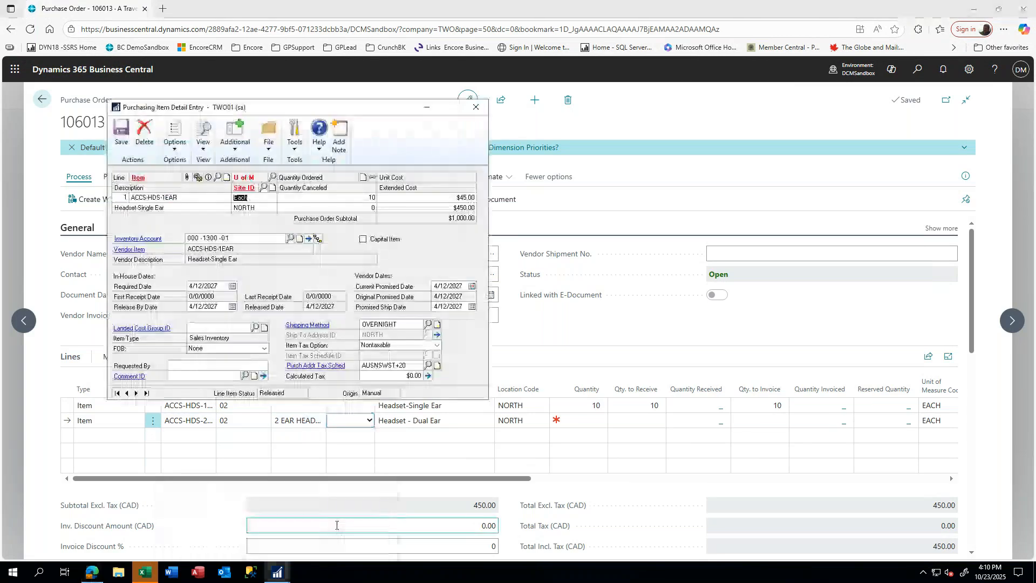
click(204, 140)
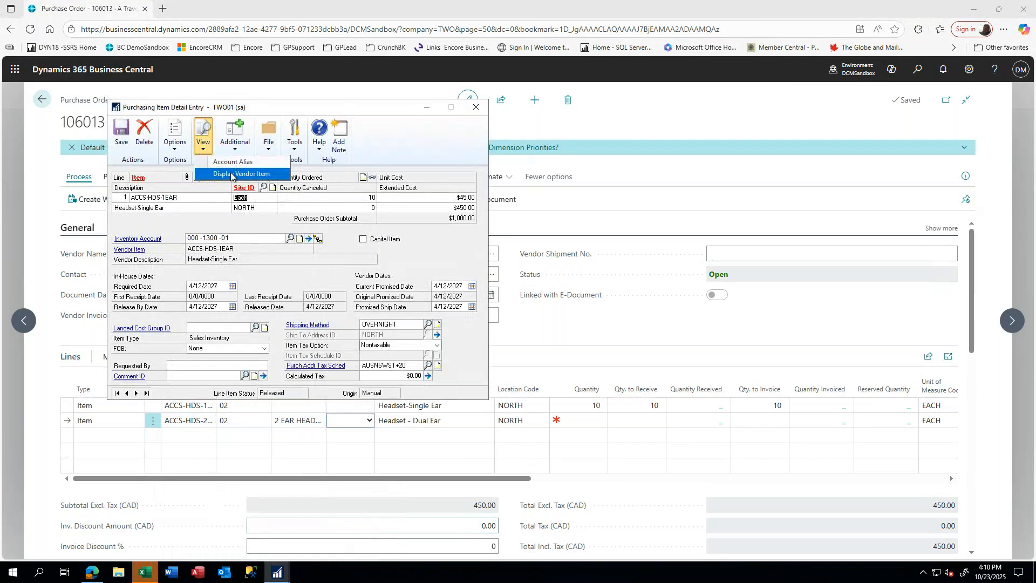
click(231, 174)
click(204, 139)
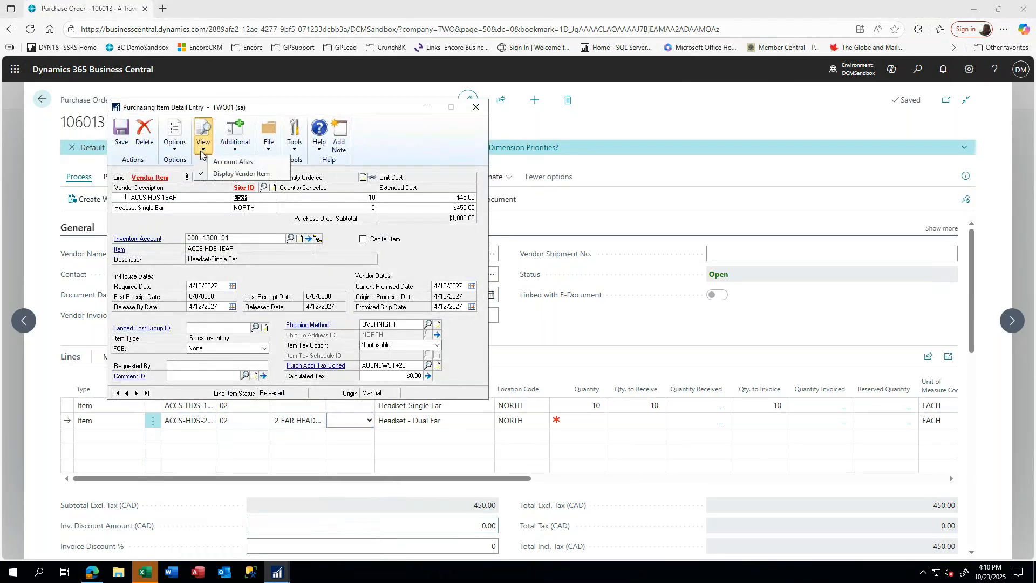
click(221, 172)
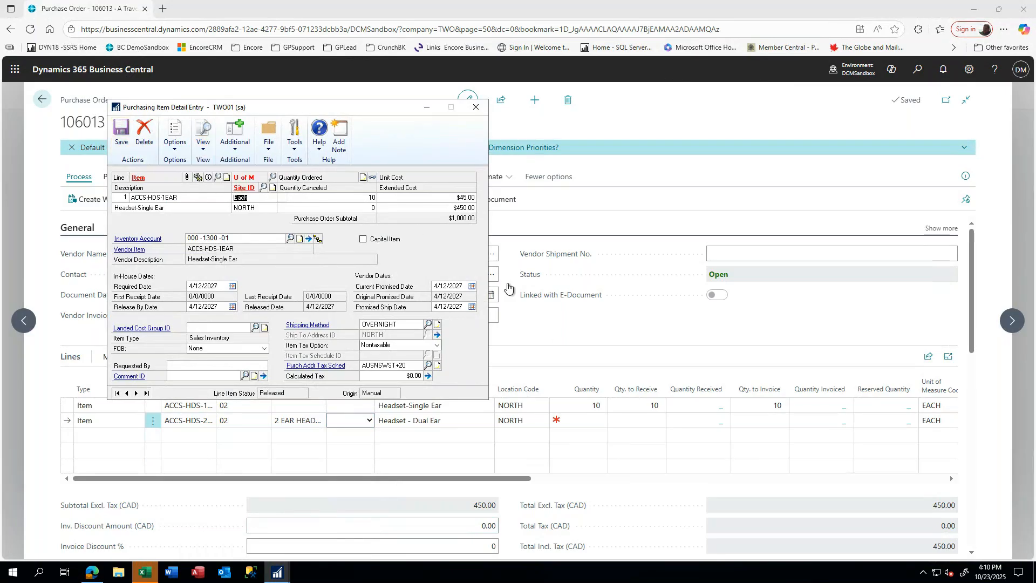
click(543, 325)
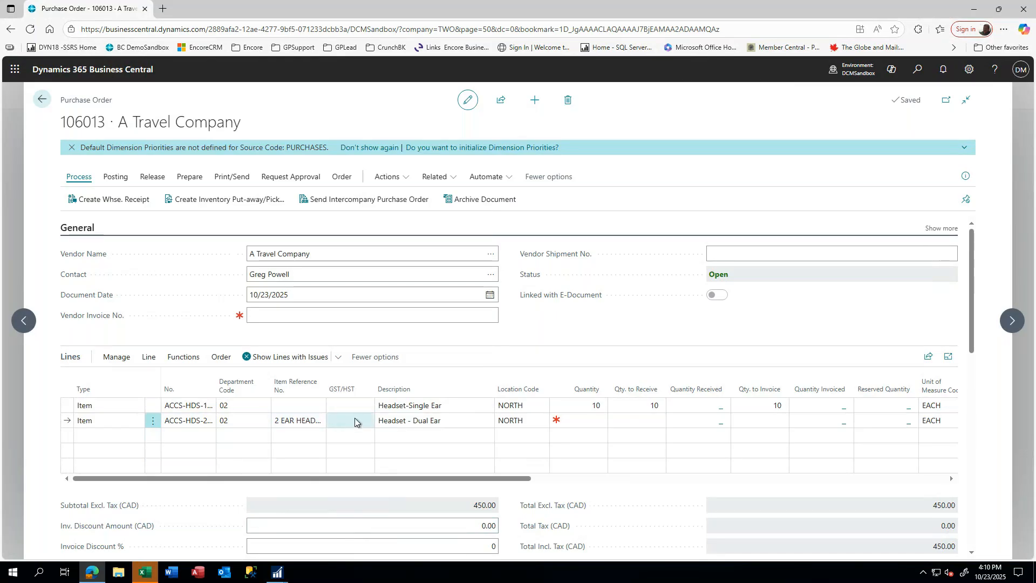
- Enter quantity 10 and change the direct unit cost from 50.00 to 55.00 on line 2
click(414, 419)
click(514, 424)
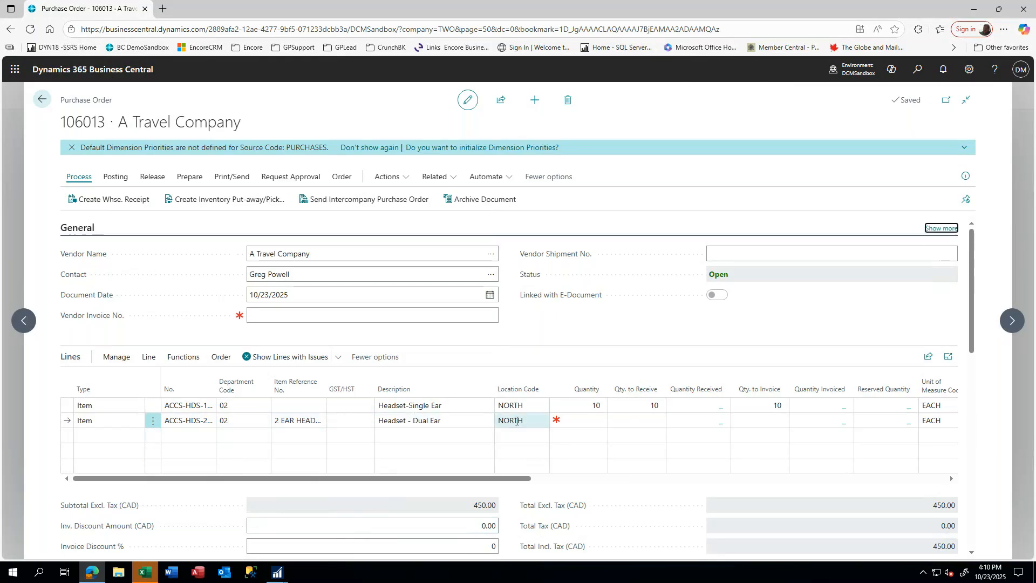
click(577, 425)
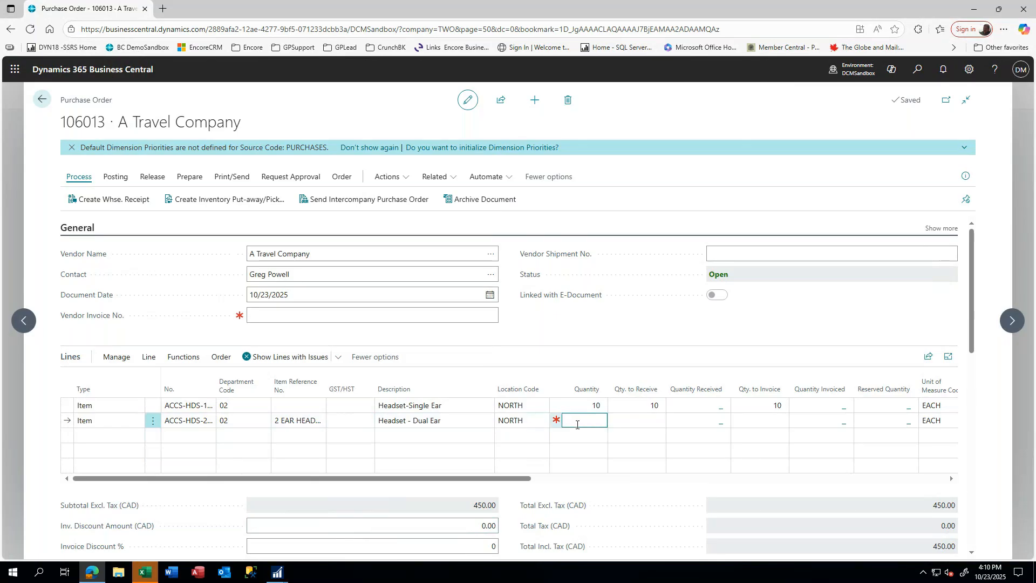
key(Tab)
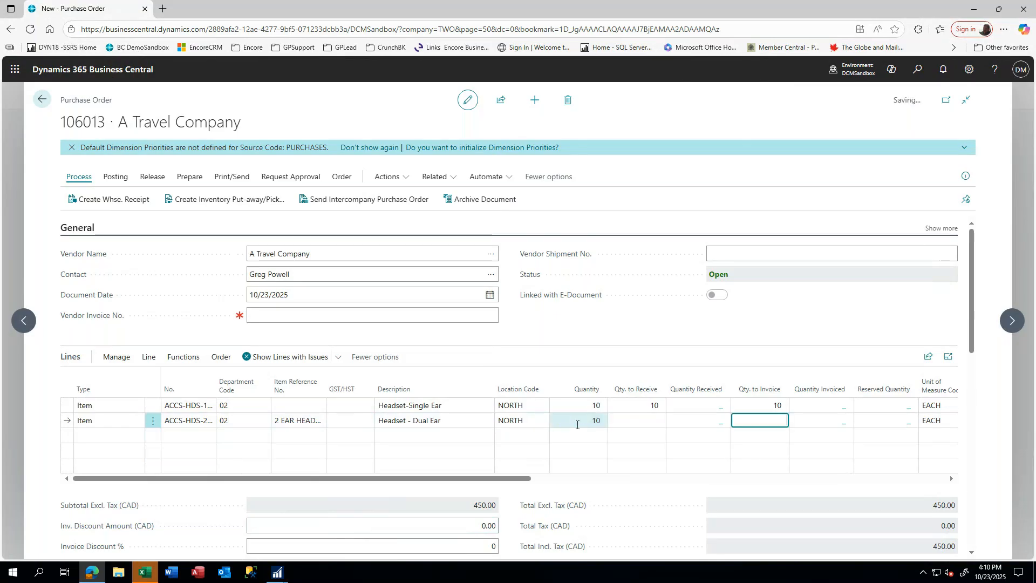
key(Tab)
key(Tab)
key(Tab)
key(Tab)
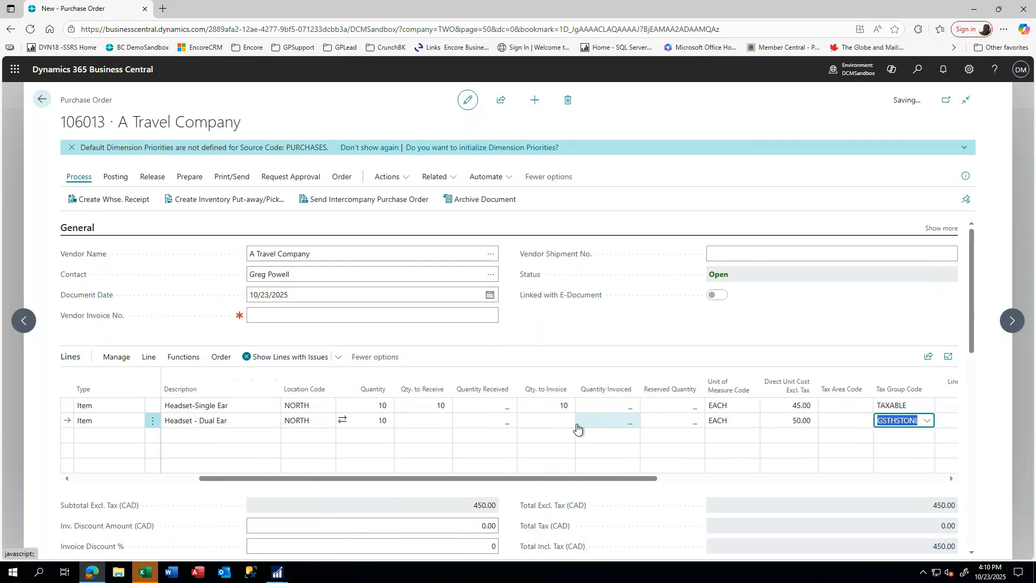
key(shift+Tab)
key(Tab)
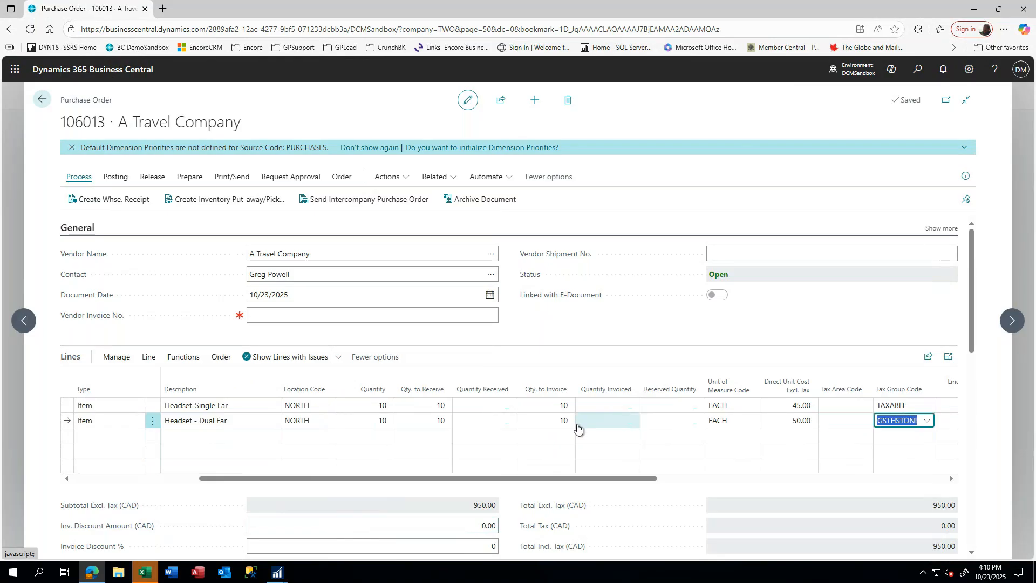
key(shift+Tab)
key(shift+Tab)
text(55)
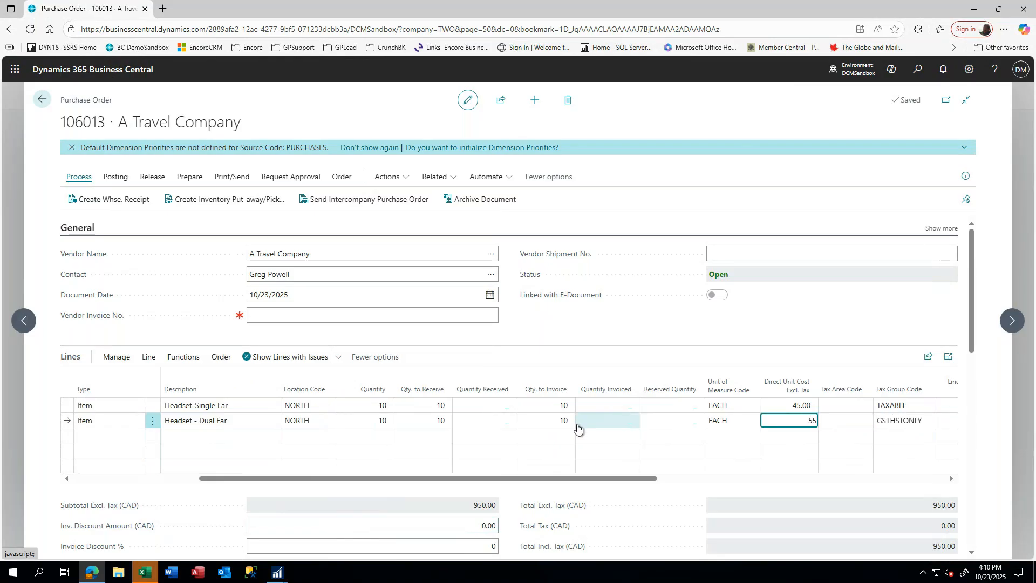
text(.0)
key(Tab)
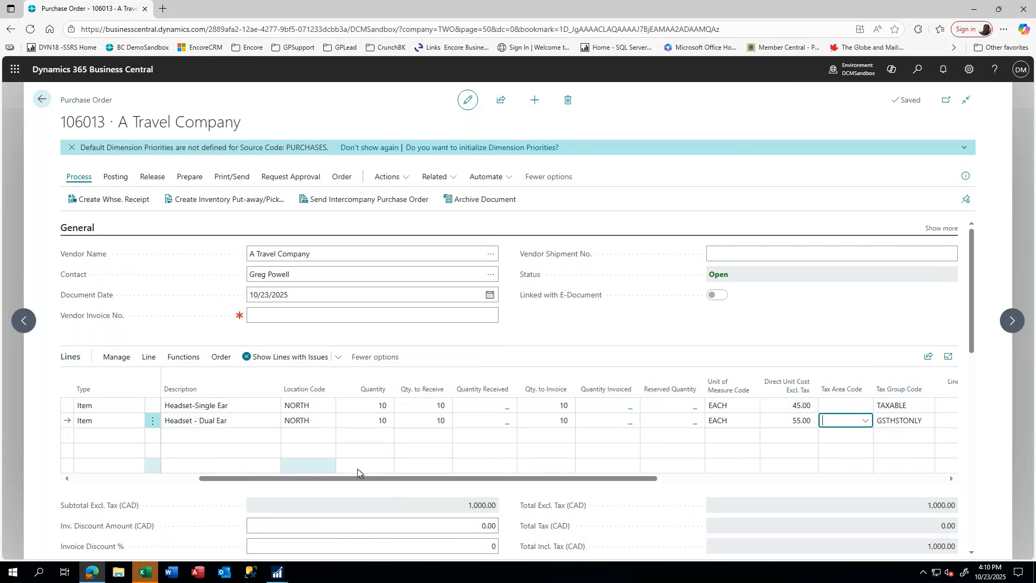
scroll(361, 467, down, 3)
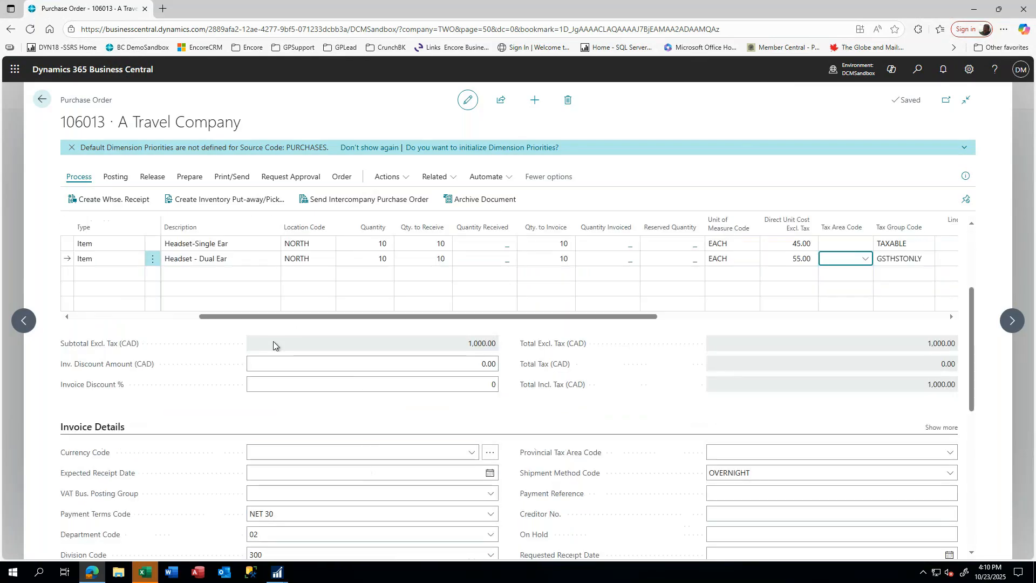
scroll(274, 341, down, 4)
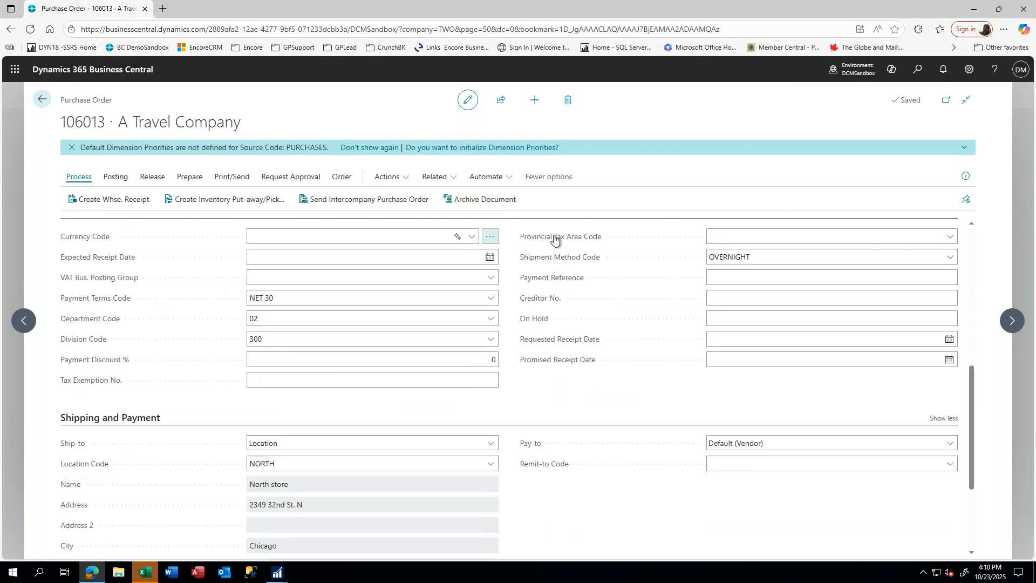
click(274, 304)
click(273, 320)
click(284, 344)
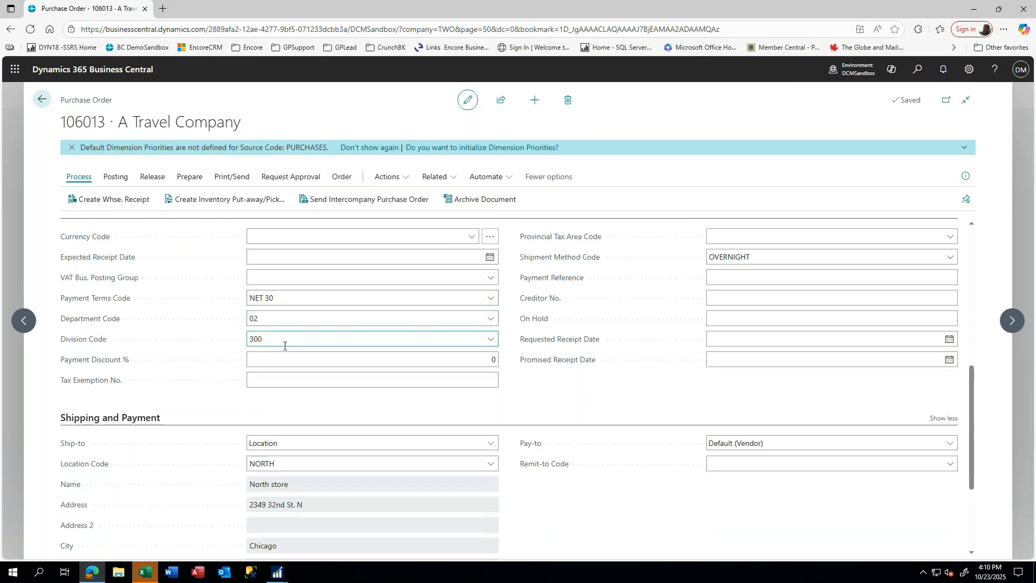
click(400, 321)
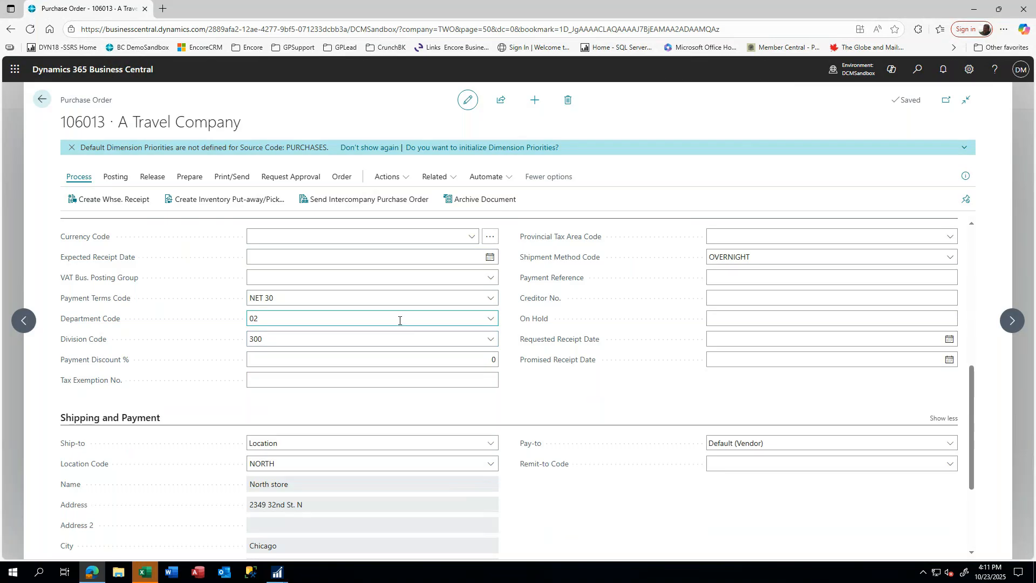
key(Tab)
click(254, 317)
double_click(261, 318)
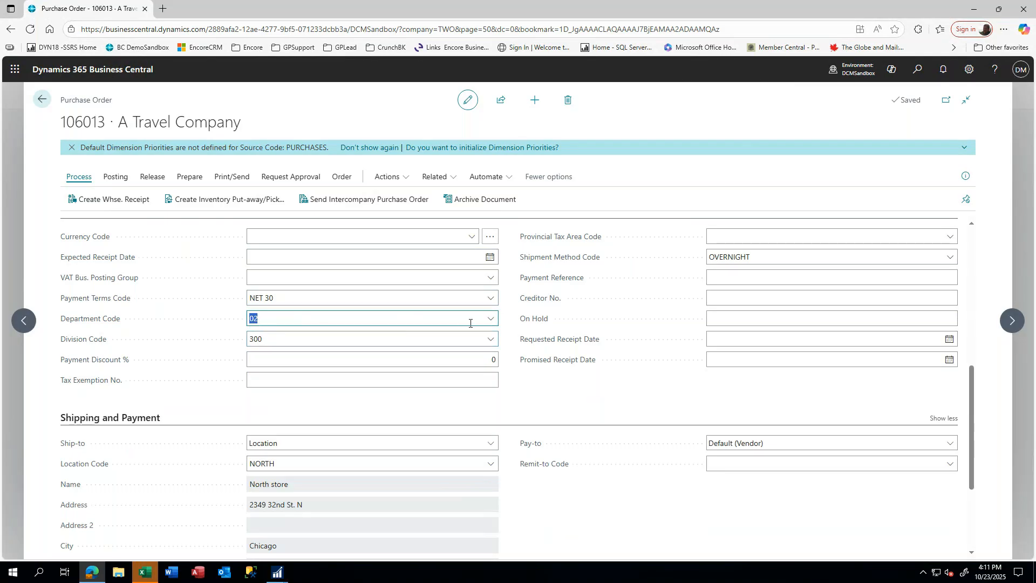
click(490, 318)
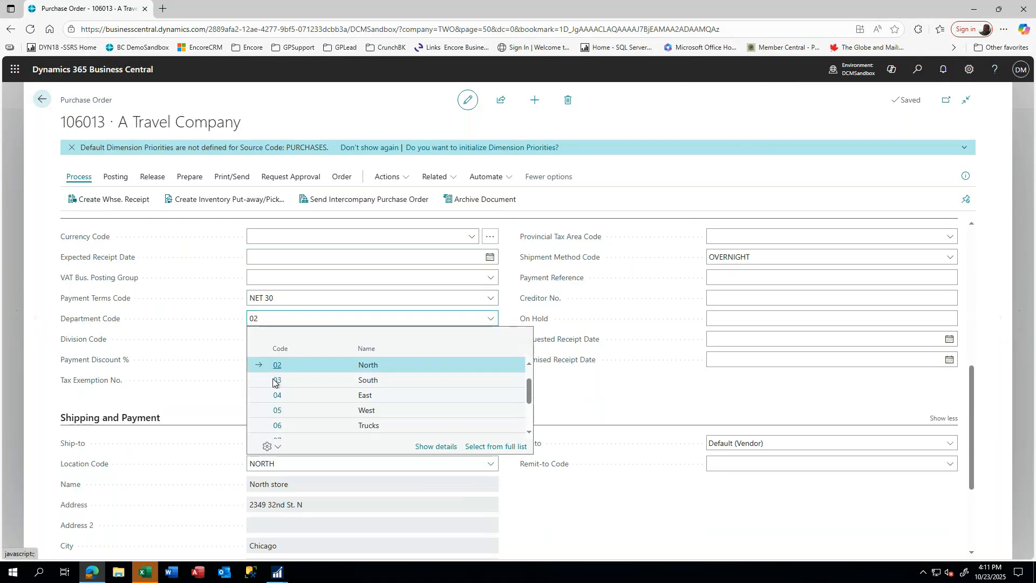
click(275, 384)
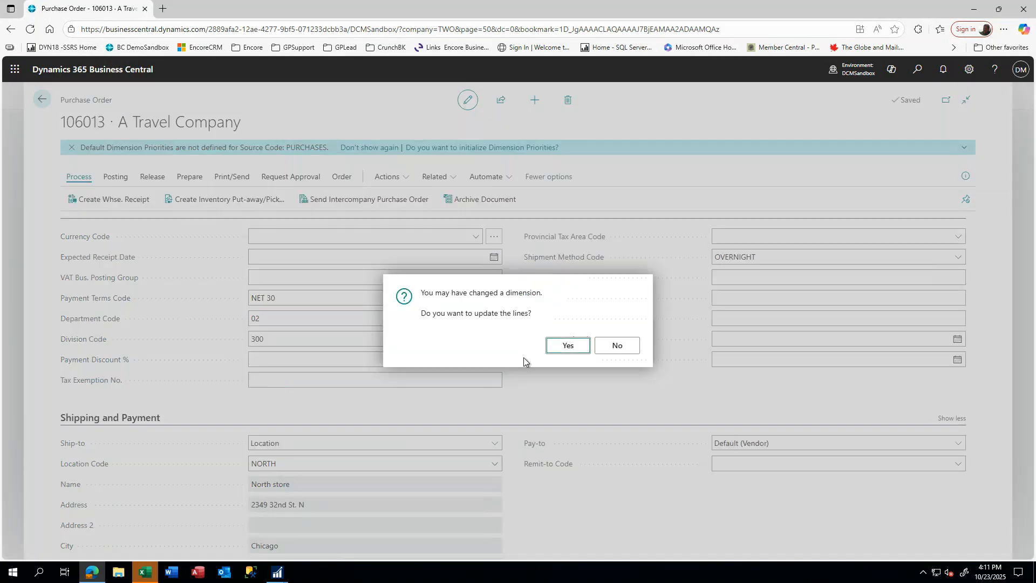
click(567, 346)
scroll(564, 348, up, 5)
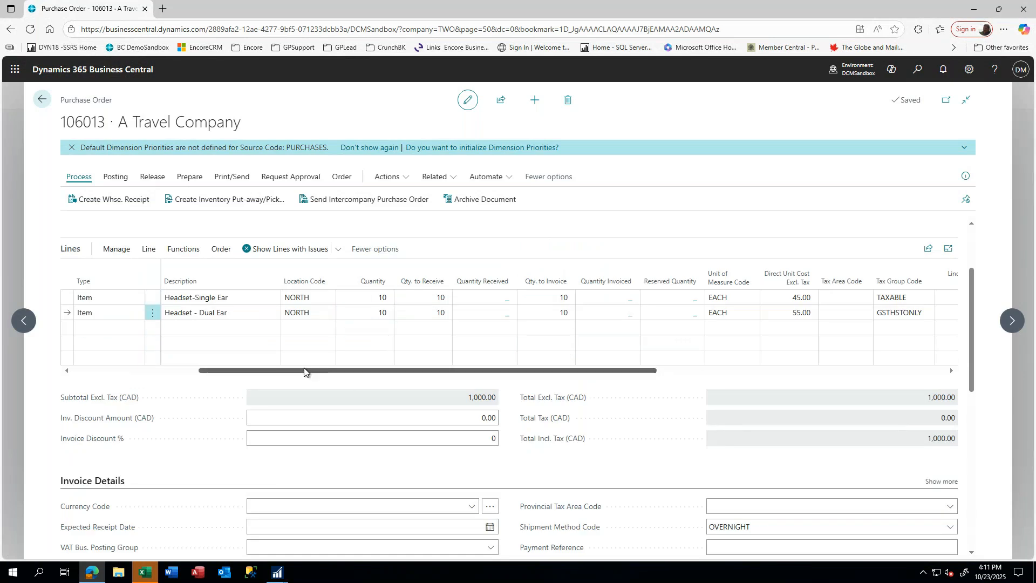
drag(303, 372, 178, 372)
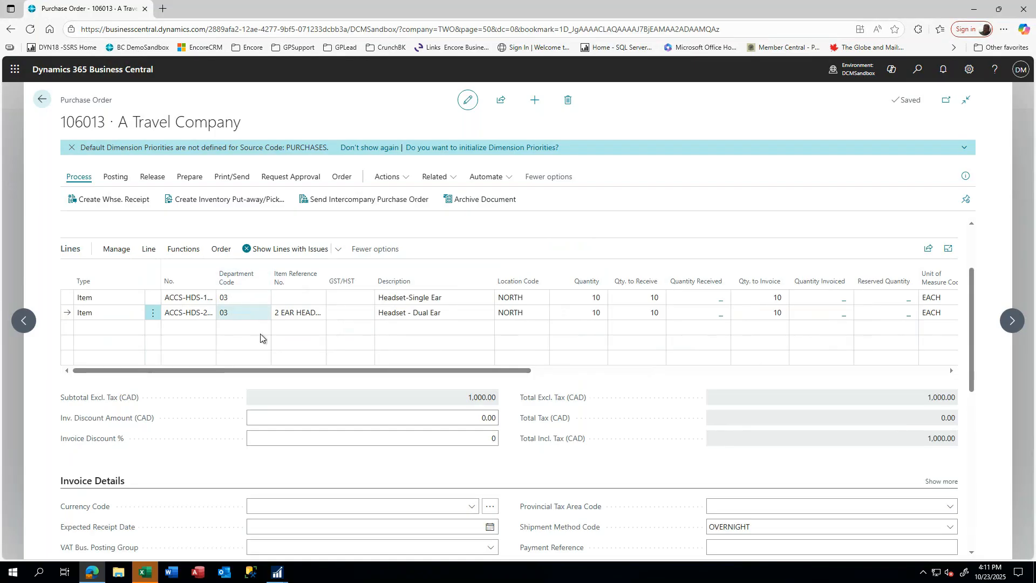
scroll(290, 456, down, 5)
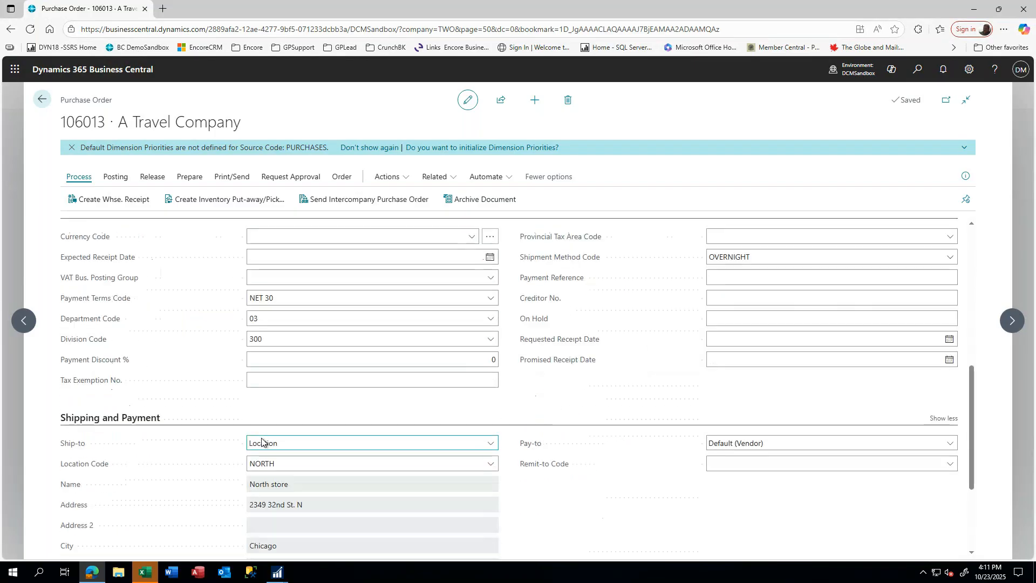
click(266, 319)
double_click(266, 320)
text(02)
key(Tab)
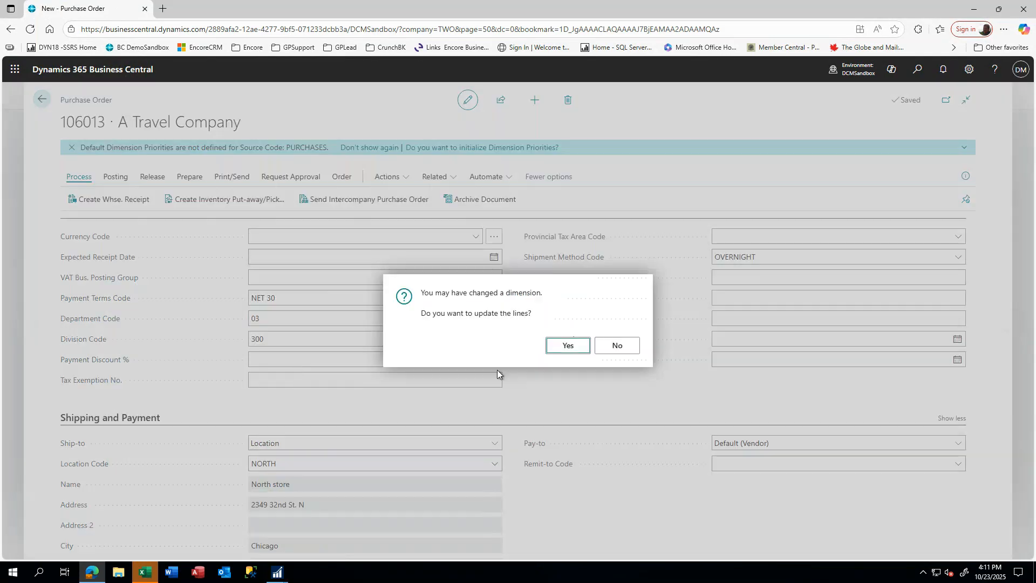
click(568, 347)
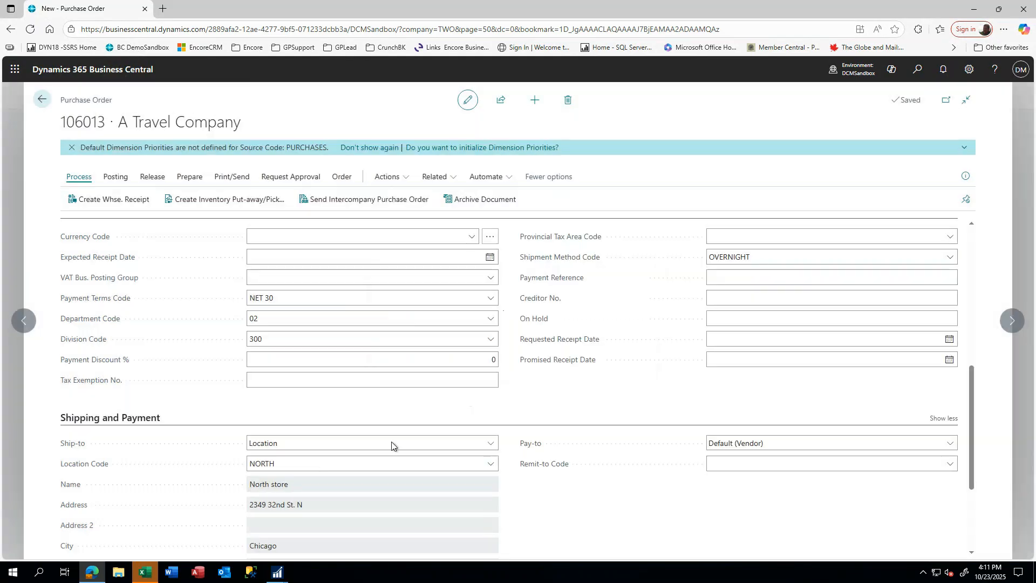
- Review the Shipping and Payment and Prepayment details of order 106013, then return to the order list
scroll(384, 452, down, 3)
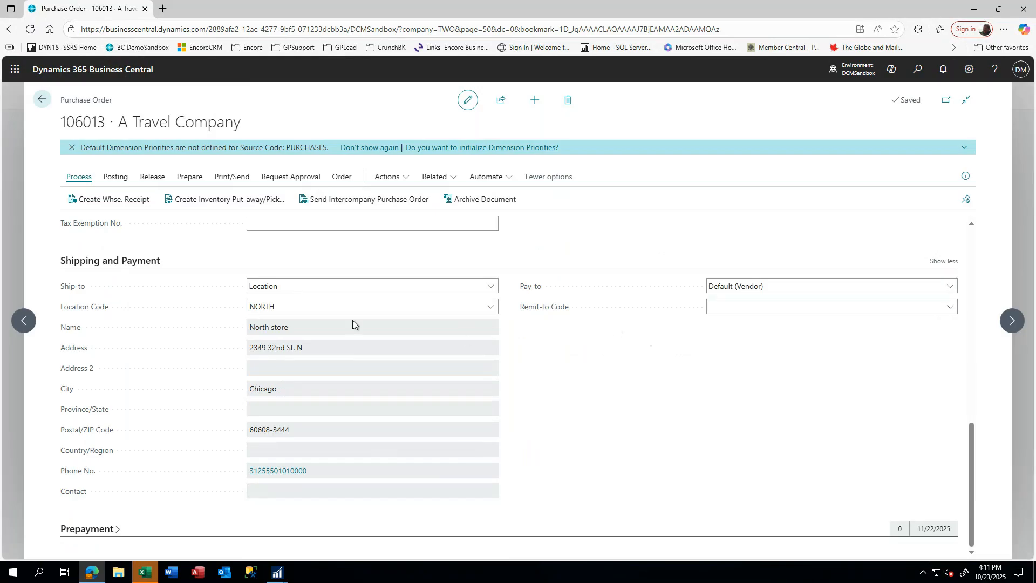
click(943, 263)
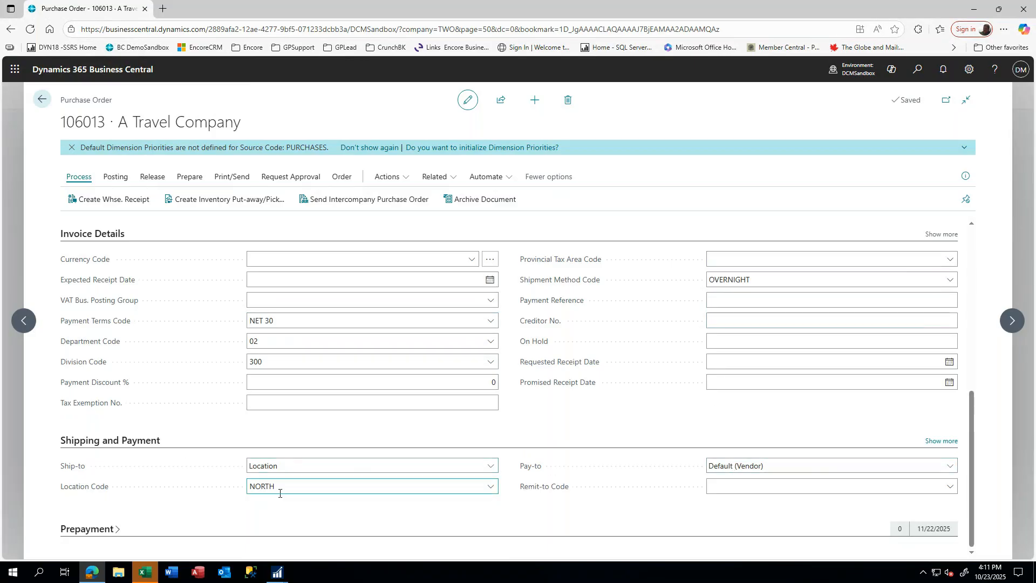
click(940, 441)
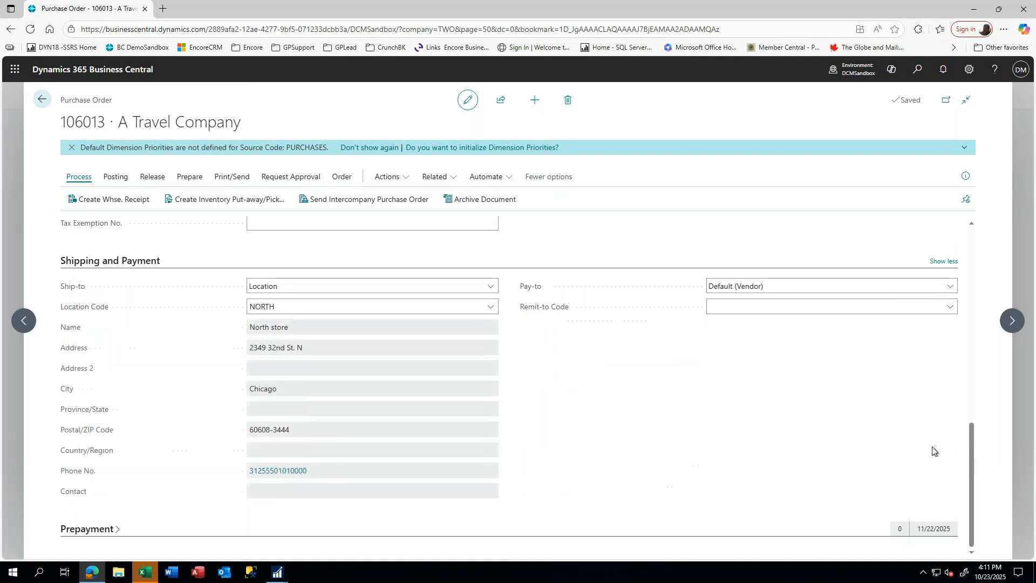
click(118, 529)
click(496, 467)
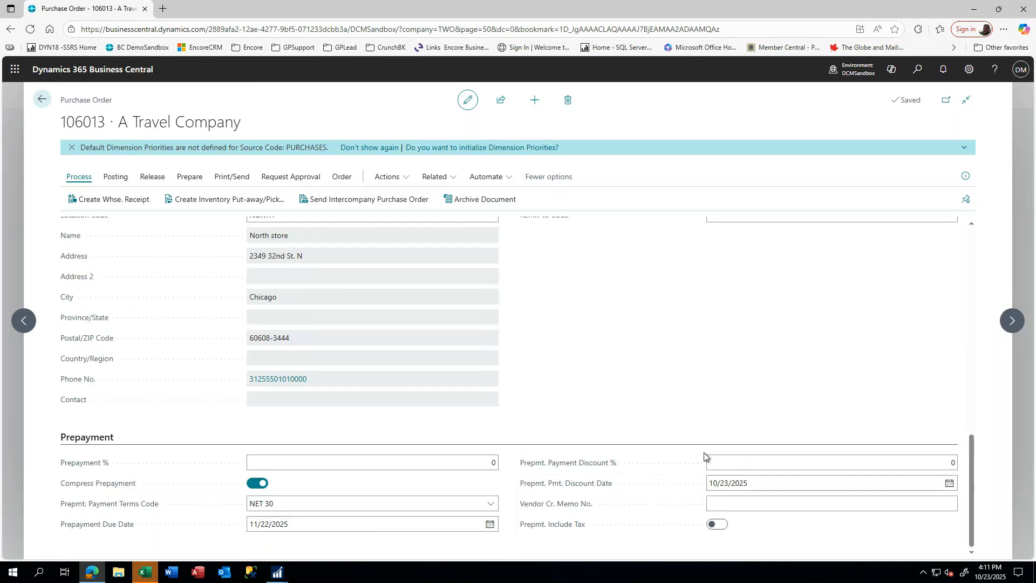
click(43, 100)
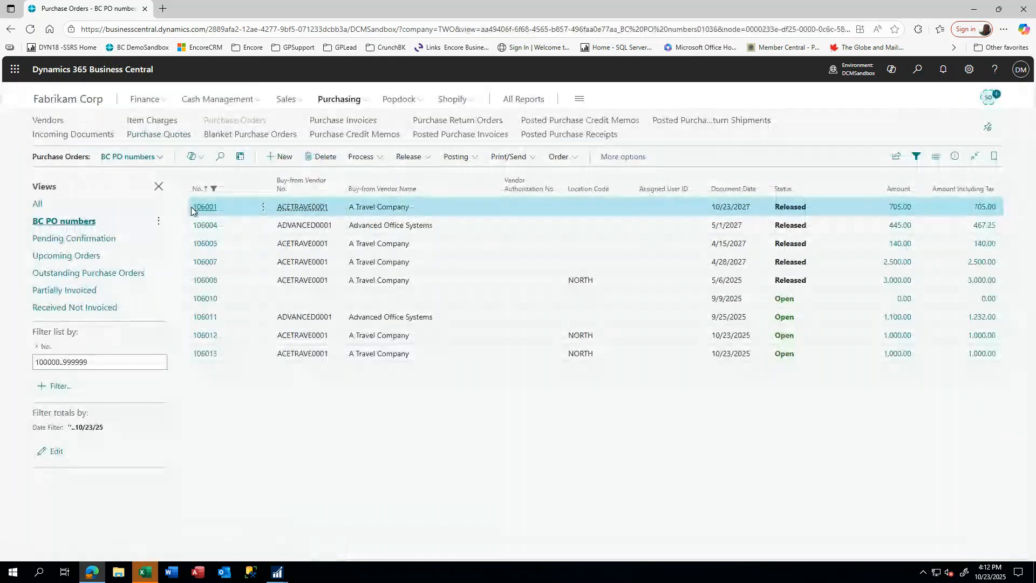
- Select order 106013 and choose Print/Send > Print... to bring up its print options
click(203, 356)
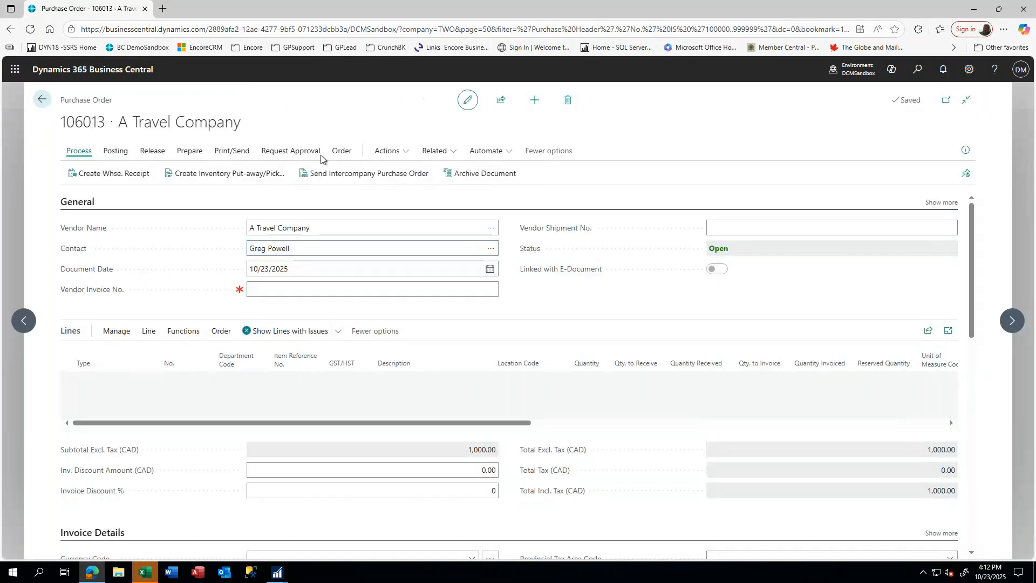
click(227, 153)
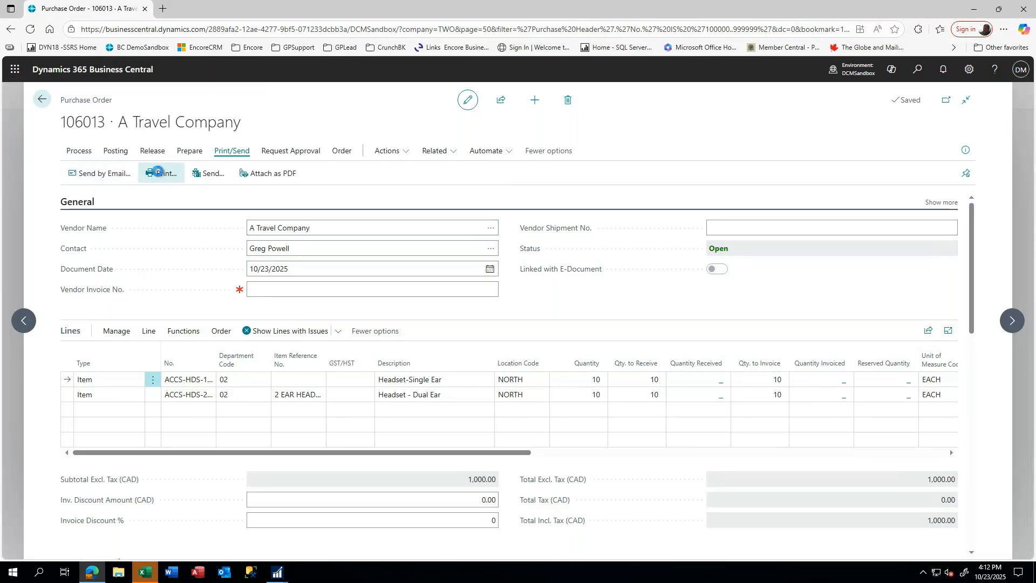
click(159, 175)
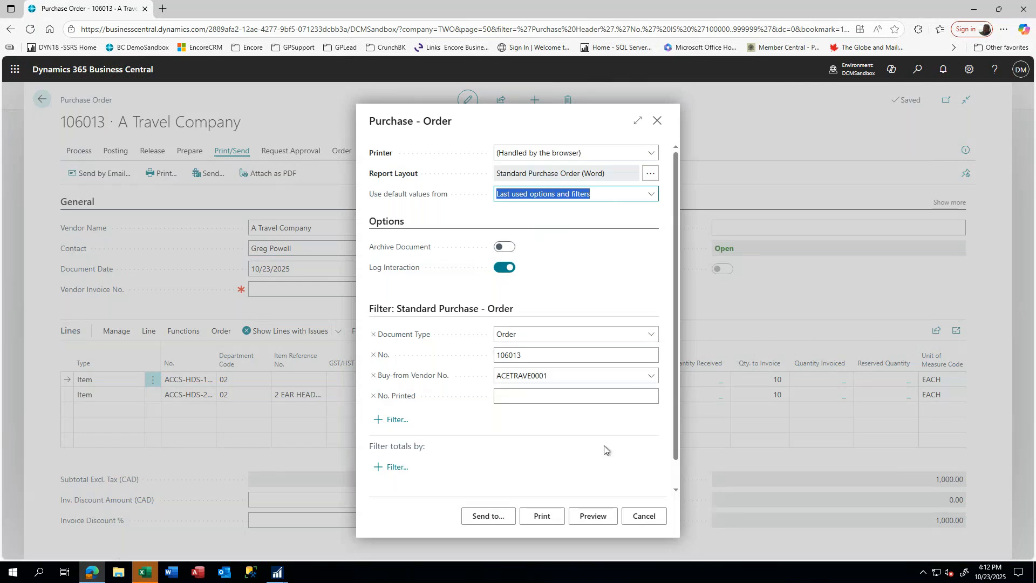
- Generate the printable copy of order 106013, review the 1,000.00 CAD preview, and cancel printing
click(547, 519)
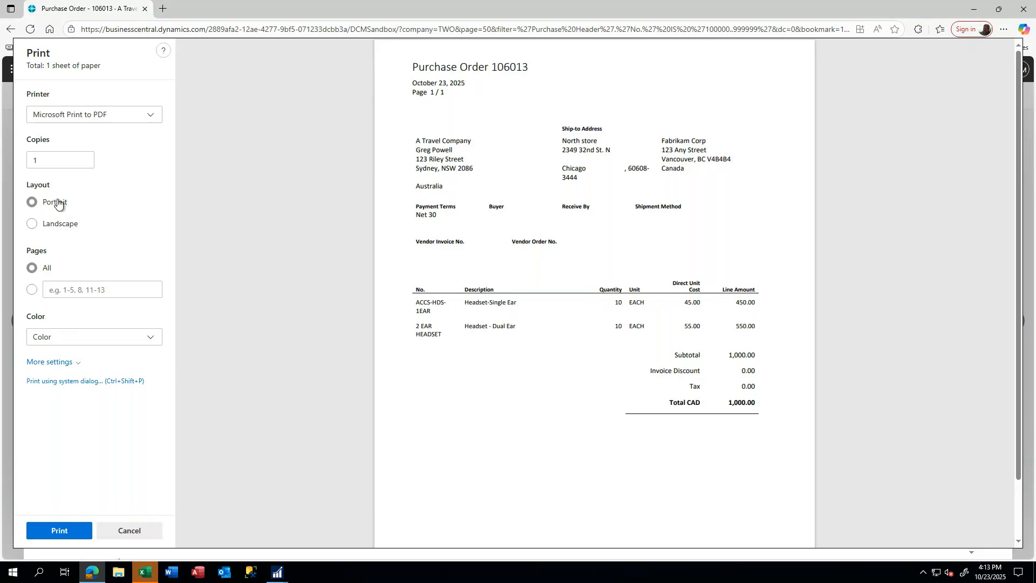
click(129, 531)
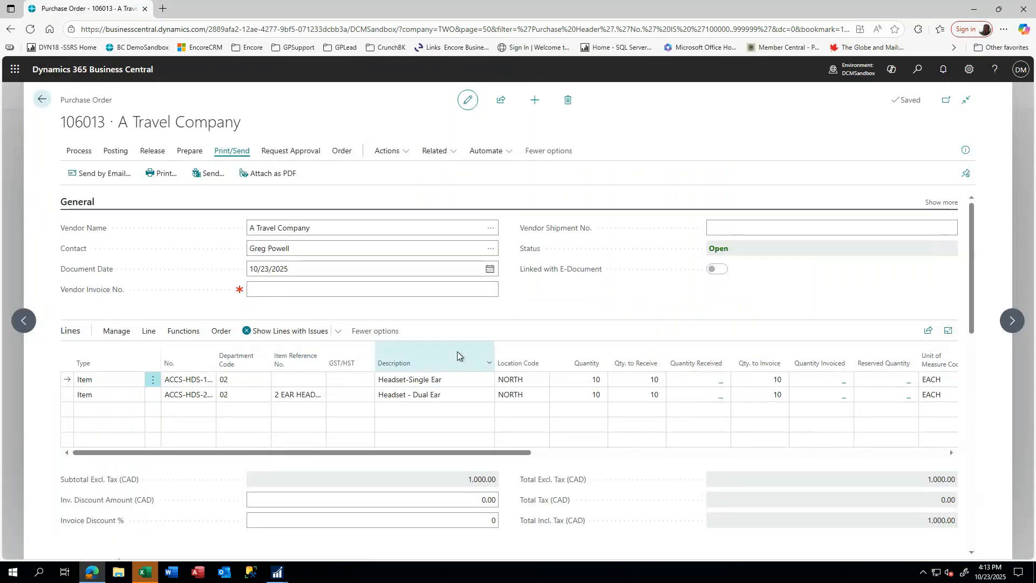
- Go back to the BC PO numbers list and show the Release choices for order 106013
scroll(458, 351, down, 1)
click(44, 101)
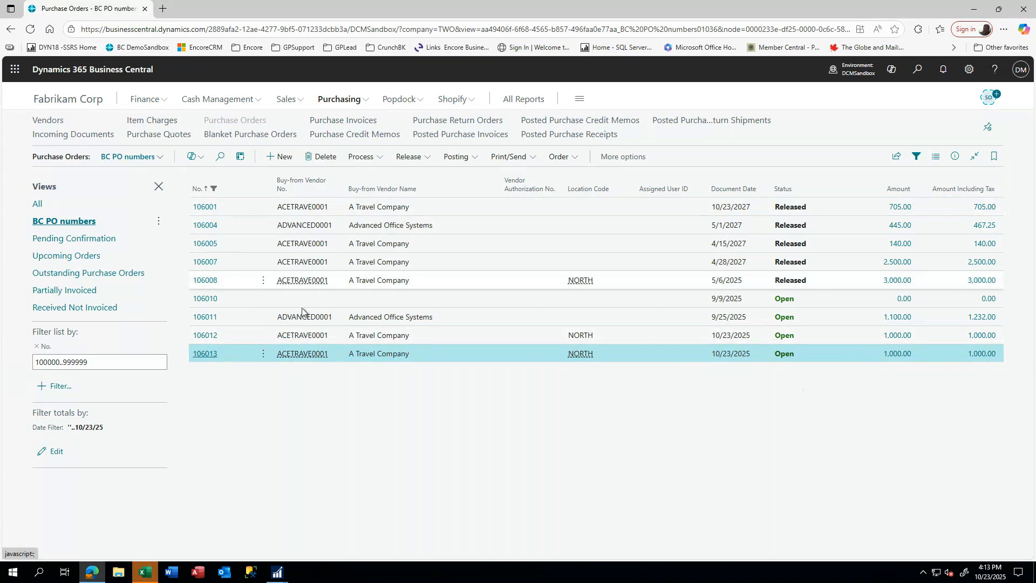
click(427, 157)
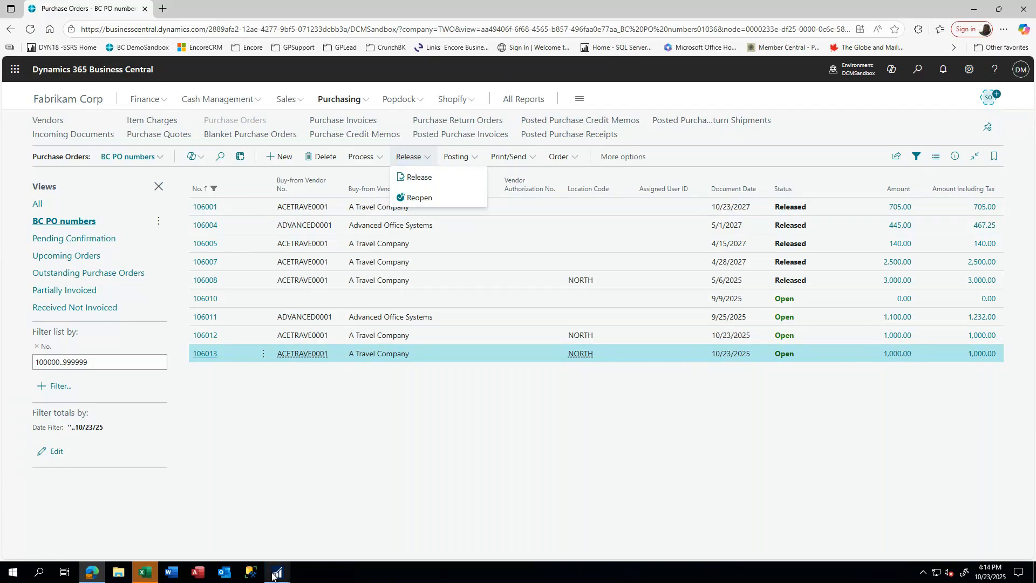
mouse_move(276, 571)
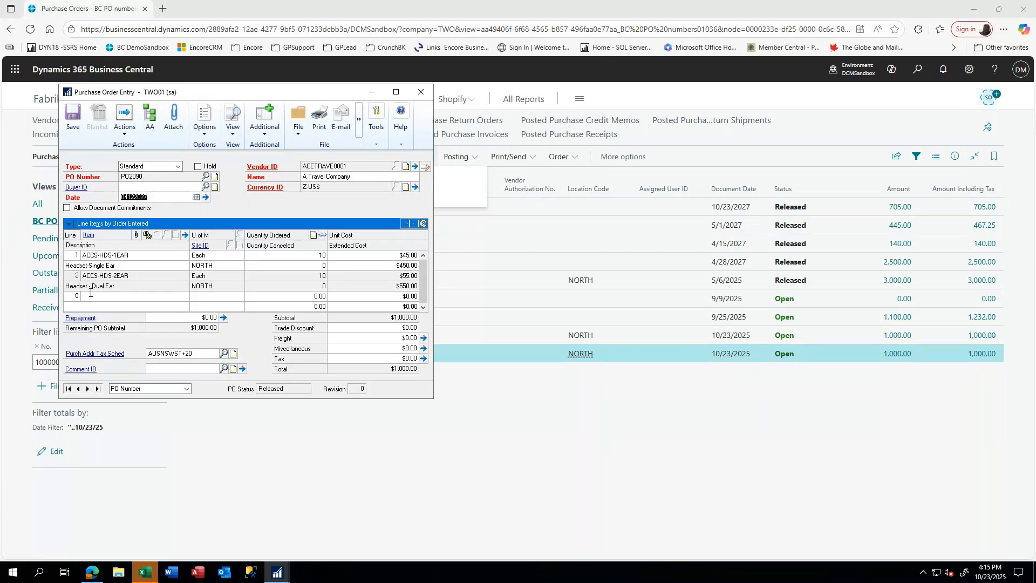
- Resume GP's PO2090 entry, dismiss the open detail window warning, and locate the item detail window
click(93, 299)
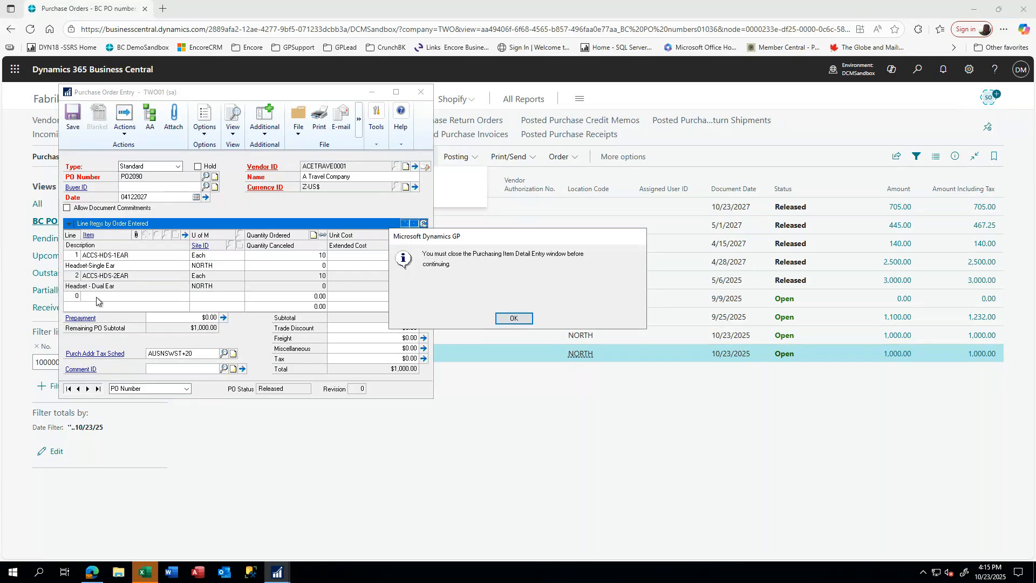
click(514, 317)
mouse_move(279, 576)
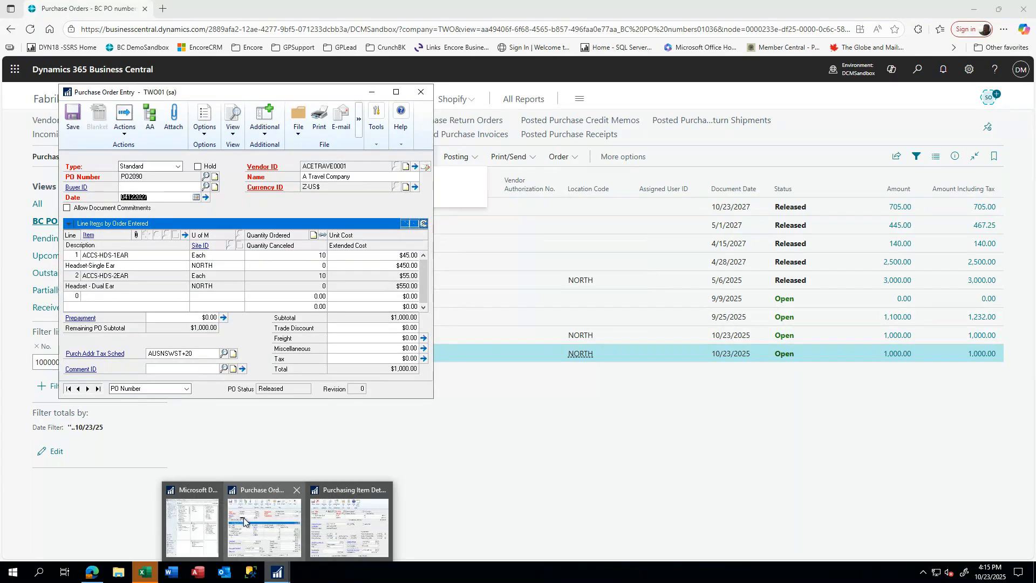
- Close line 1's item detail, then enter line 3: NON INV, quantity 10, unit cost 10, 'non inv PO'
click(349, 526)
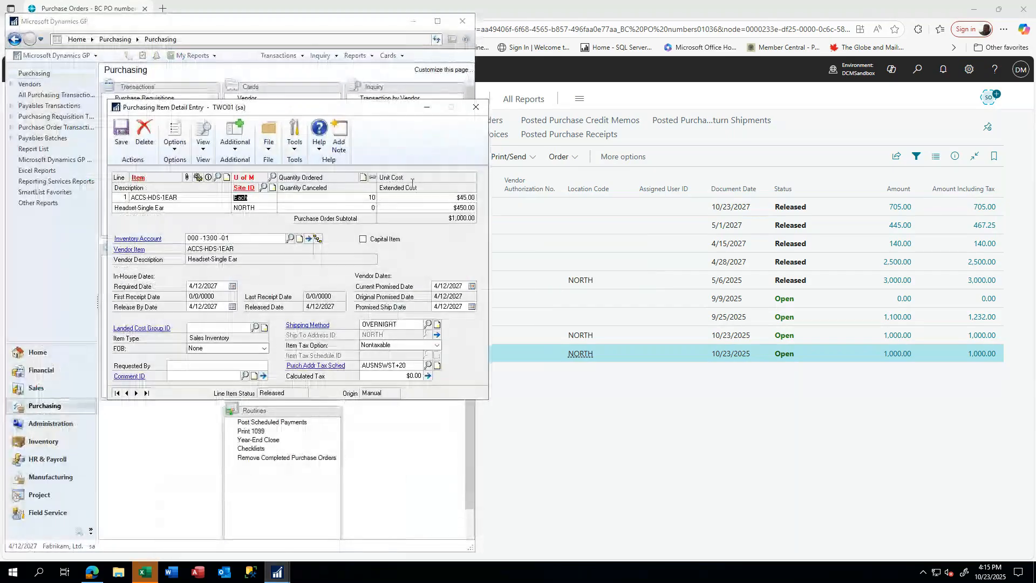
click(476, 107)
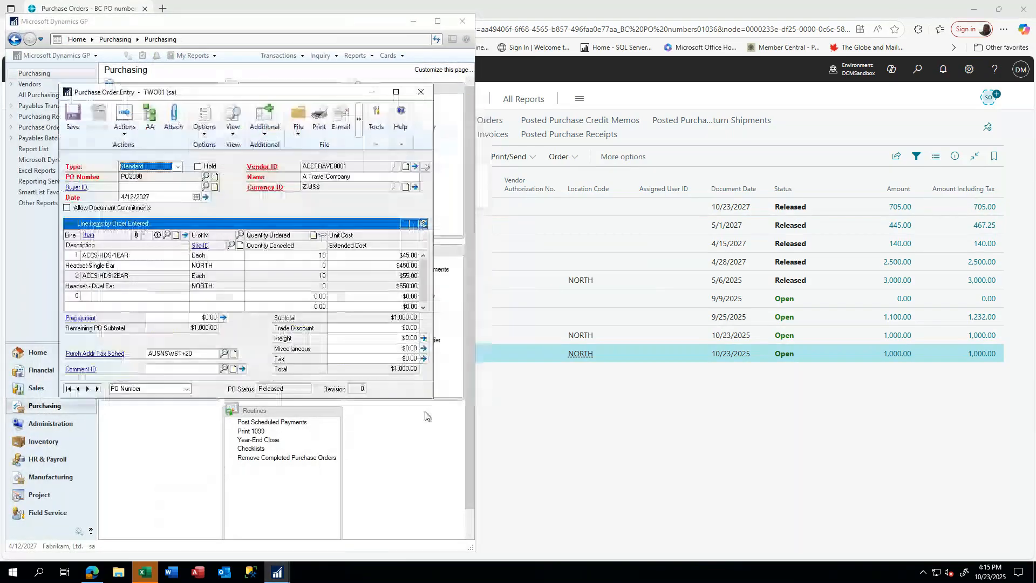
click(93, 298)
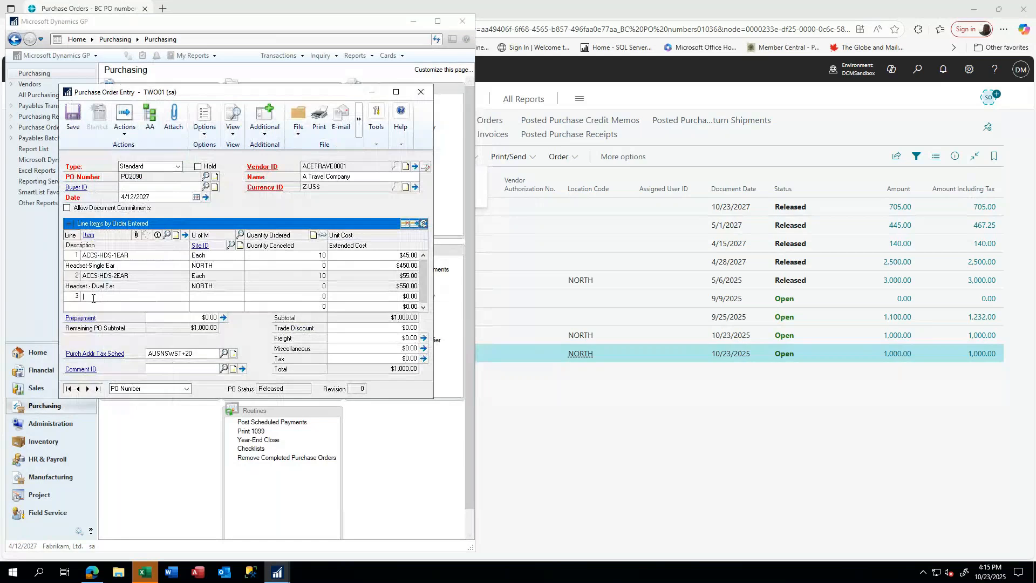
text(NON INV)
key(Tab)
key(Tab)
click(292, 298)
text(10)
key(Tab)
text(non inv PO)
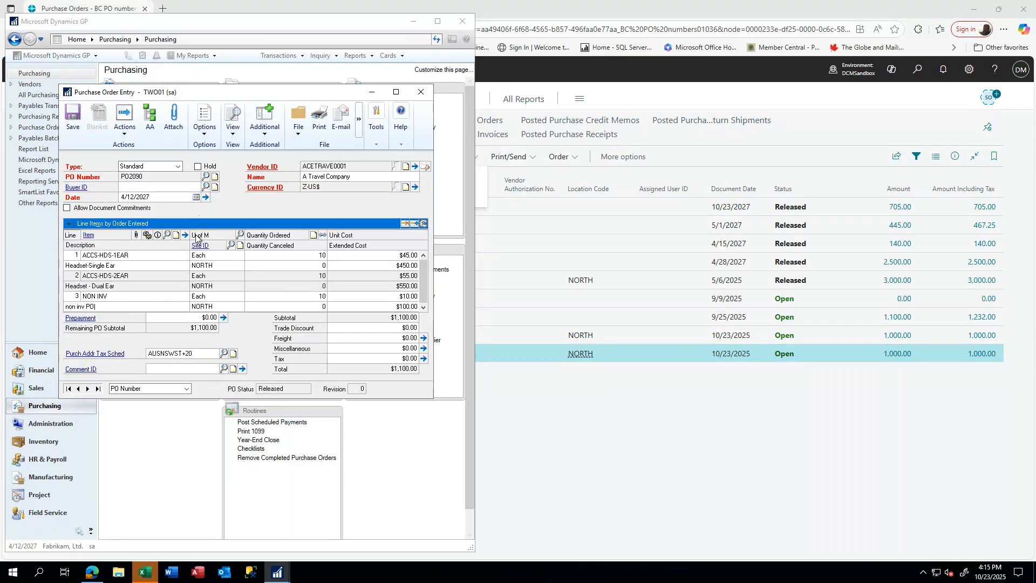
- Compare line 3's account 300-6520-00 with the vendor's purchases accounts, then save and close its item details
key(Tab)
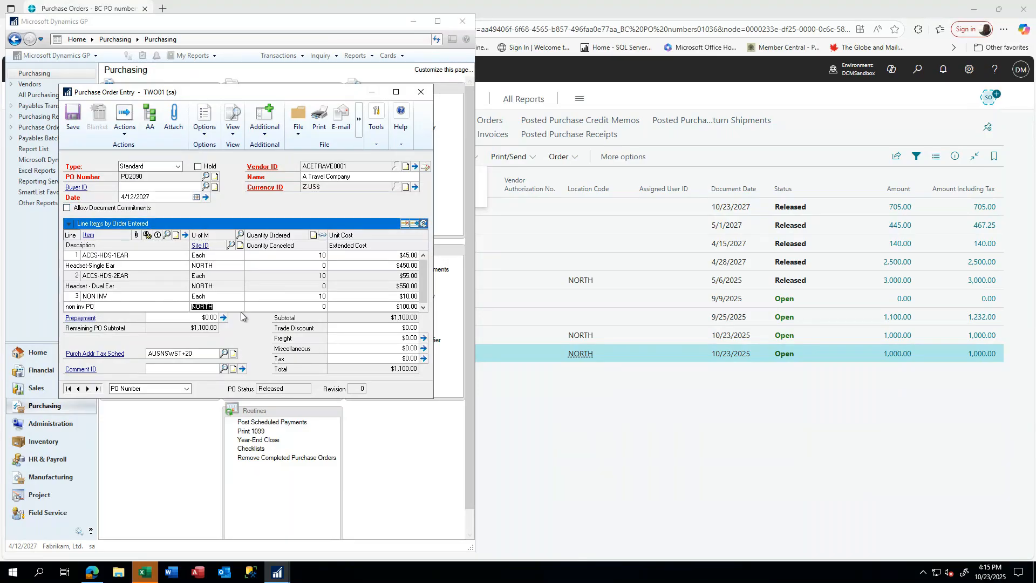
click(184, 234)
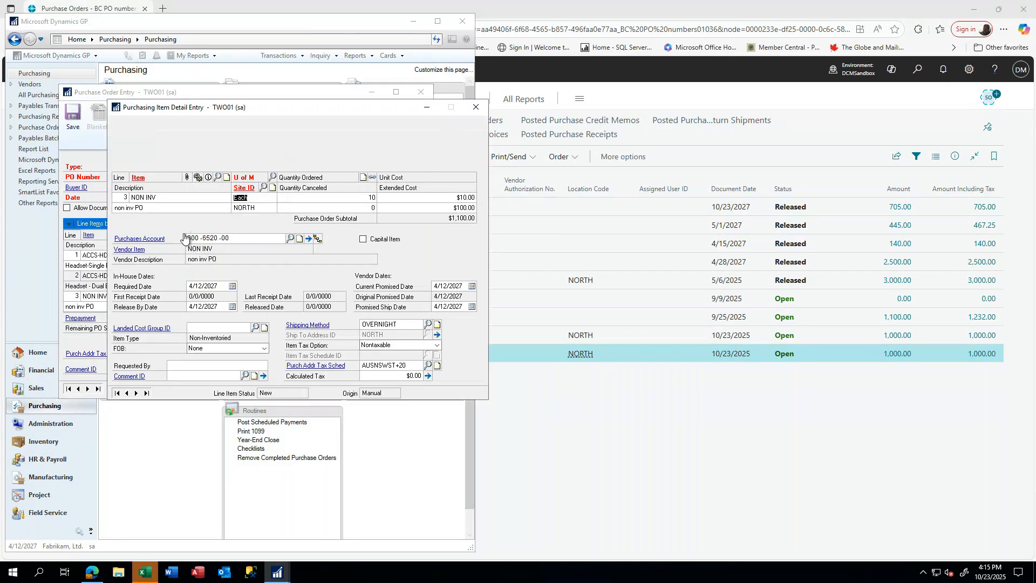
double_click(217, 237)
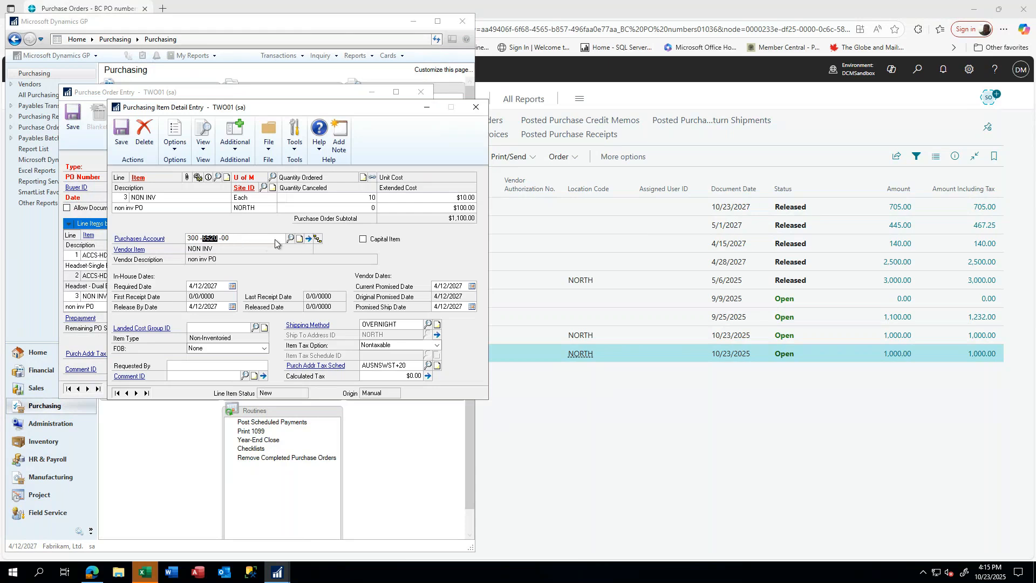
click(290, 238)
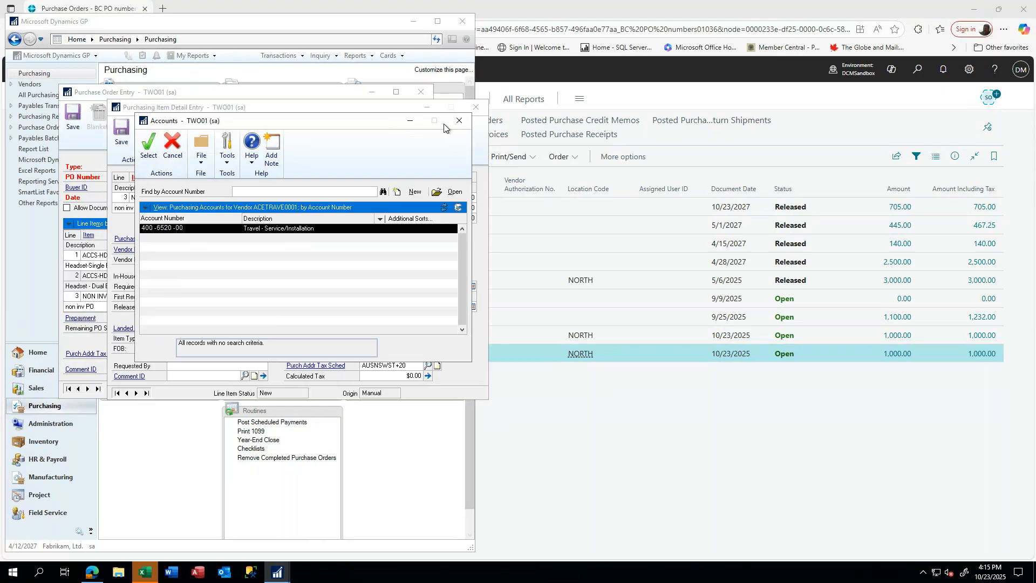
click(459, 121)
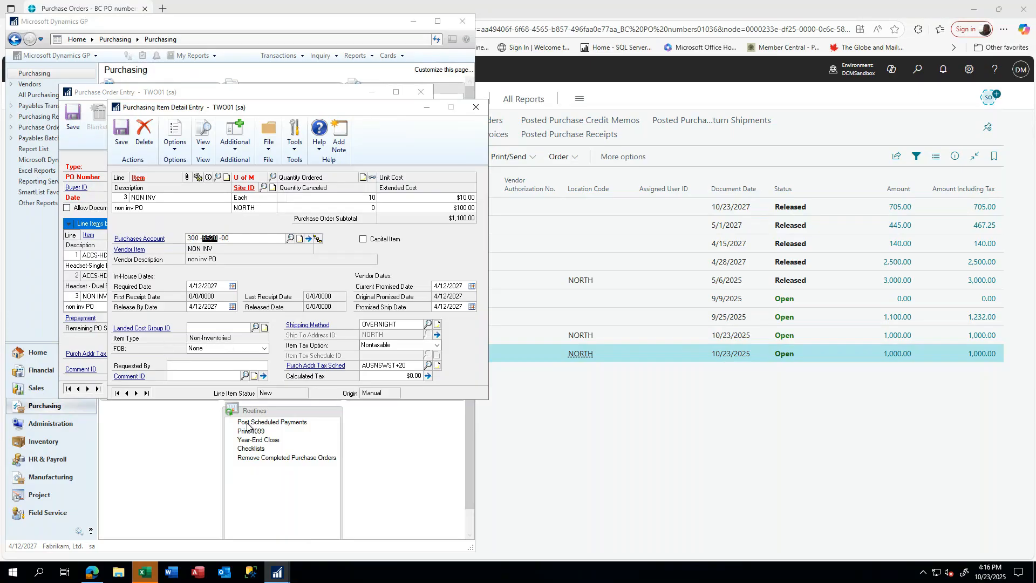
click(122, 132)
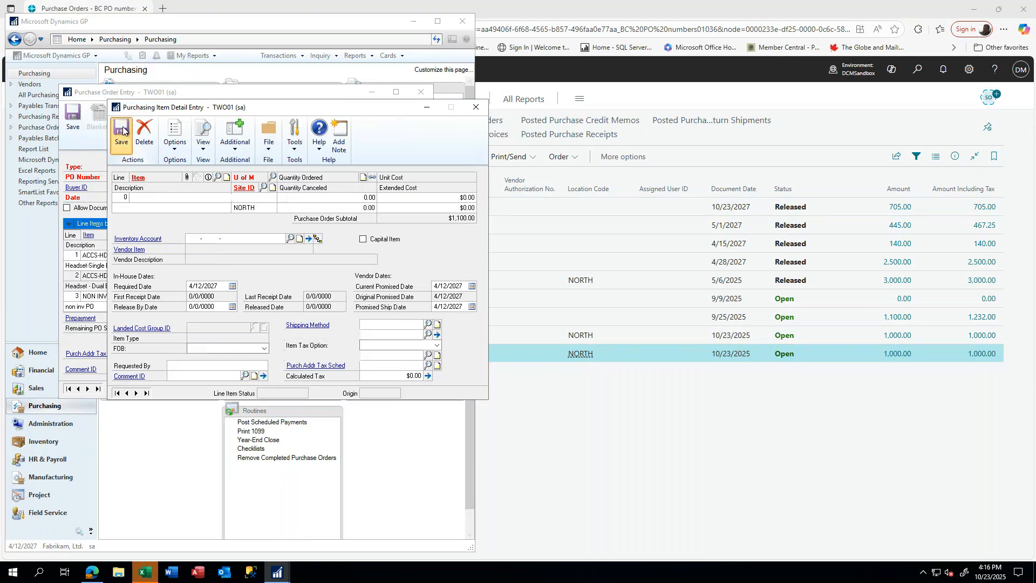
click(477, 106)
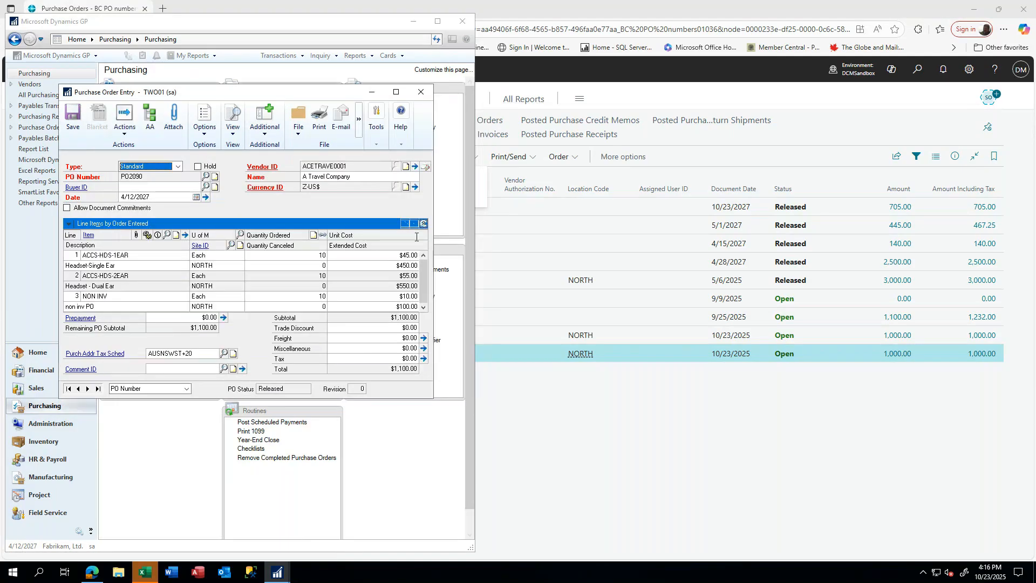
- Open order 106013 in Business Central and add a third line of type G/L Account
click(543, 261)
click(206, 355)
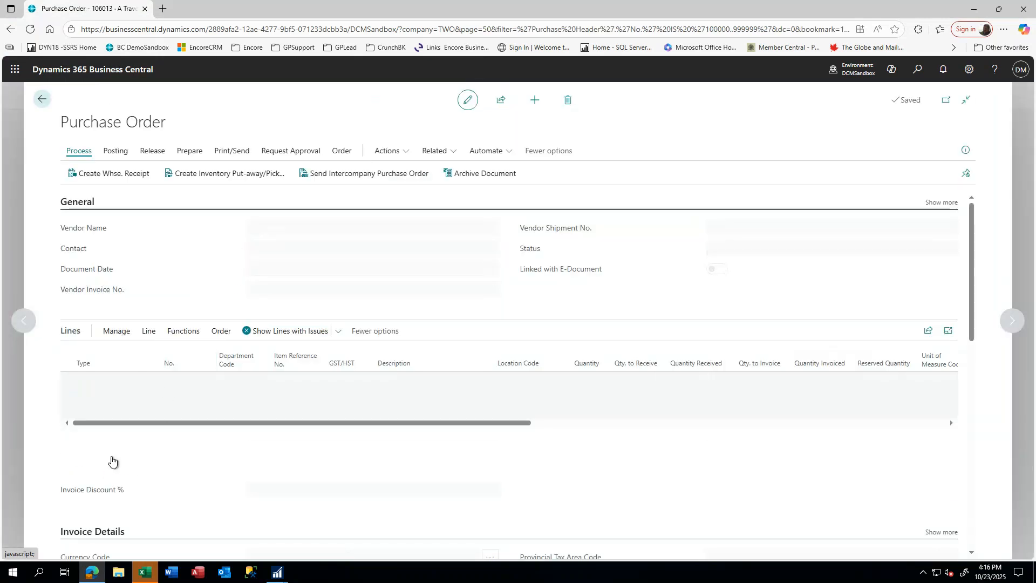
click(86, 412)
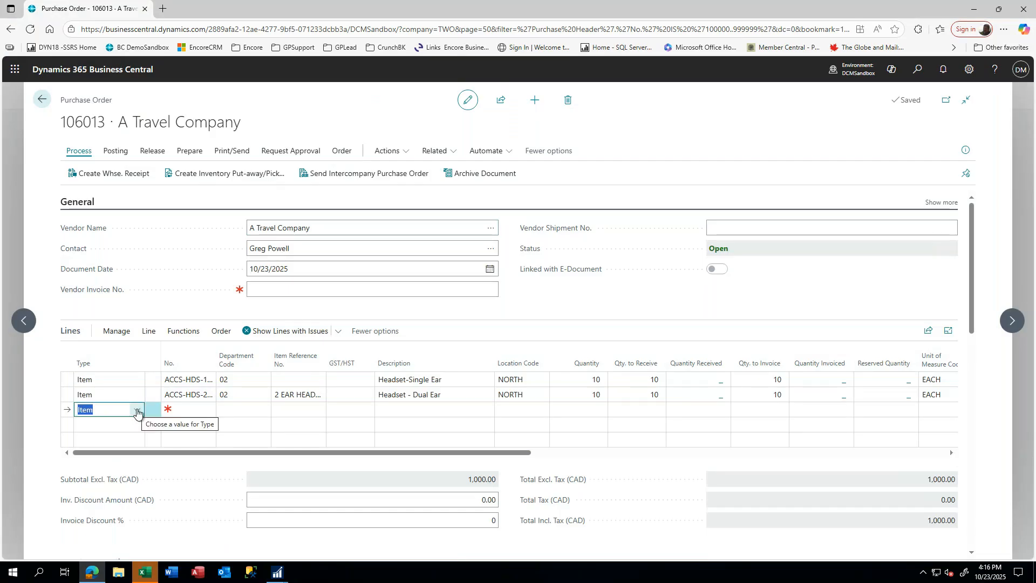
click(137, 413)
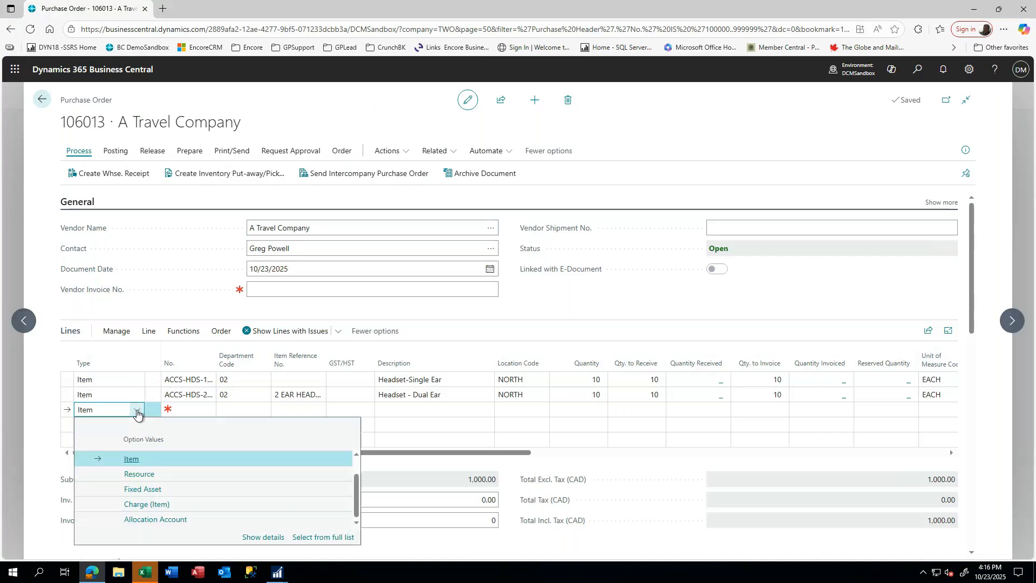
scroll(167, 470, up, 1)
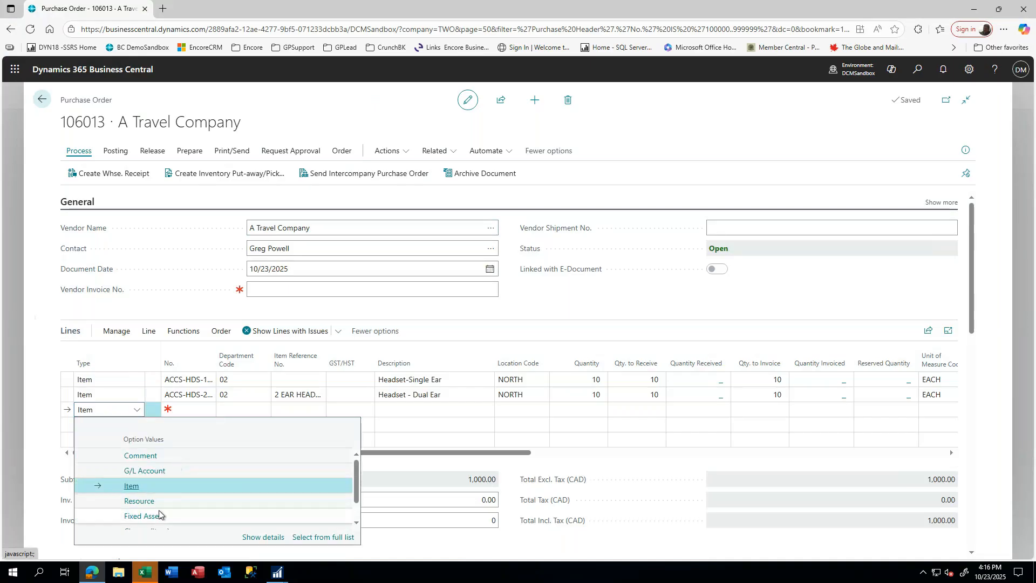
scroll(161, 517, down, 1)
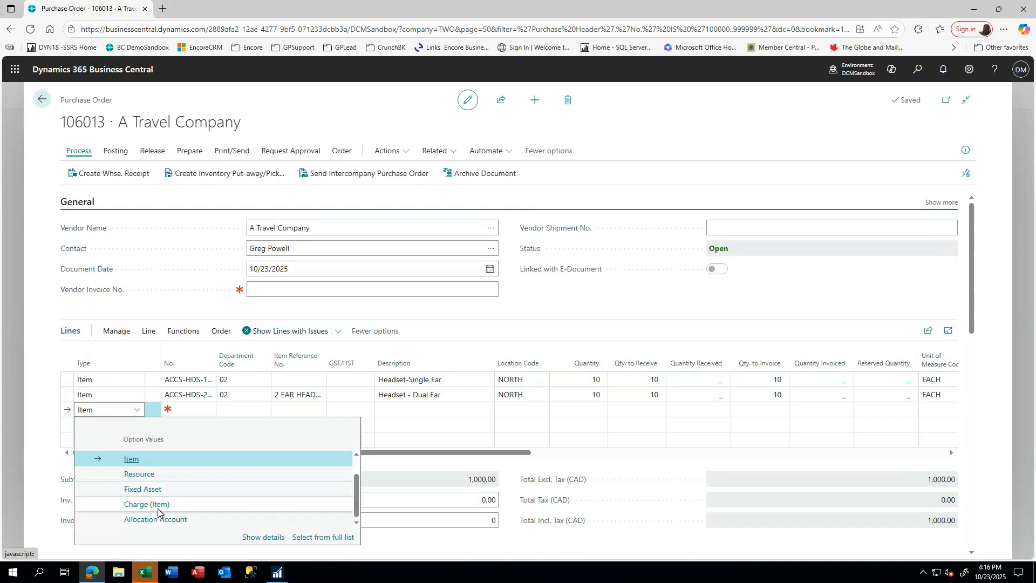
scroll(170, 515, up, 1)
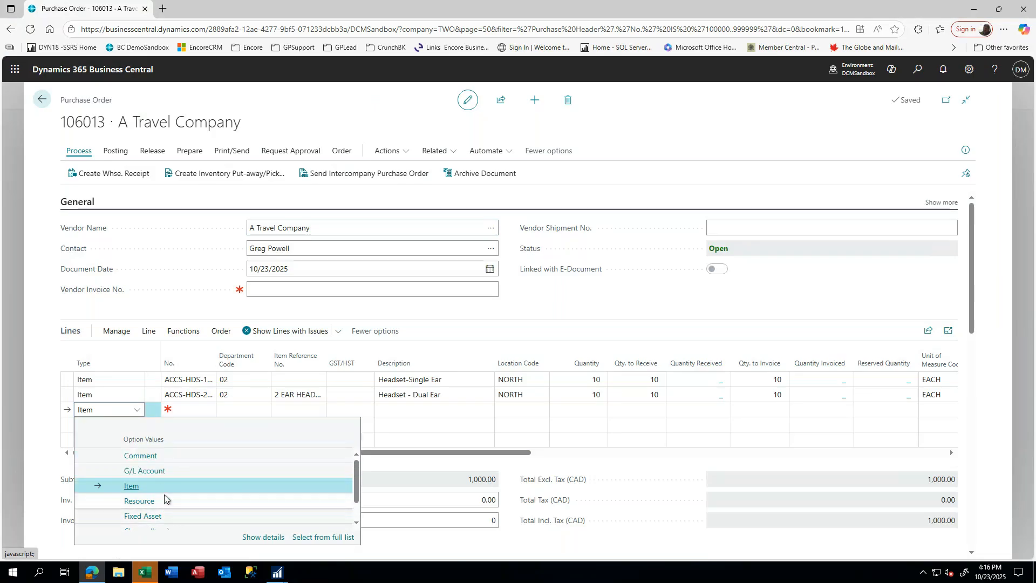
click(155, 472)
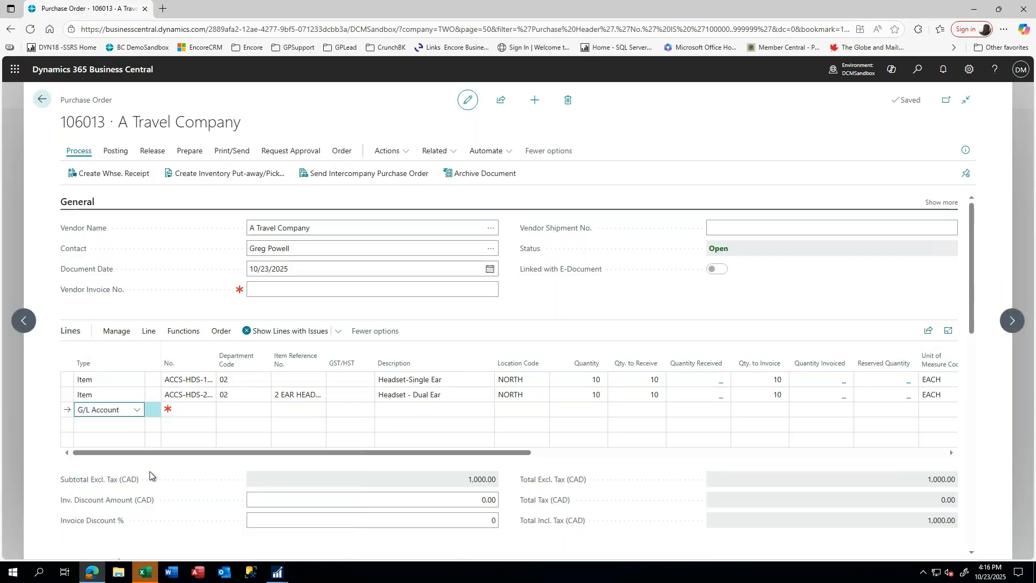
- Set the line's account to 6520 Travel - Administration with description 'non inventory item'
key(Tab)
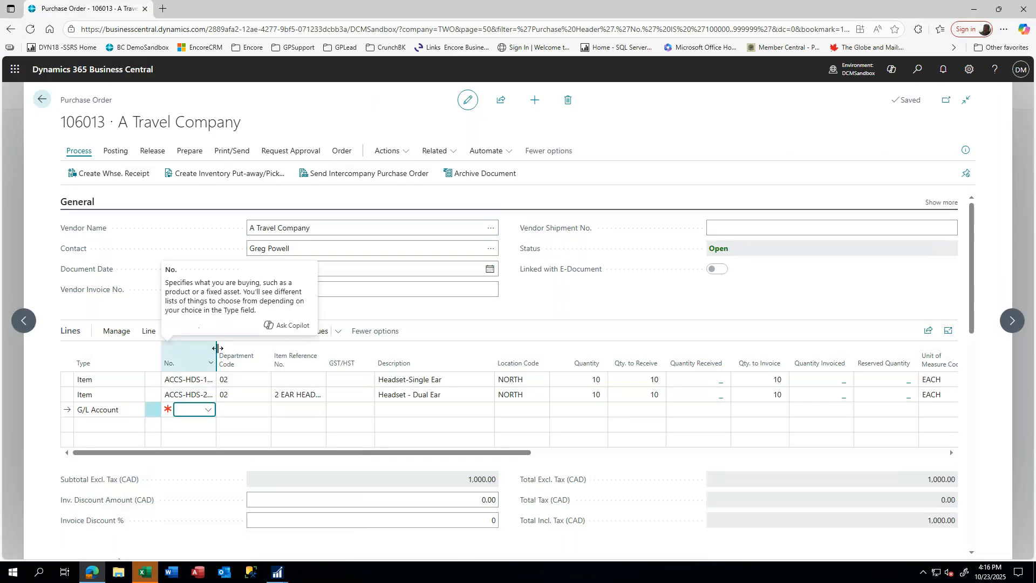
text(trav)
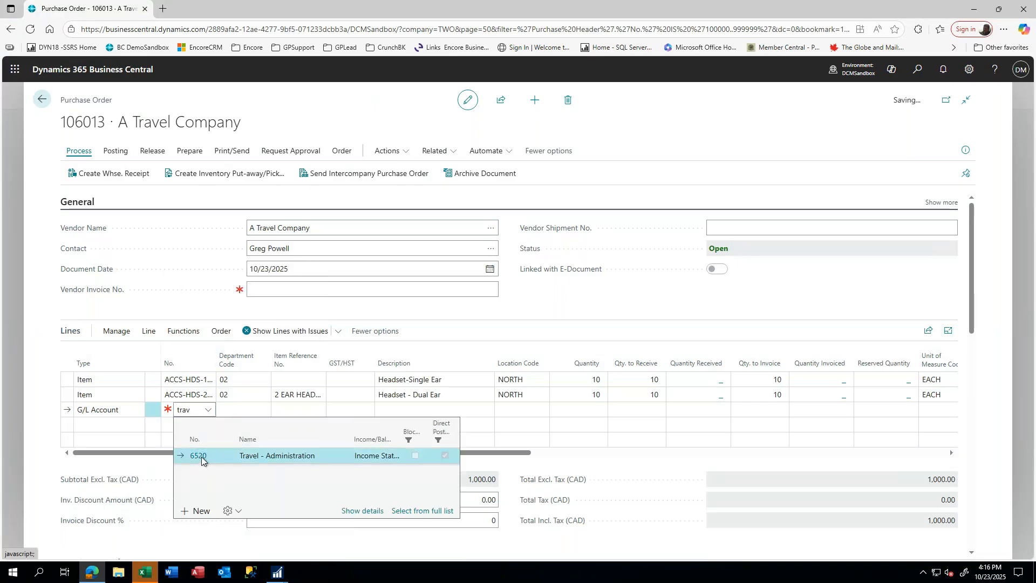
click(229, 458)
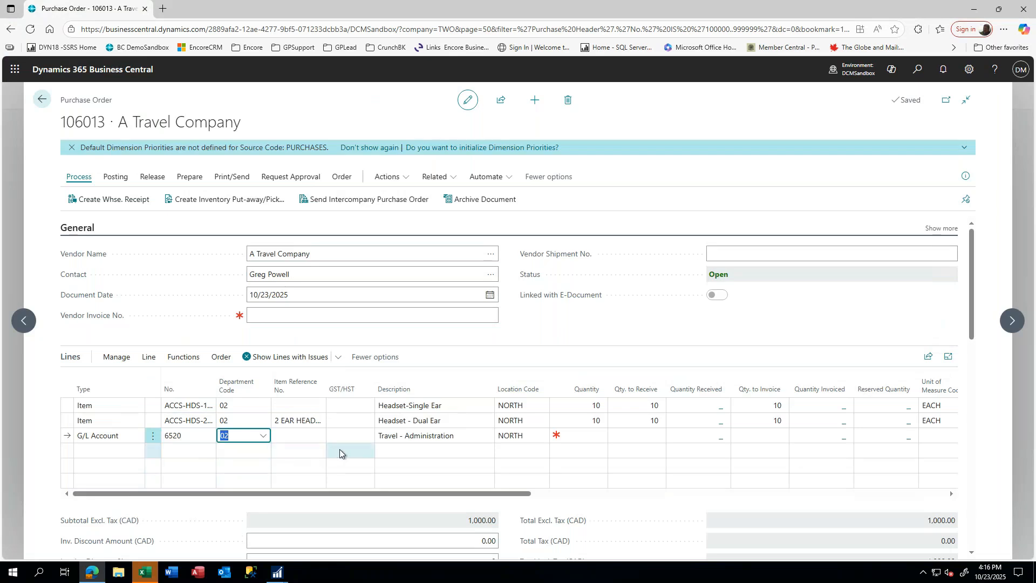
key(Tab)
key(Tab)
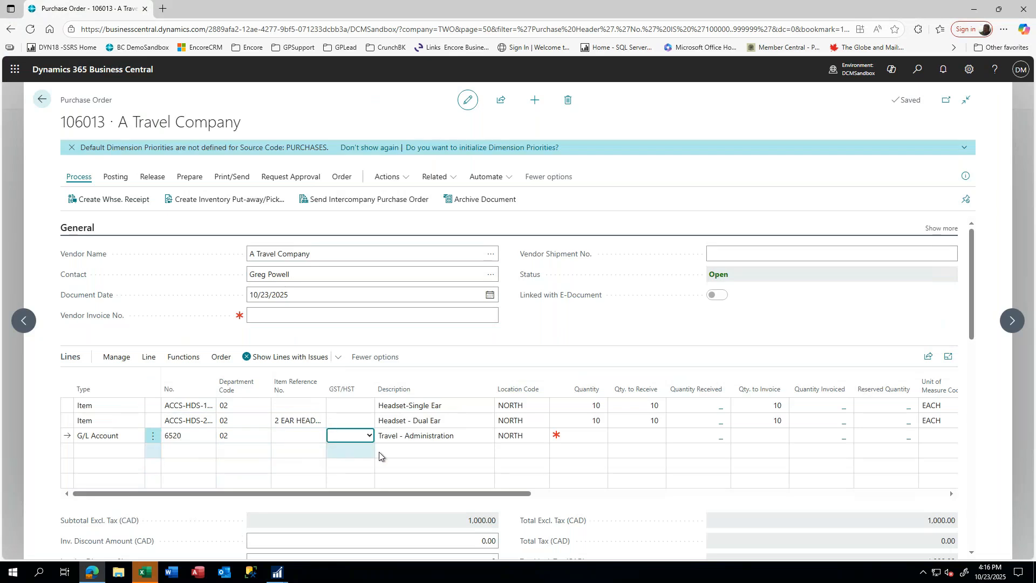
key(Tab)
text(C)
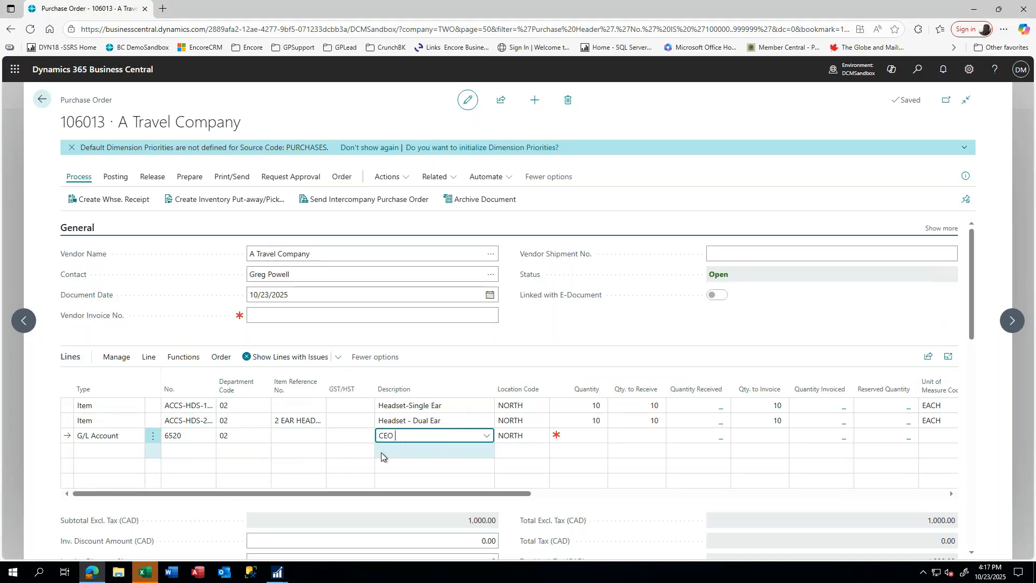
text(EO travewl)
text(ventory i)
text(tem)
key(Tab)
- Give the line quantity 10, direct unit cost 10.00 and tax group TAXABLE
key(Tab)
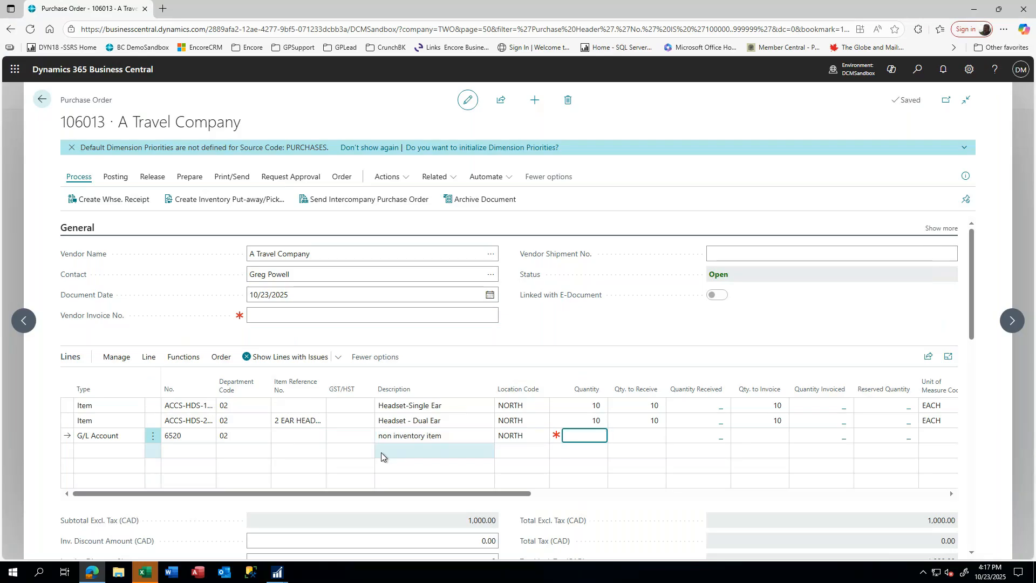
text(10)
key(Tab)
key(Tab)
key(Tab)
key(Tab)
key(Tab)
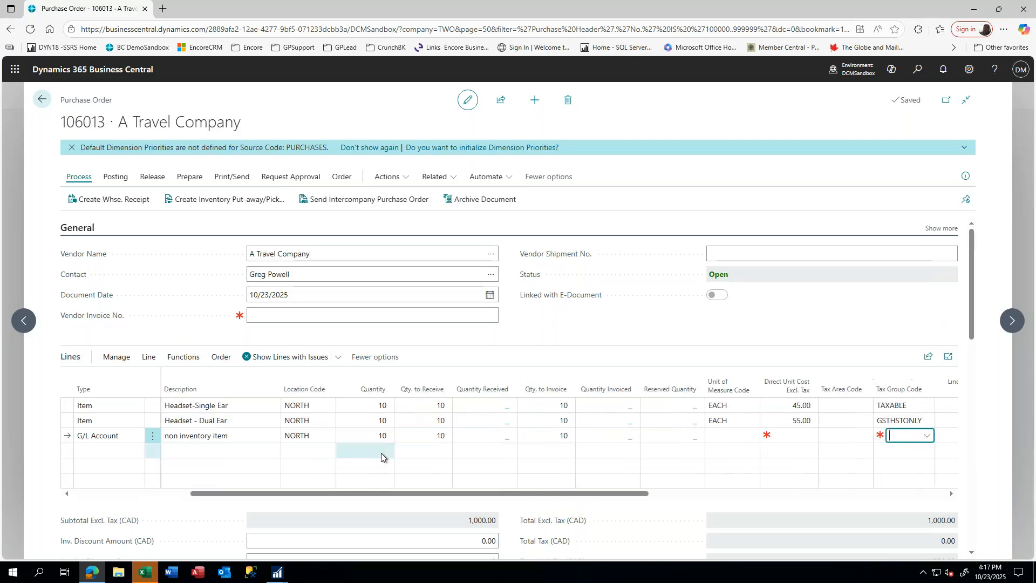
key(shift+Tab)
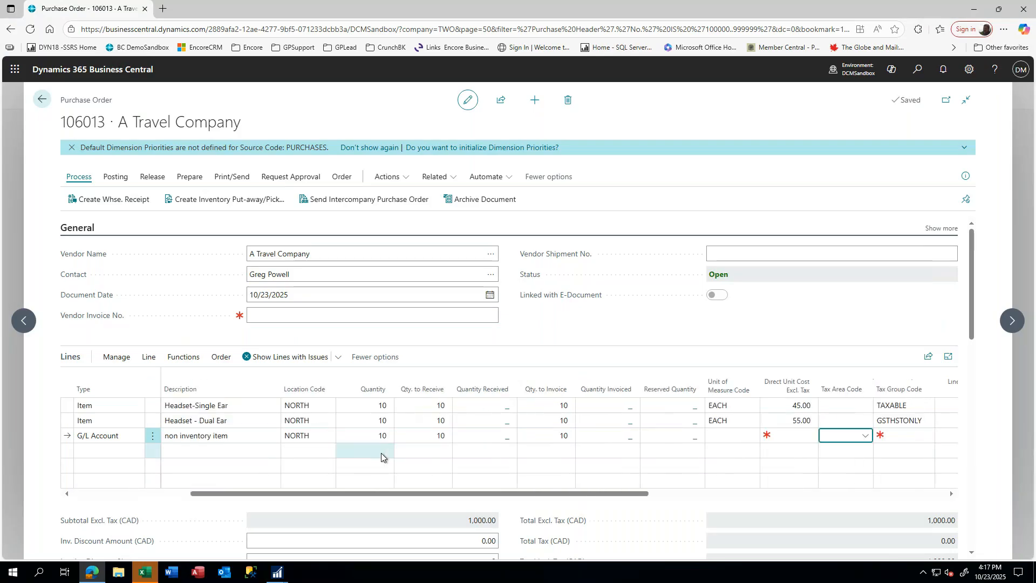
key(shift+Tab)
text(10)
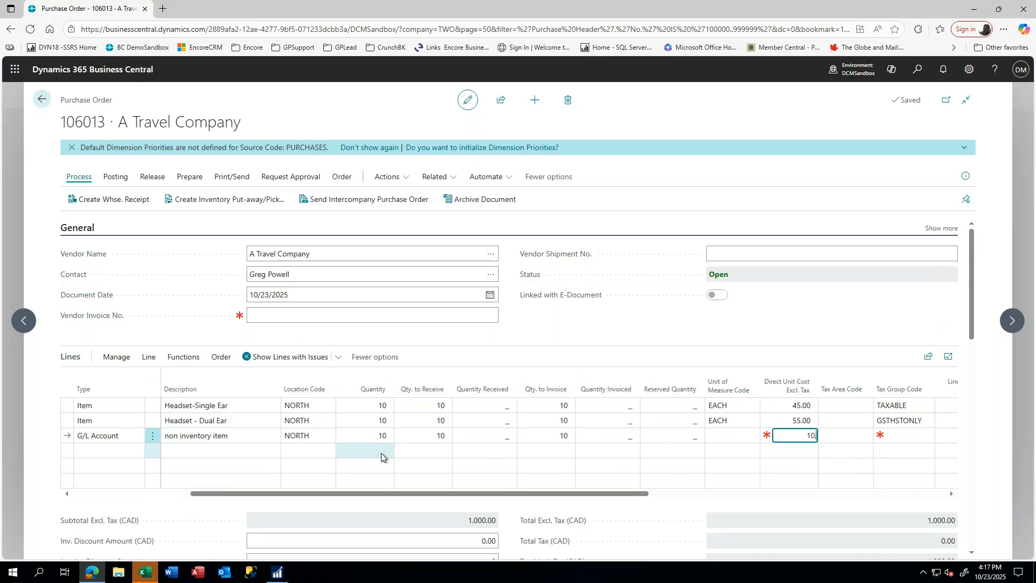
key(Tab)
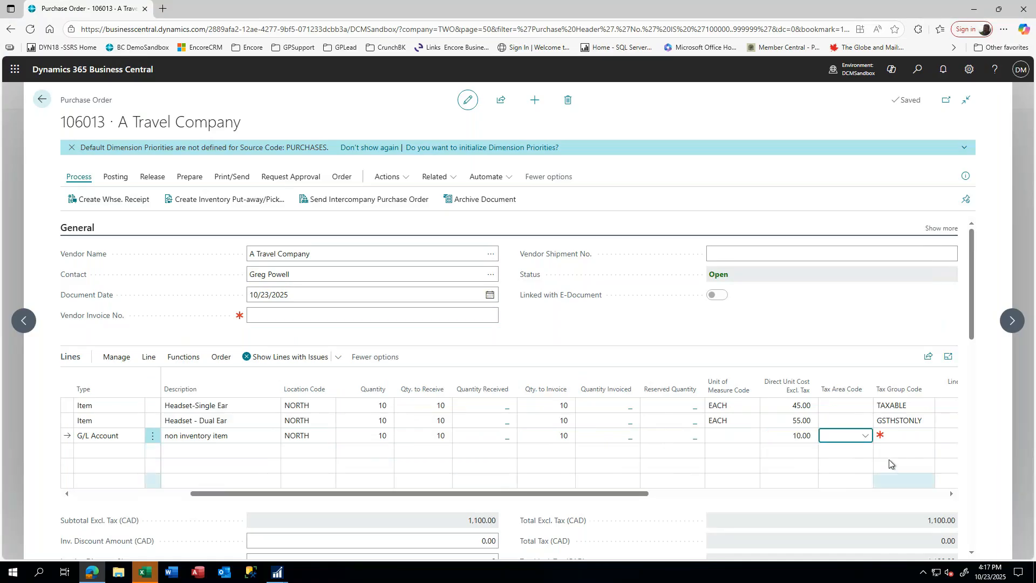
click(896, 435)
text(t)
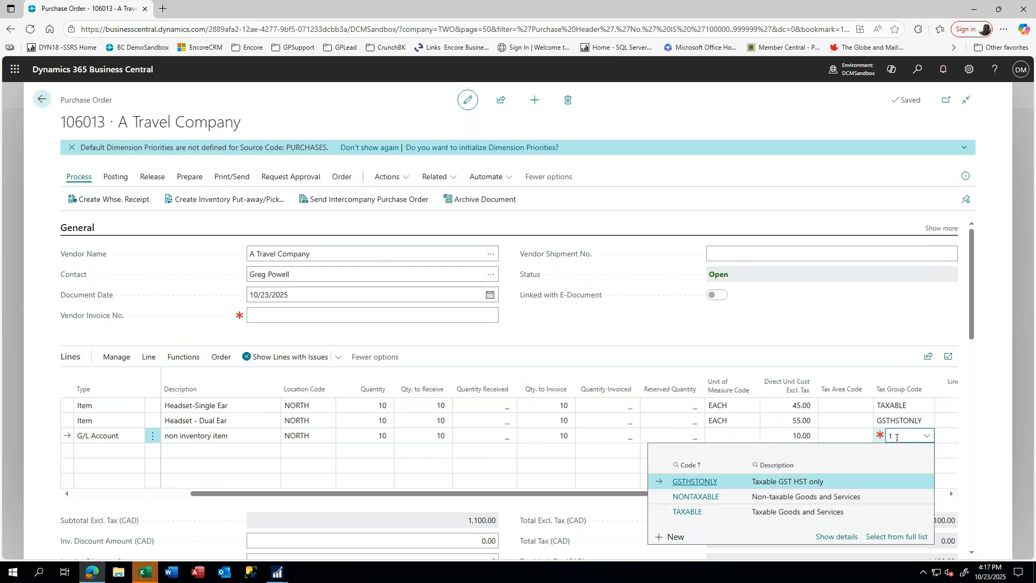
key(Down)
key(Down)
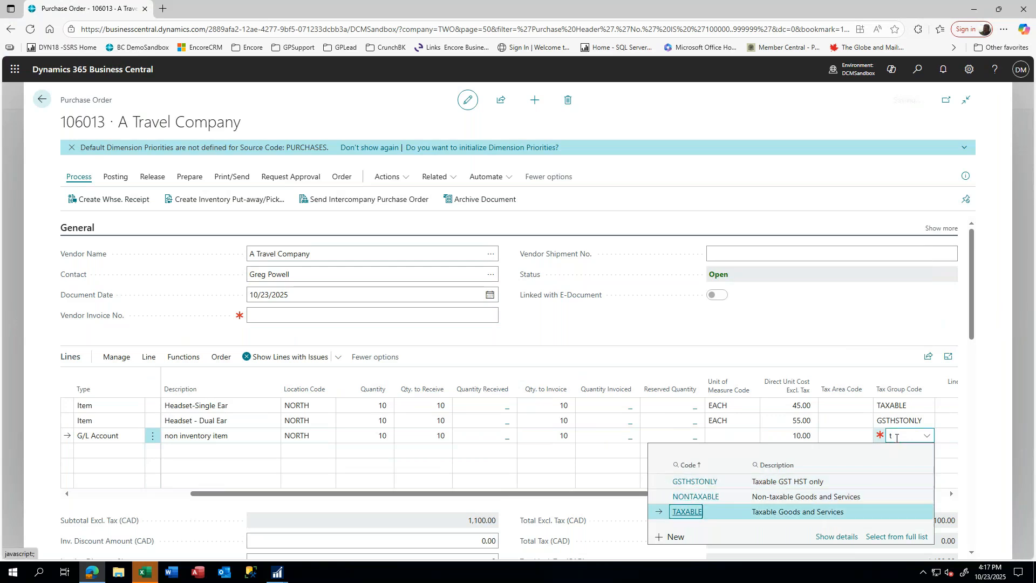
key(Tab)
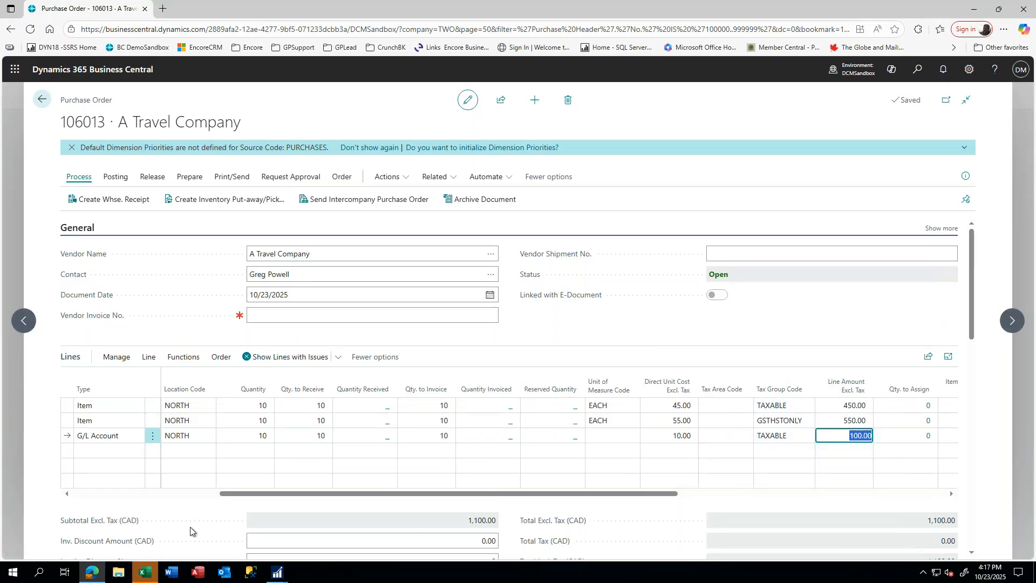
- Leave the order and release purchase order 106013 from the list, now totalling 1,100.00
click(98, 451)
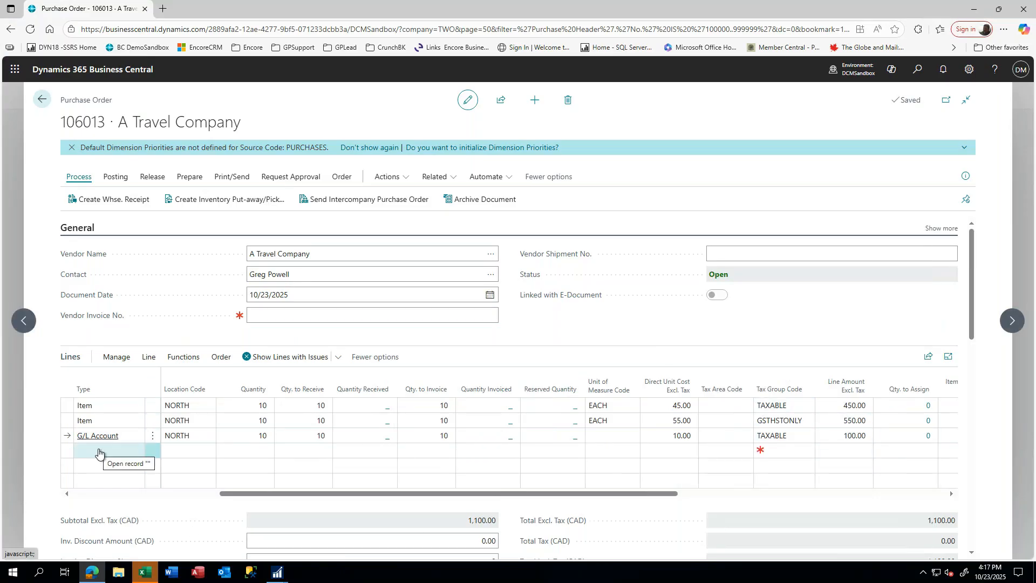
click(99, 449)
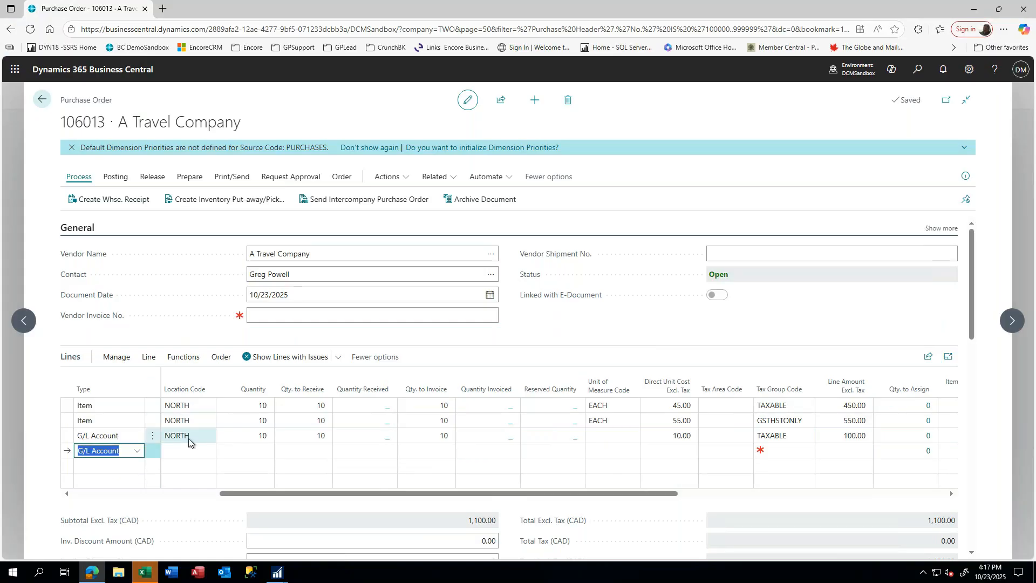
drag(266, 493, 118, 493)
click(209, 453)
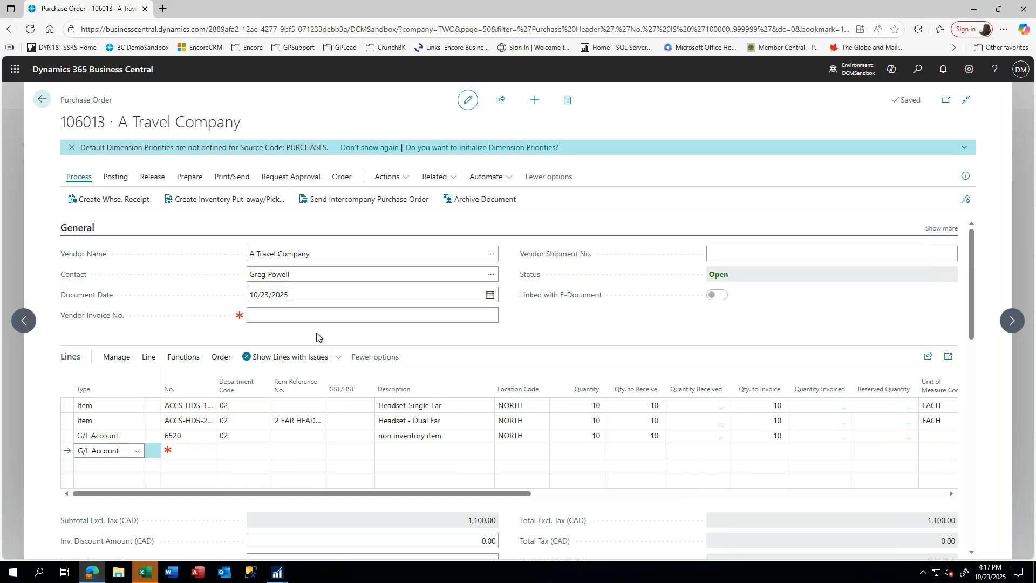
click(42, 101)
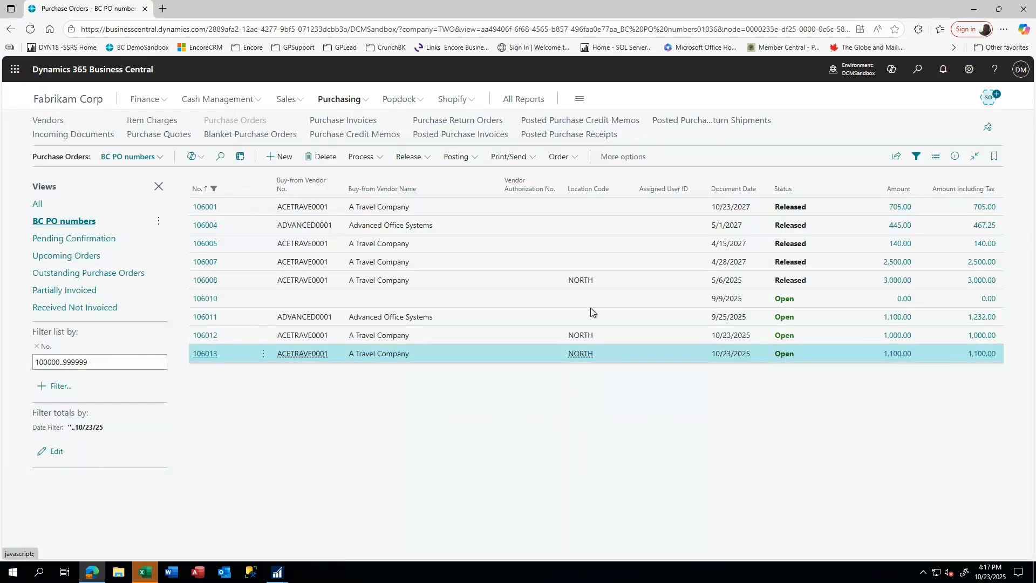
click(408, 156)
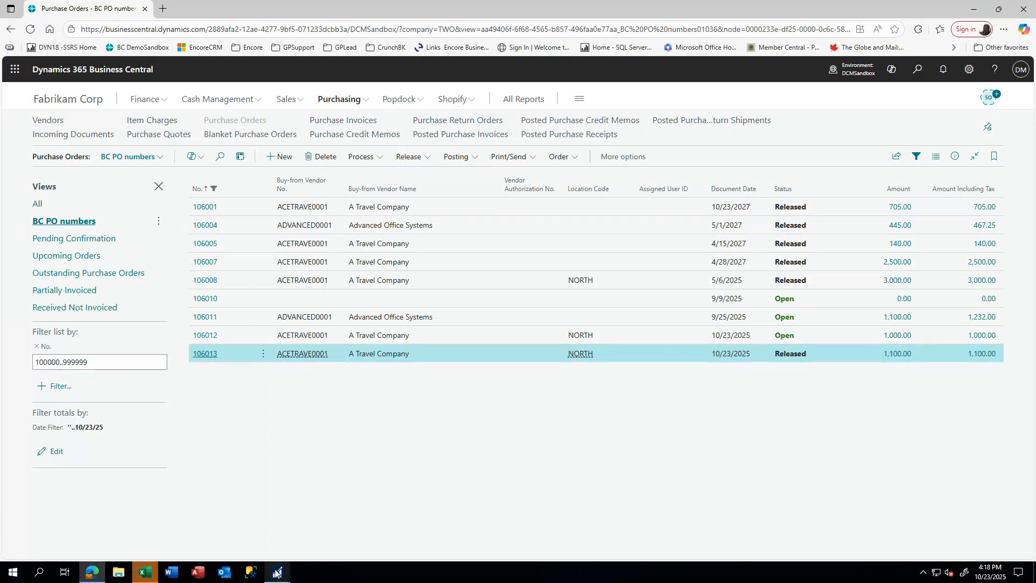
- Close GP's PO2090 Purchase Order Entry, saving the changes
mouse_move(276, 573)
click(310, 512)
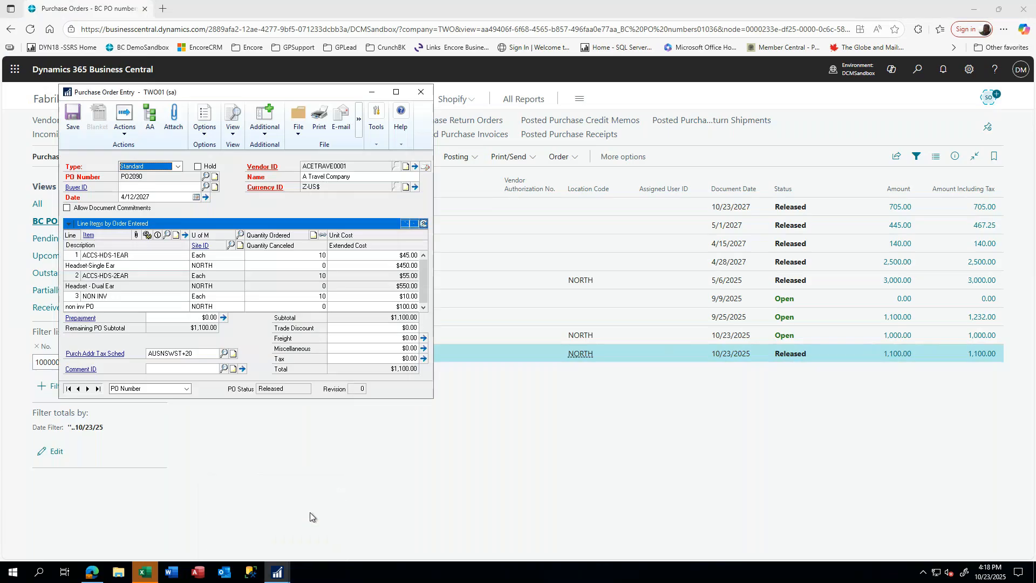
click(420, 93)
click(488, 318)
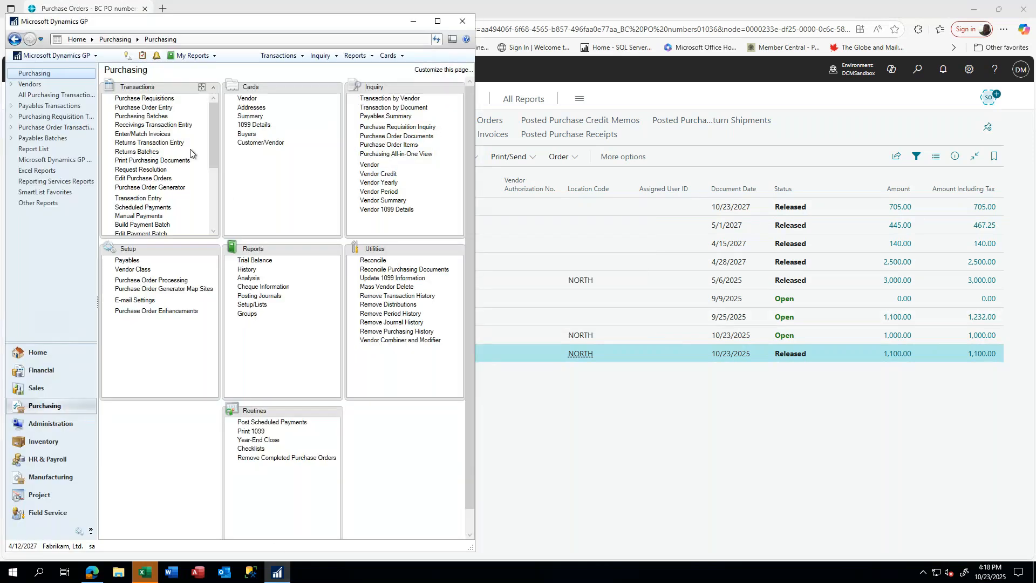
- Start a Shipment/Invoice receiving transaction for vendor A Travel Company
click(153, 125)
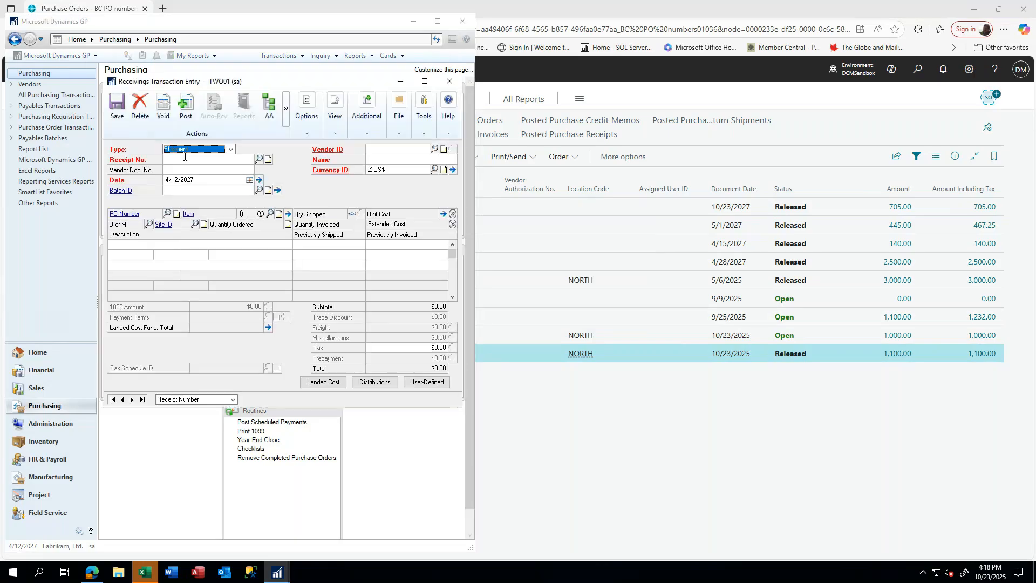
click(229, 149)
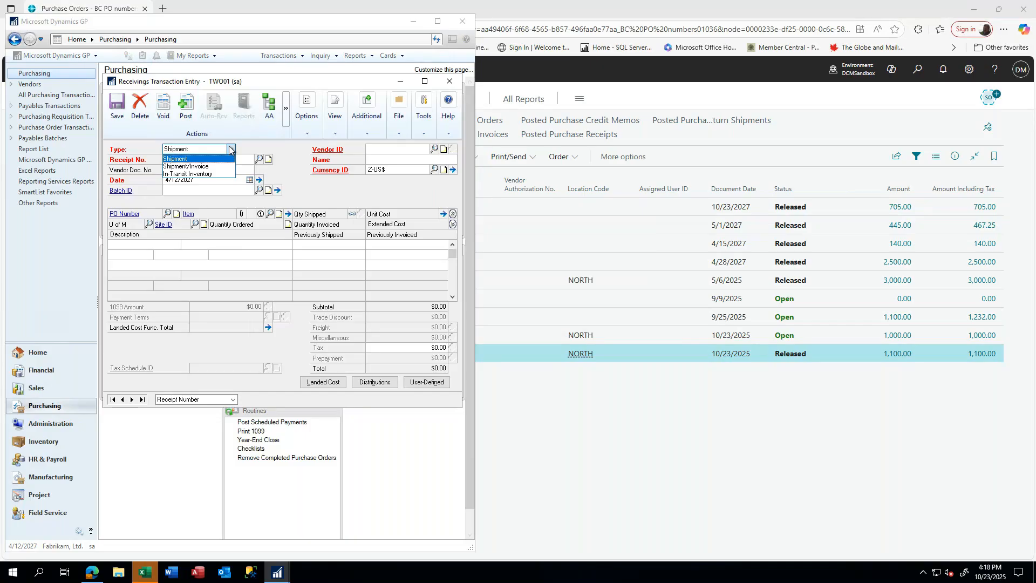
click(199, 167)
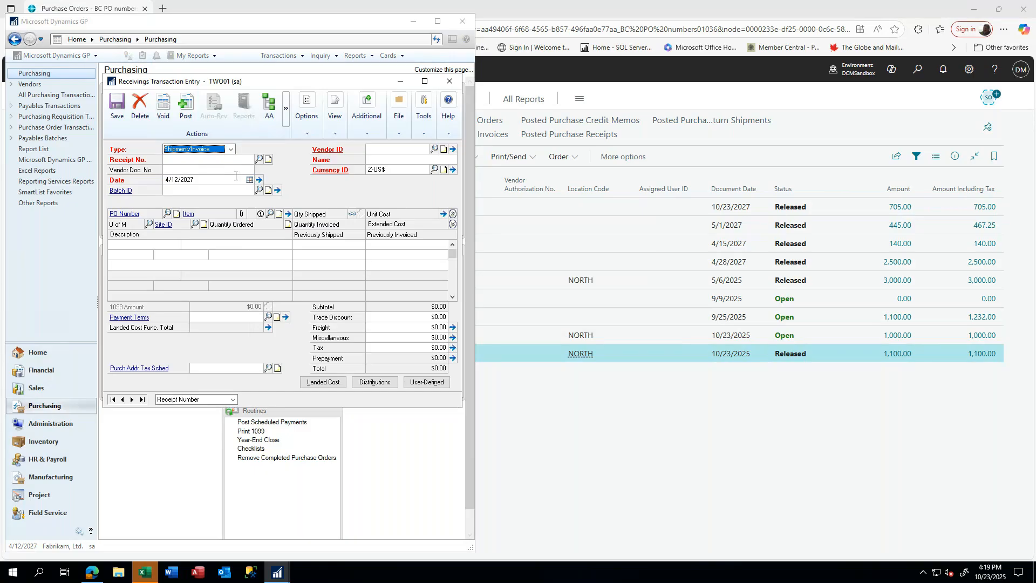
key(Tab)
click(378, 151)
text(ace)
click(382, 159)
key(Tab)
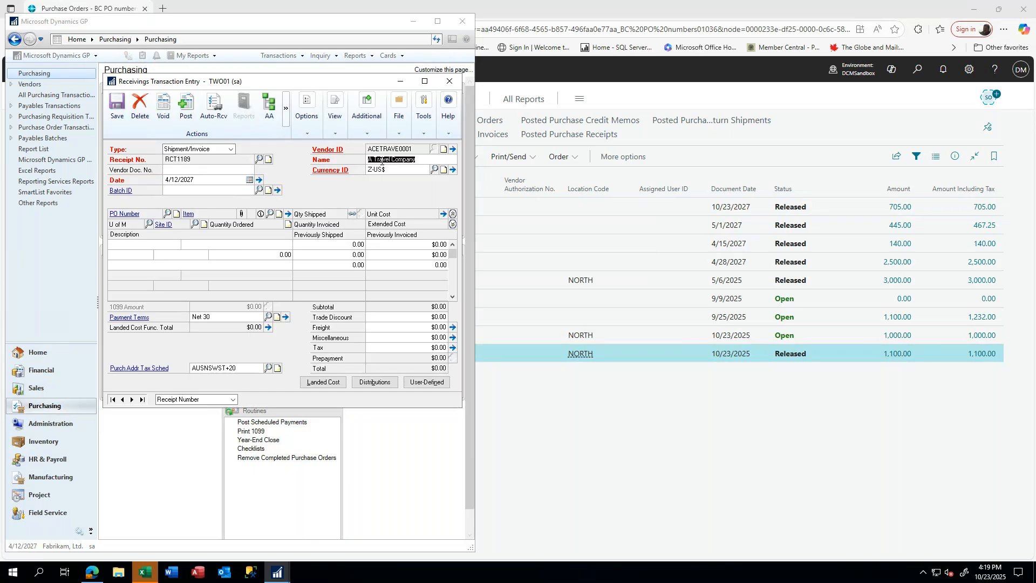
- Auto-receive PO2090's three lines (Headset-Single Ear, Headset - Dual Ear, non inventory) into the receipt
click(211, 109)
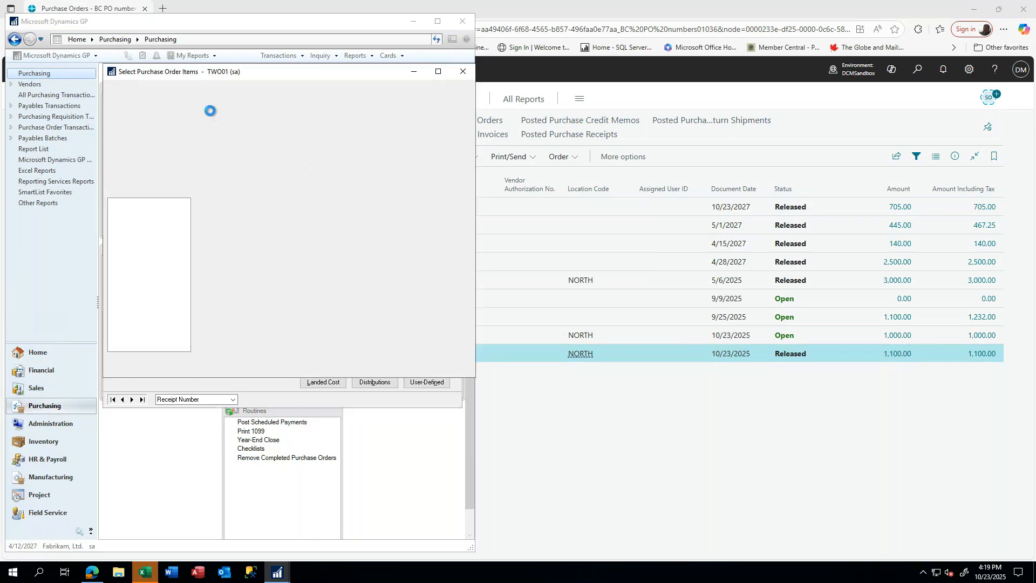
click(156, 290)
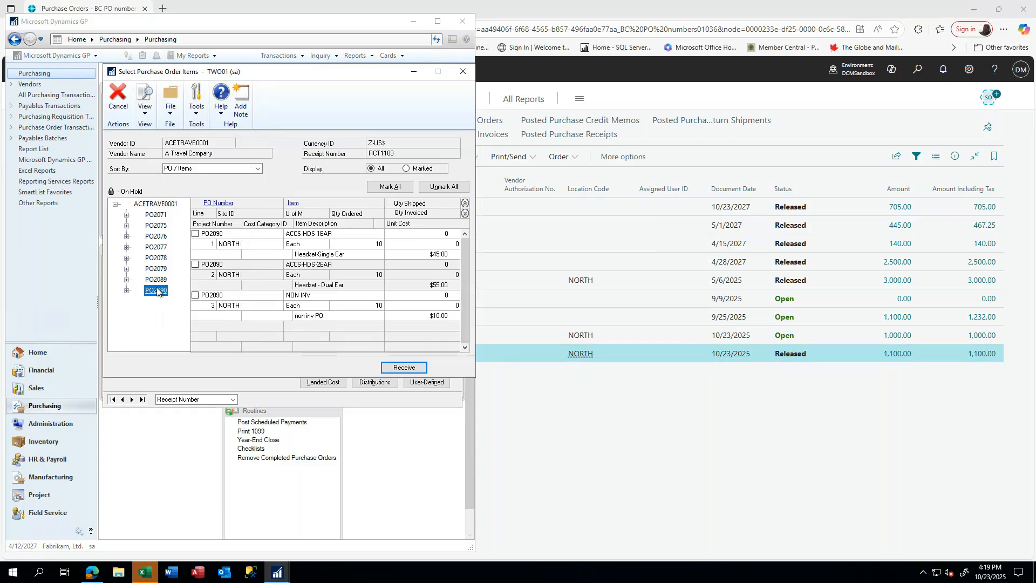
click(195, 234)
click(195, 264)
click(195, 295)
click(405, 367)
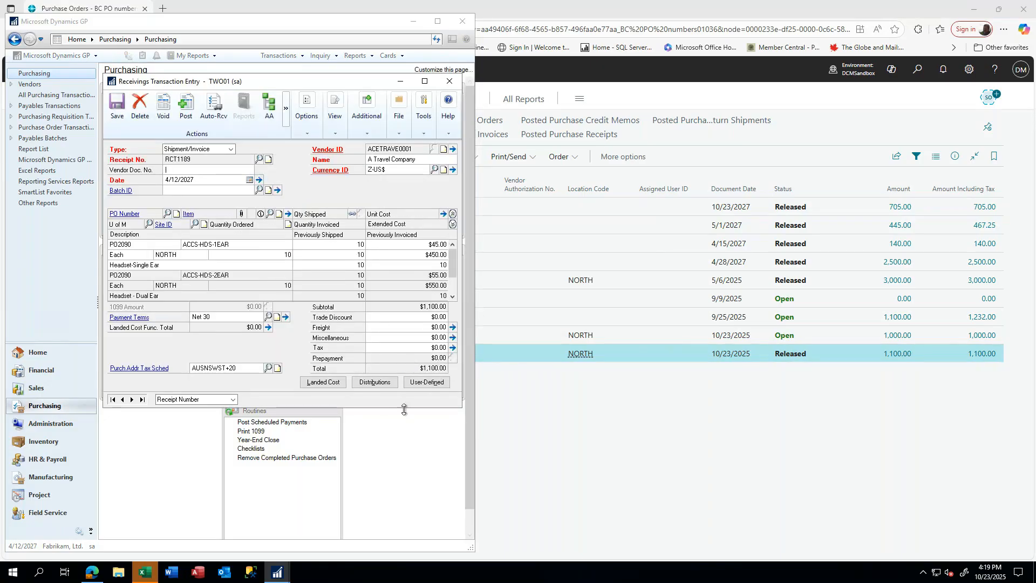
- Review the receipt's distributions, then change line 1's Headset-Single Ear unit cost to $50.00
click(377, 383)
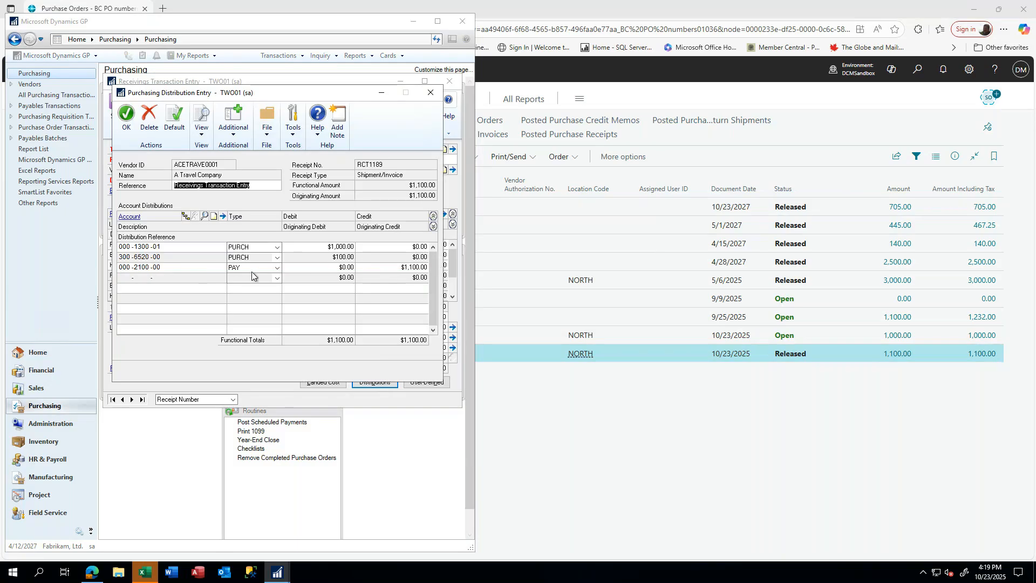
click(124, 119)
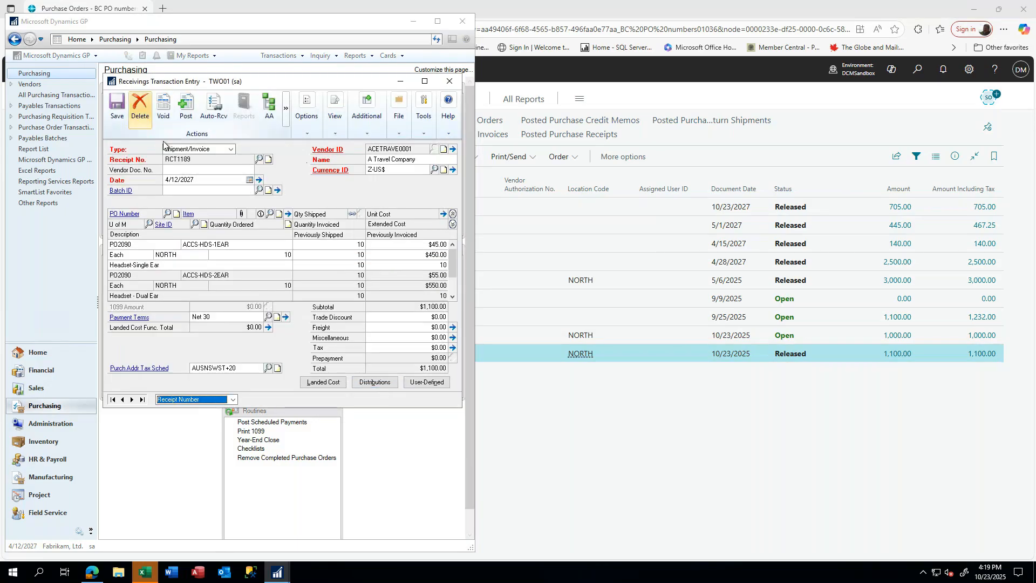
click(423, 245)
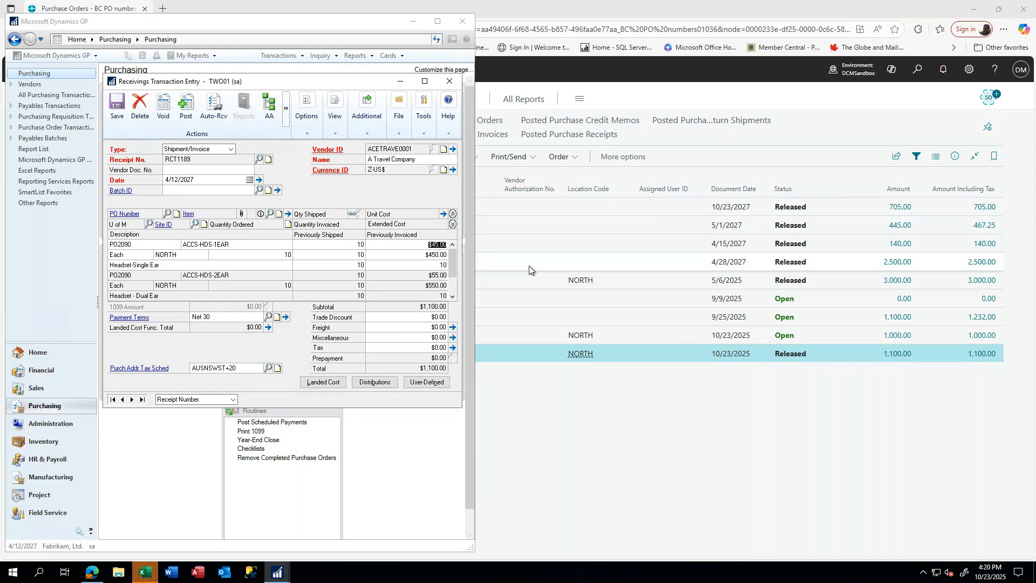
text(50)
click(455, 212)
key(Tab)
key(Tab)
key(Tab)
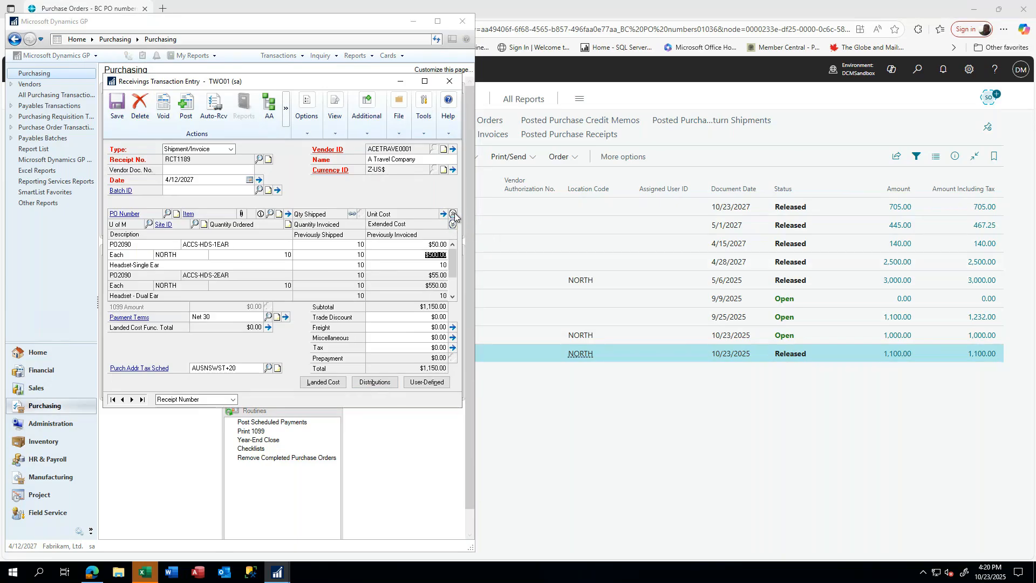
key(Tab)
key(Tab)
- Recheck the distributions at the $50.00 cost, then delete receipt RCT1189
click(374, 383)
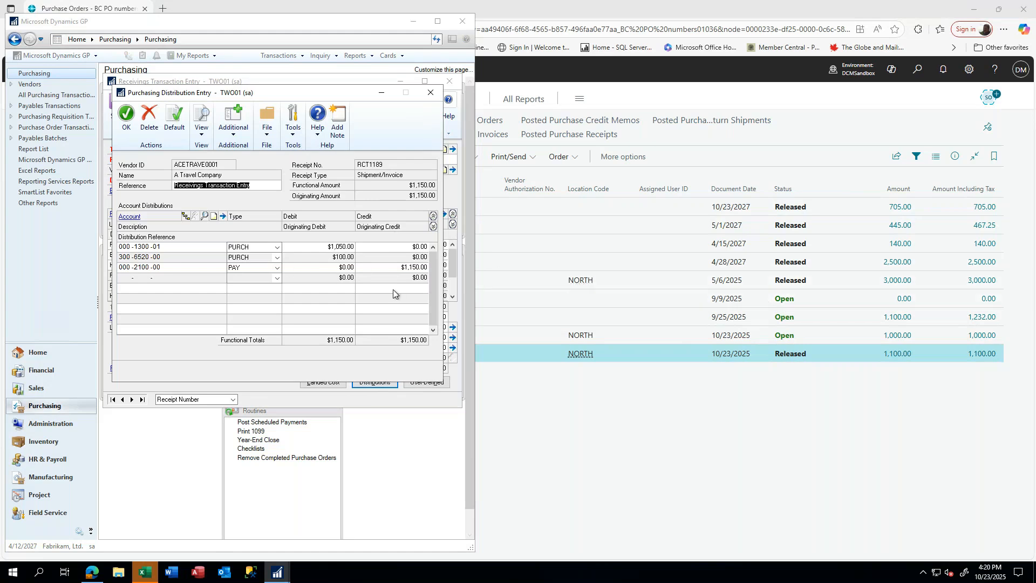
click(128, 117)
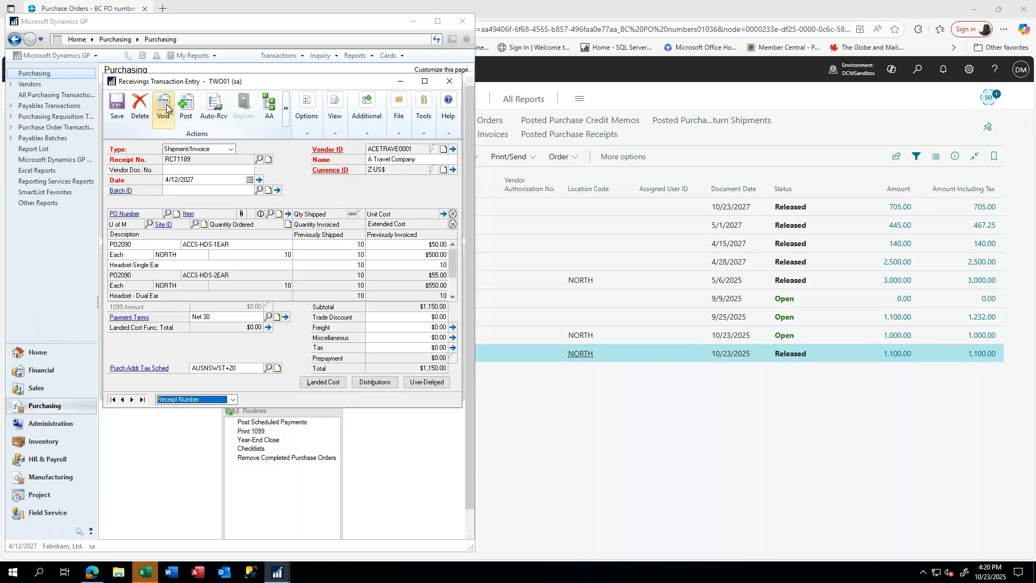
click(141, 102)
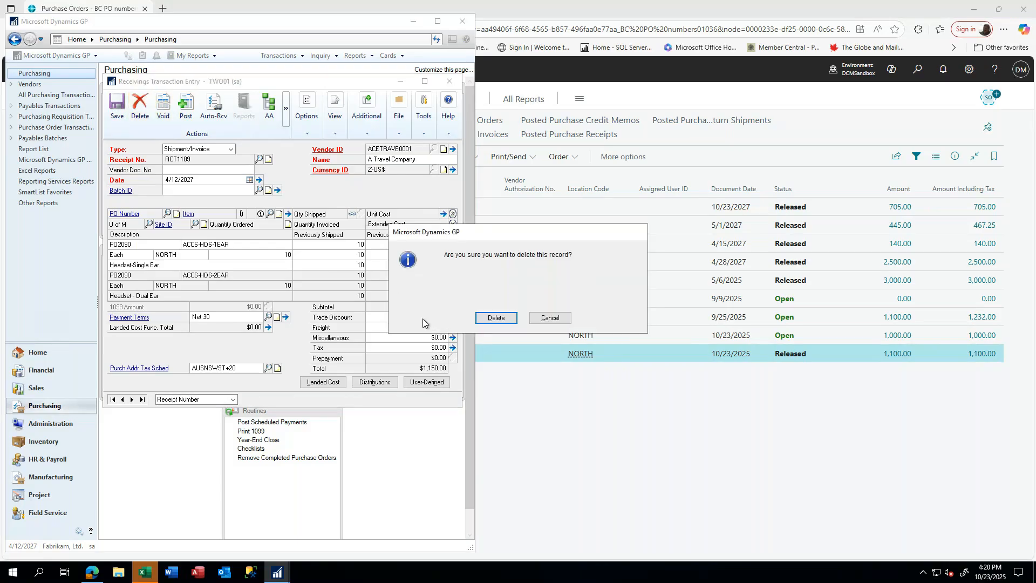
click(496, 318)
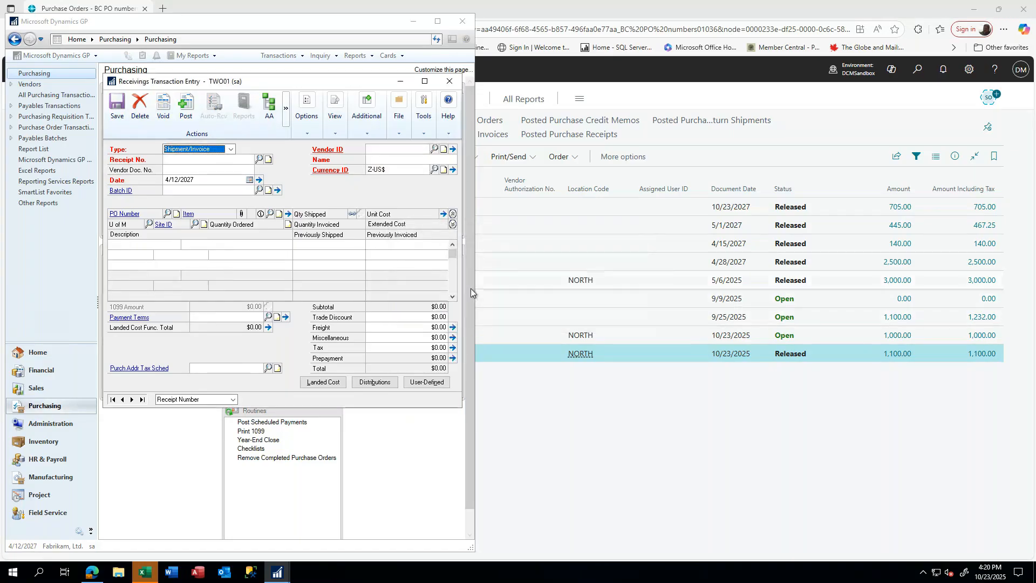
click(503, 300)
- Enter vendor invoice number 152525 on order 106013 and preview its posting entries
click(205, 354)
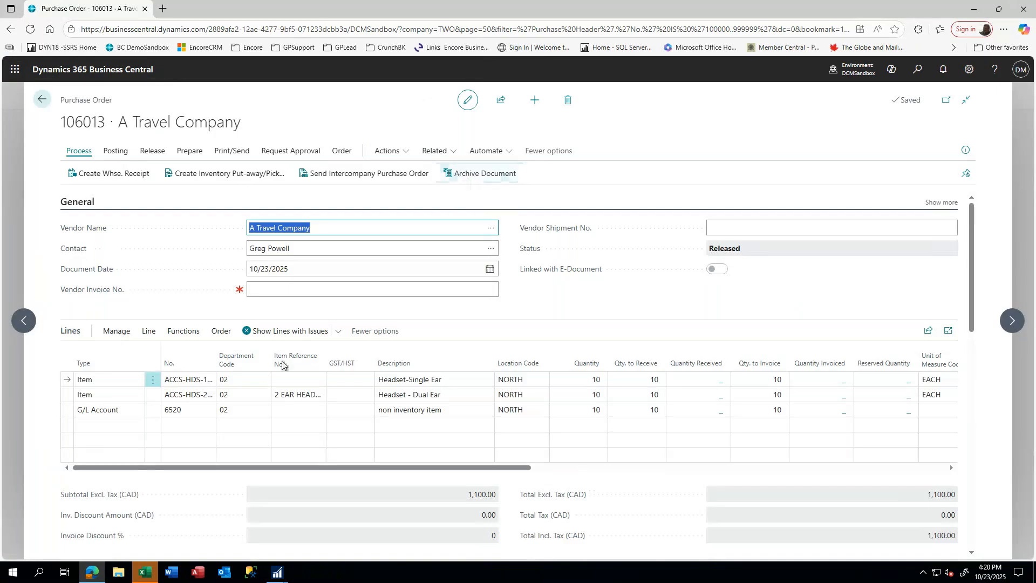
click(277, 292)
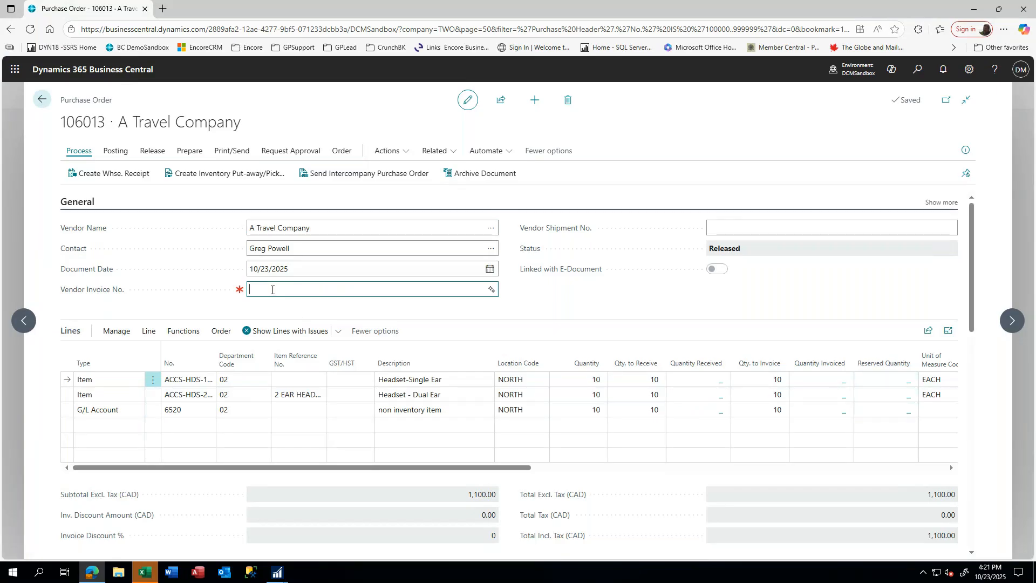
text(52525)
click(116, 155)
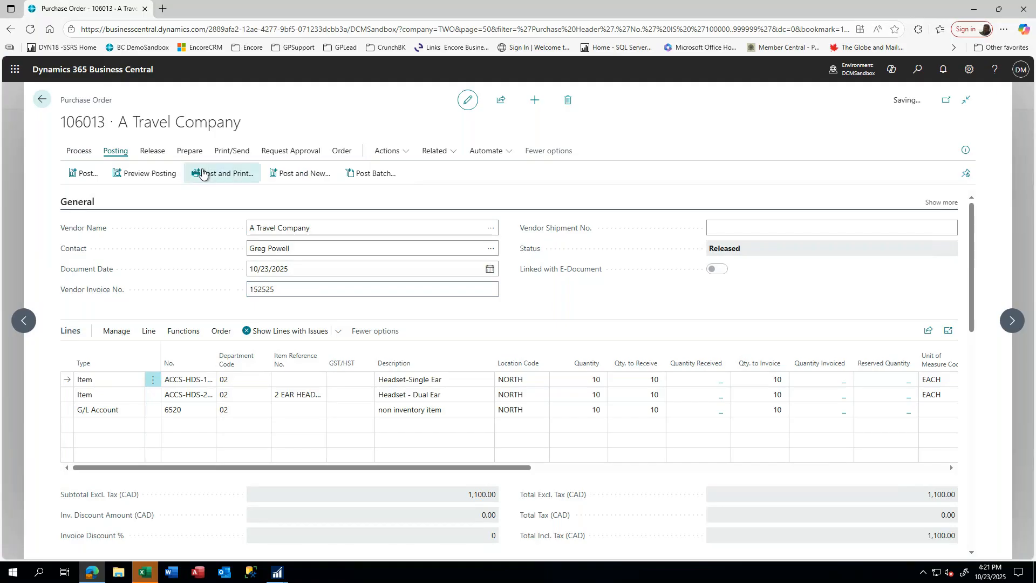
click(151, 173)
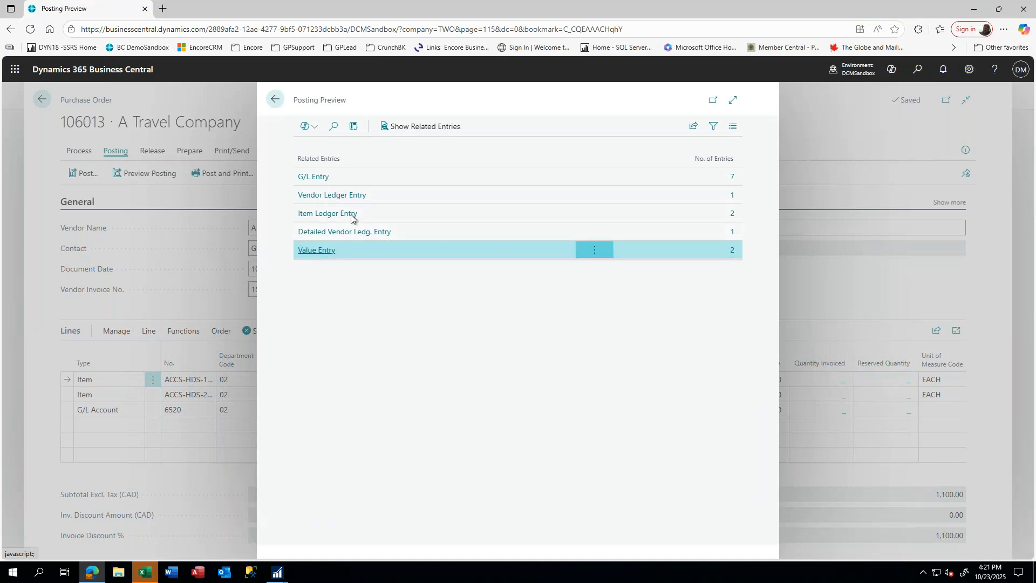
- Inspect the previewed G/L entries for account 1311, including the 1,000.00 line, then return to order 106013
click(311, 178)
click(311, 178)
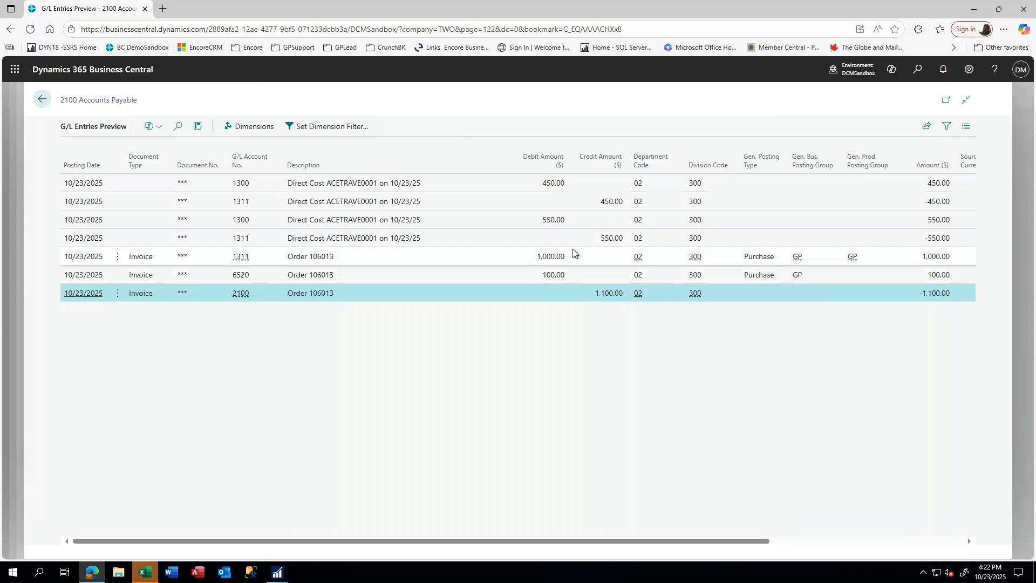
click(612, 205)
click(606, 240)
click(555, 260)
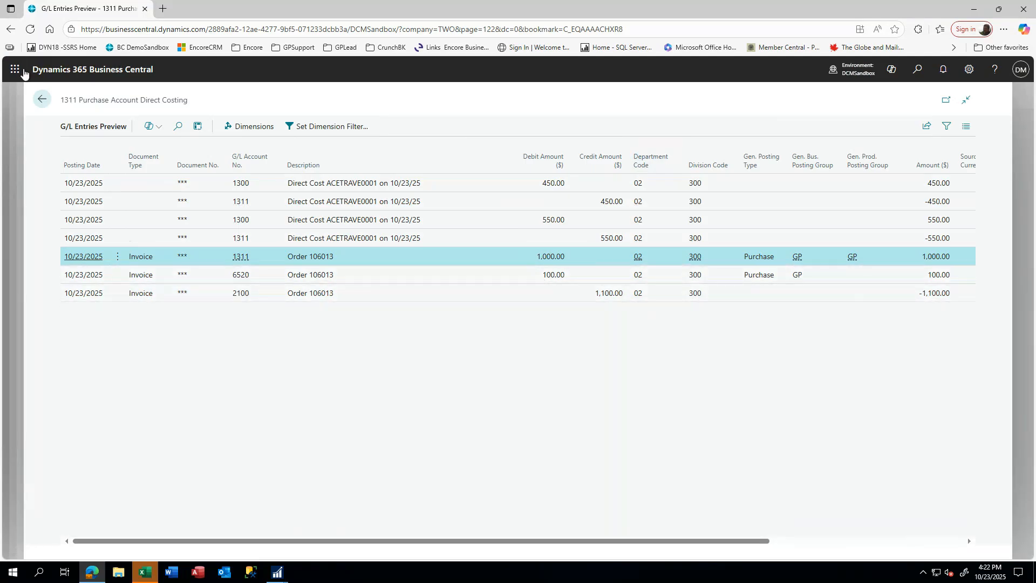
click(42, 100)
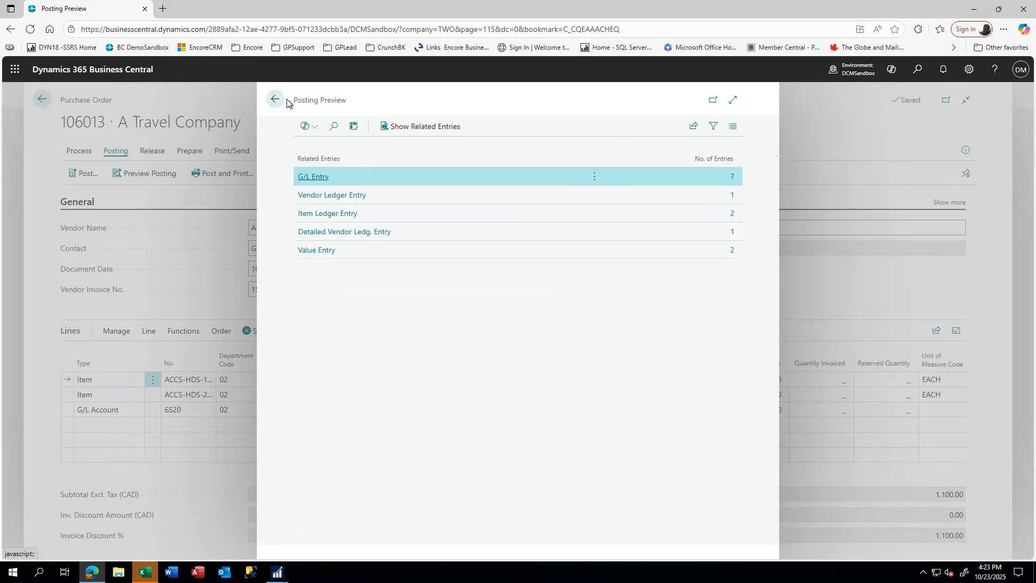
click(275, 100)
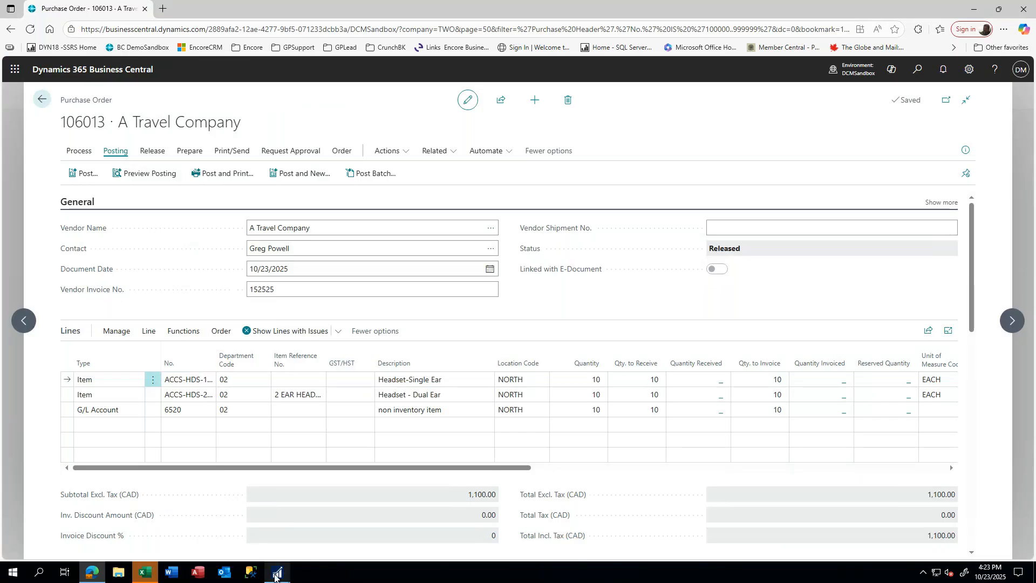
- Start shipment receipt RCT1189 in GP with A Travel Company as the vendor
mouse_move(279, 574)
click(296, 541)
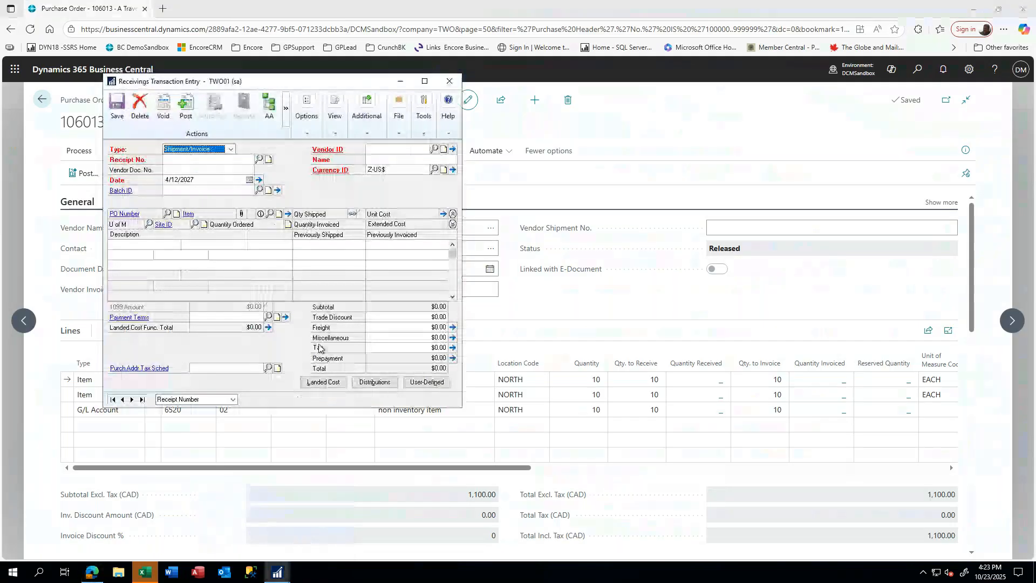
click(194, 150)
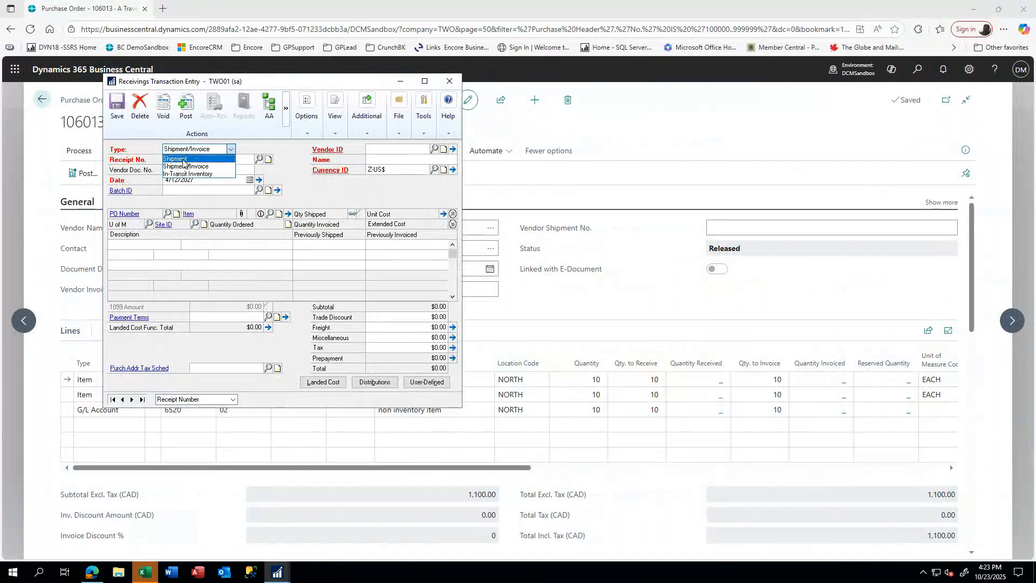
click(183, 159)
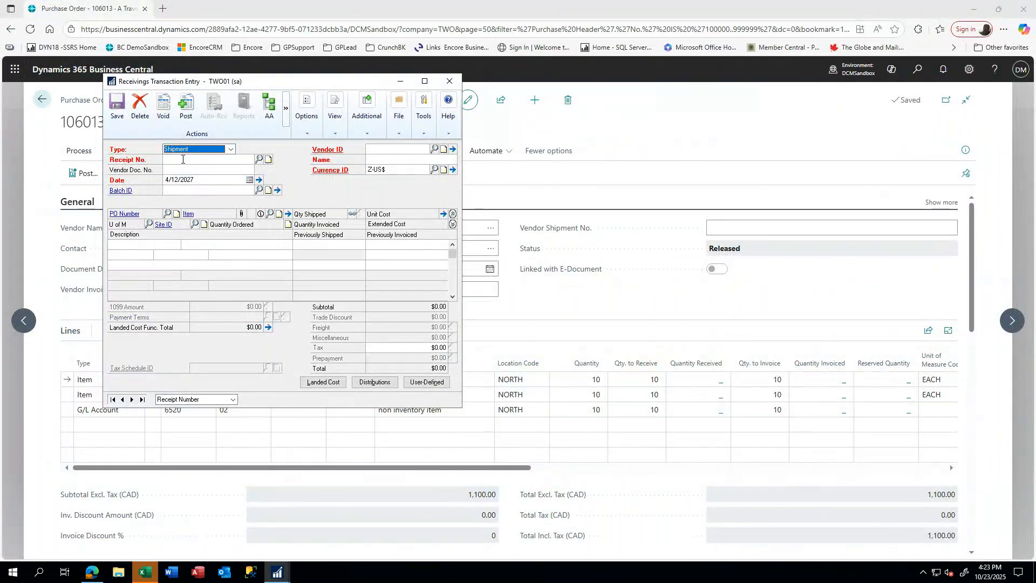
click(183, 160)
click(216, 190)
key(Tab)
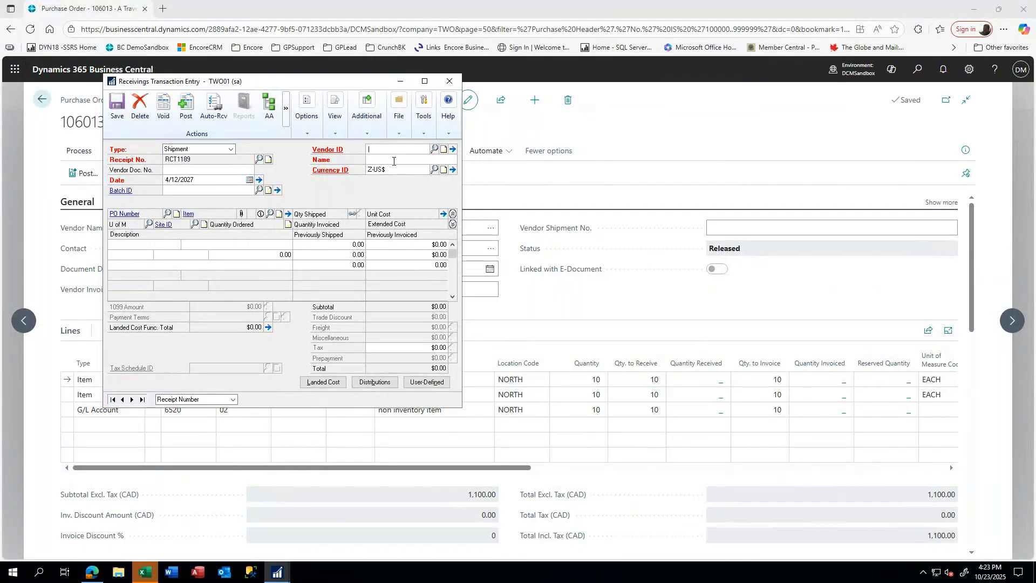
text(AC)
key(Tab)
- Auto-receive PO2090's lines with quantities 6, 4 and 7
click(211, 99)
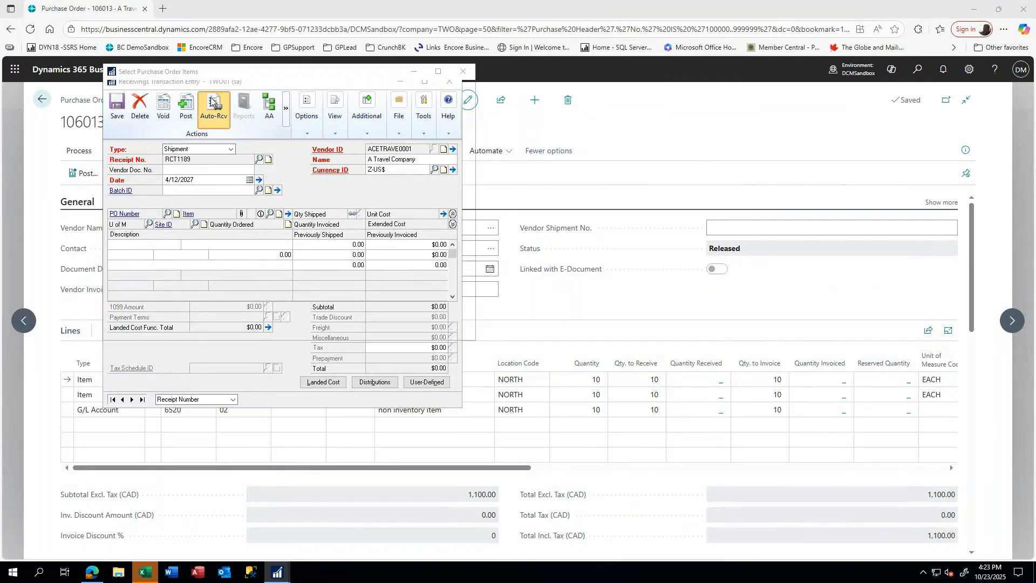
click(155, 292)
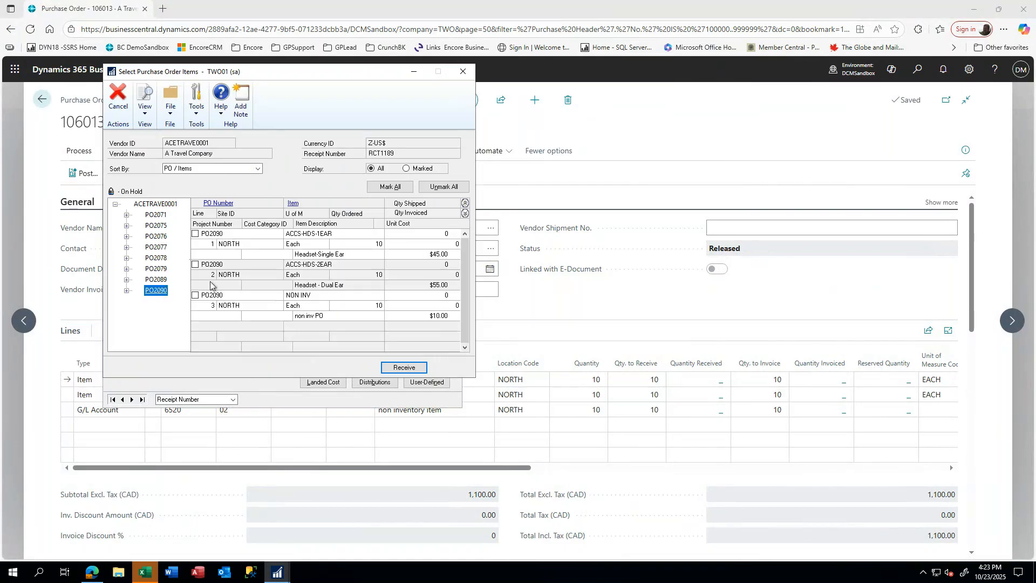
click(445, 234)
text(6)
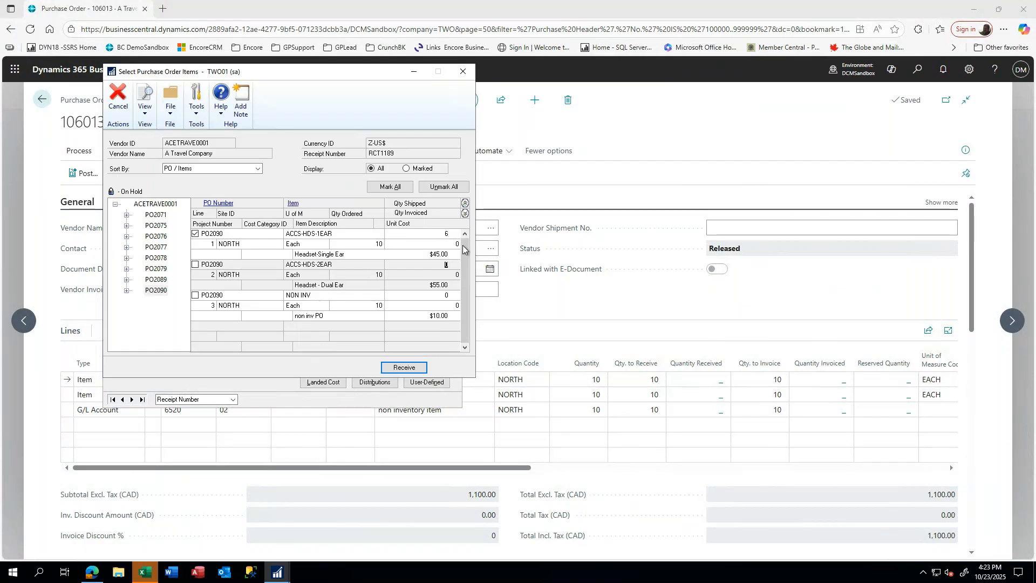
key(Tab)
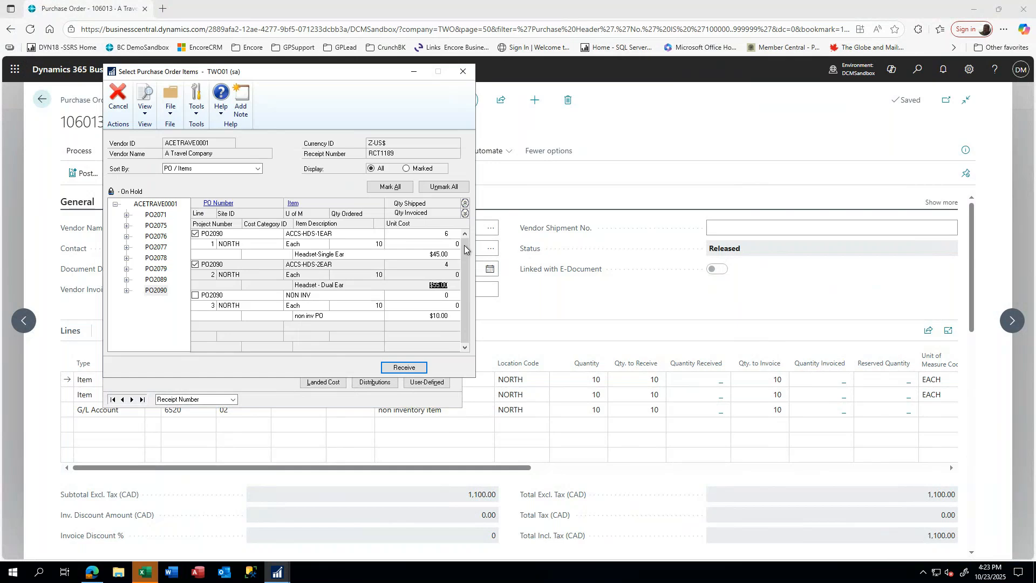
key(Tab)
key(Tab)
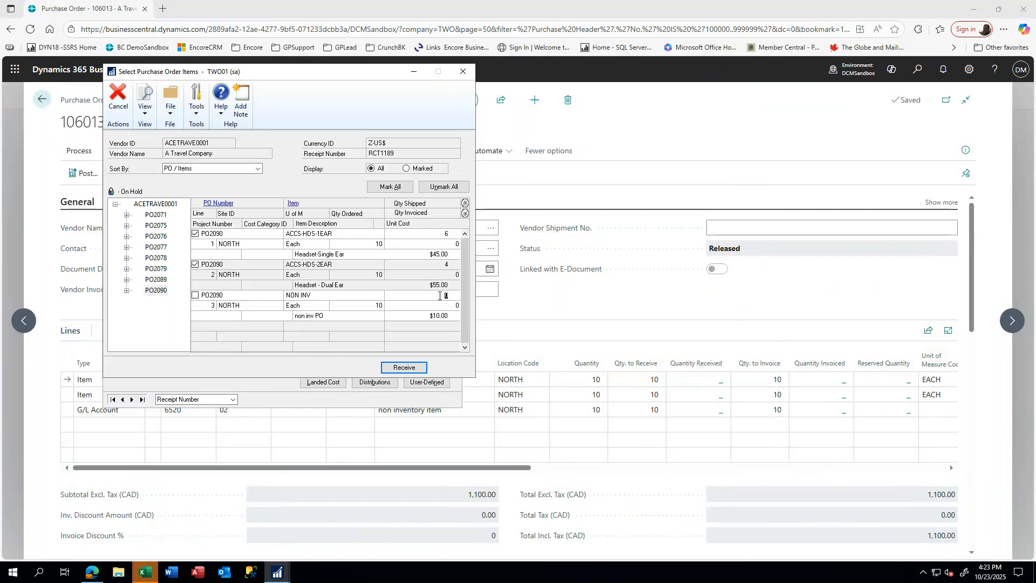
text(7)
key(Tab)
click(405, 367)
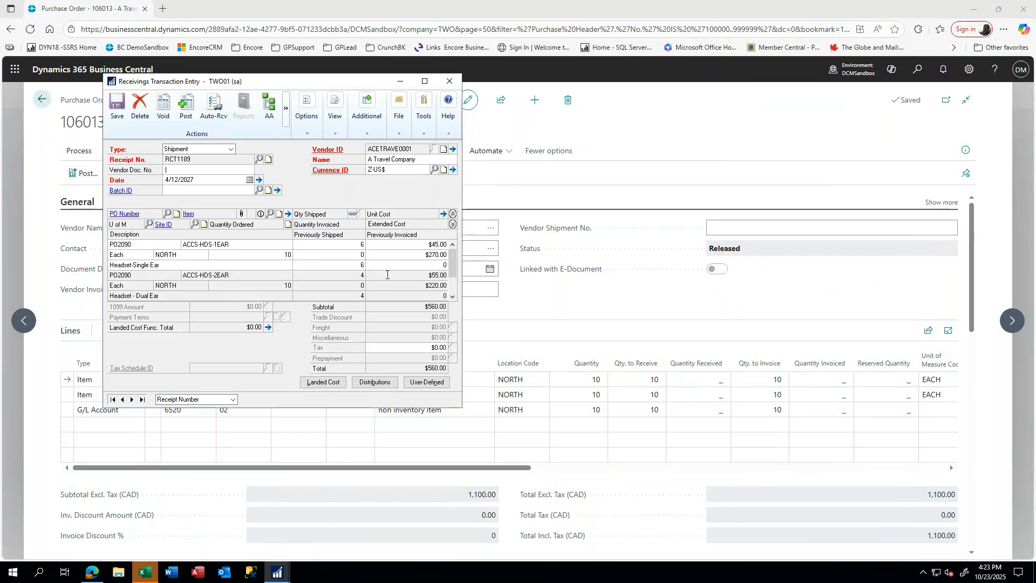
- Review the 560.00 distributions, add vendor document number PS12345 and post receipt RCT1189
click(451, 296)
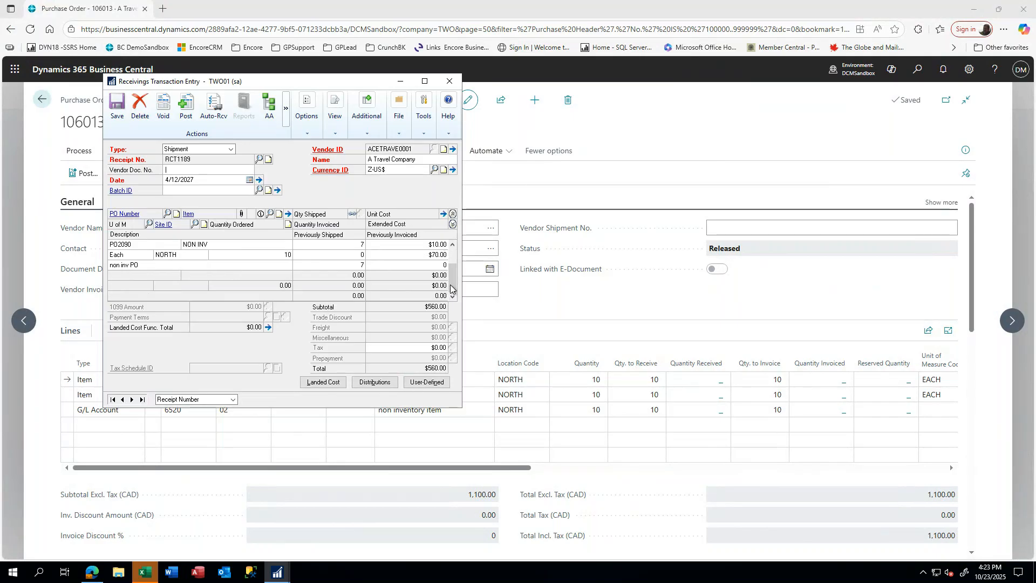
click(372, 382)
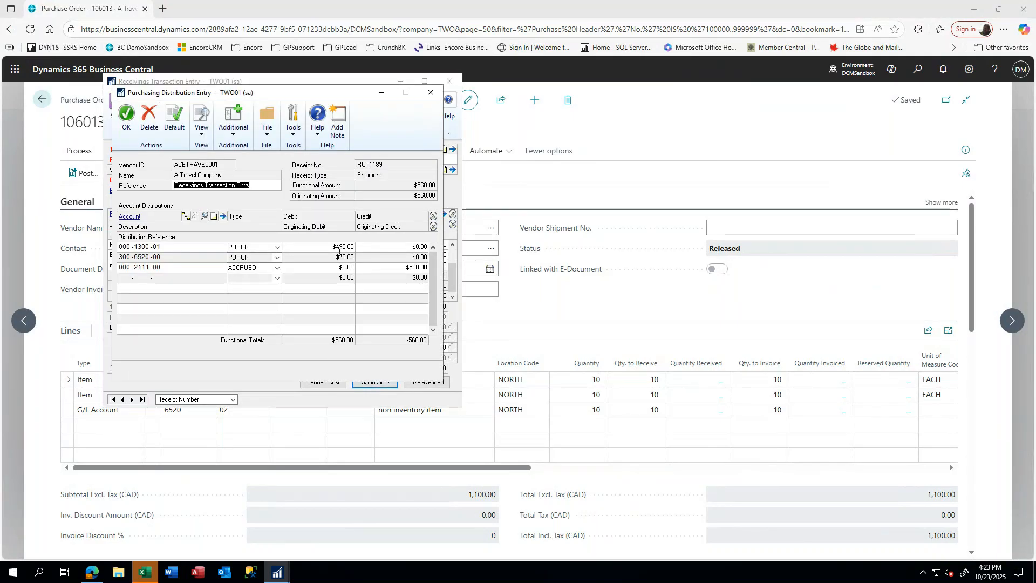
click(124, 118)
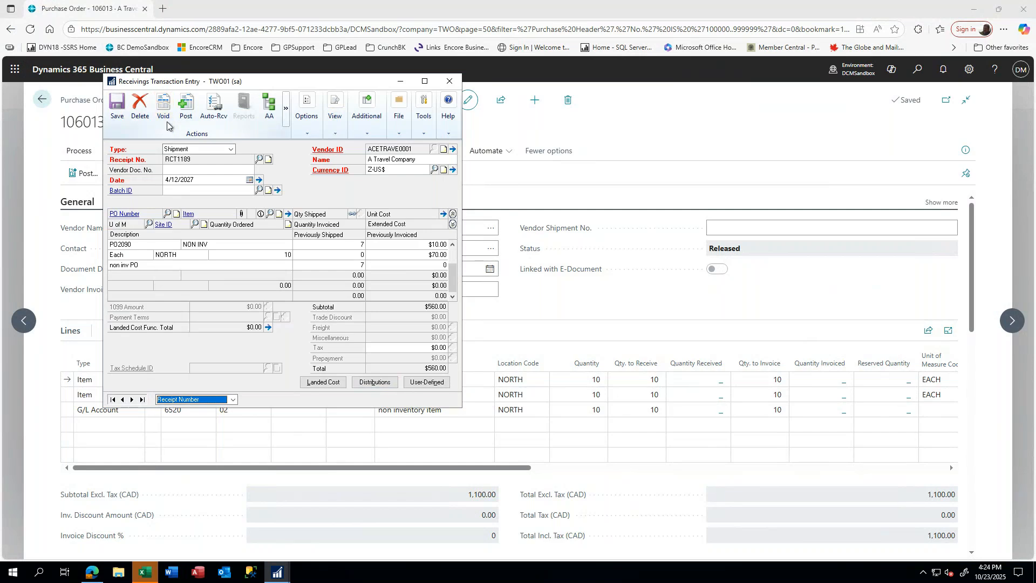
click(175, 169)
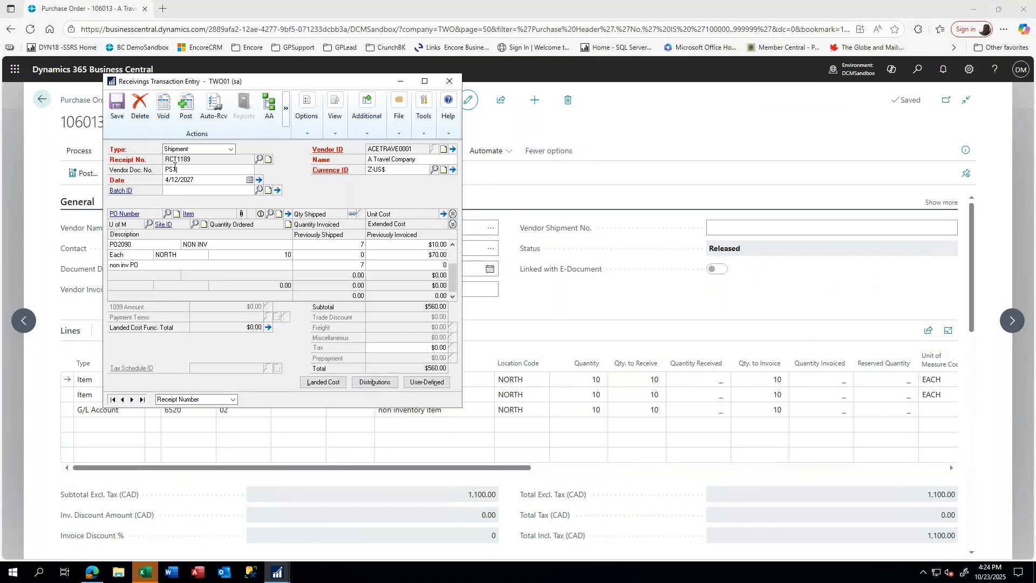
click(188, 103)
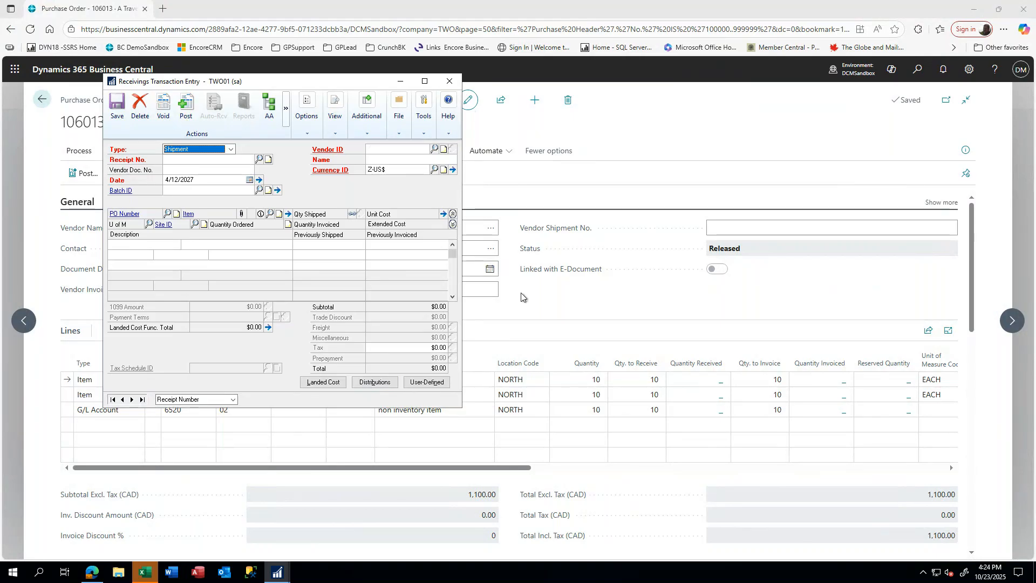
- Set Qty. to Receive on order 106013's three lines to 6, 4 and 7
click(539, 296)
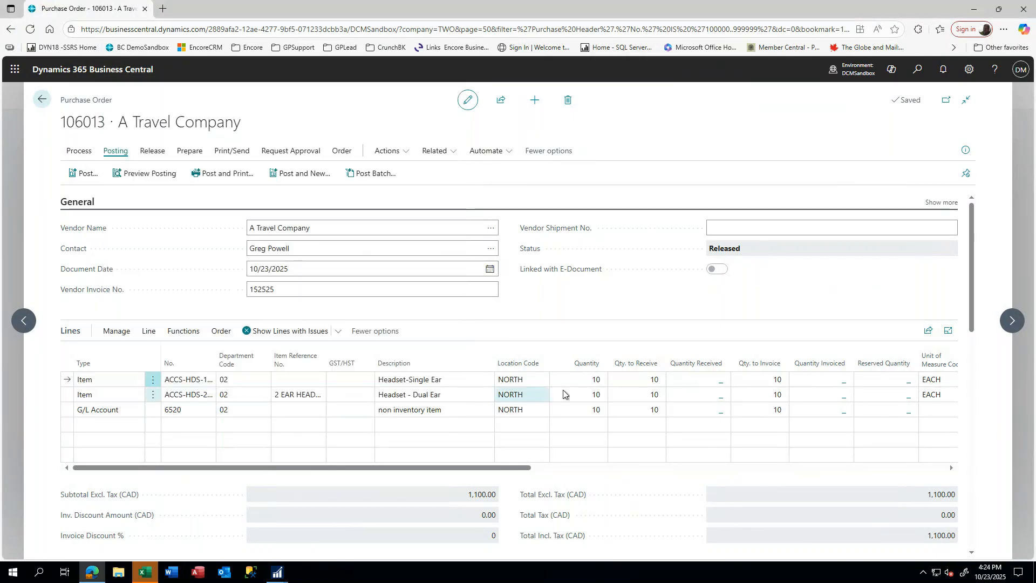
click(647, 381)
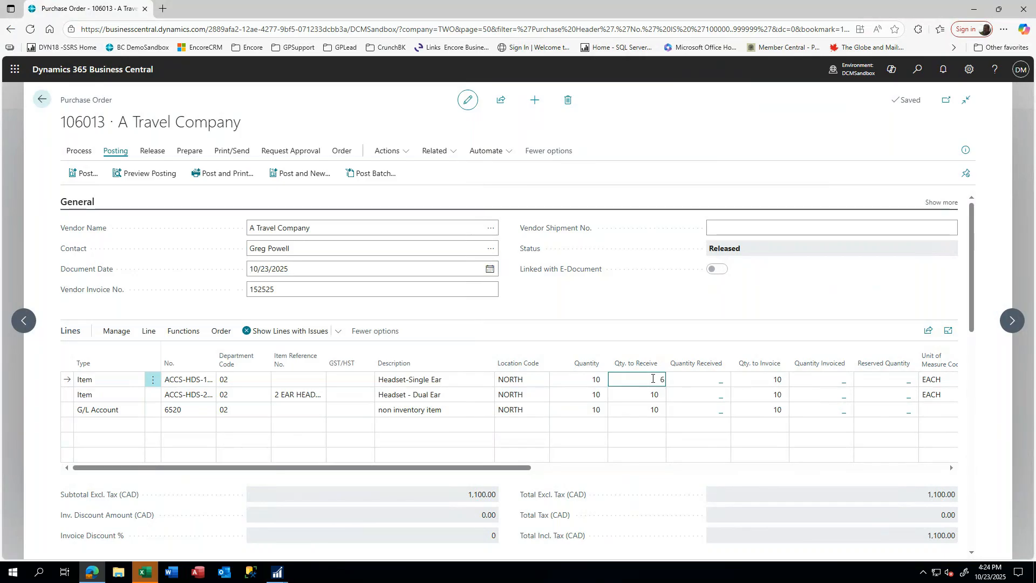
key(Down)
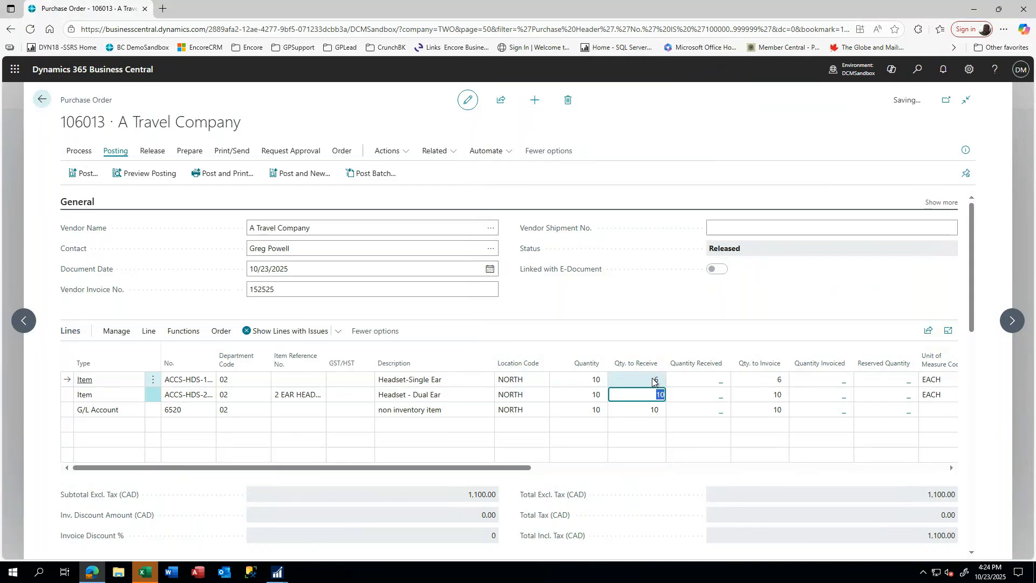
text(4)
key(Down)
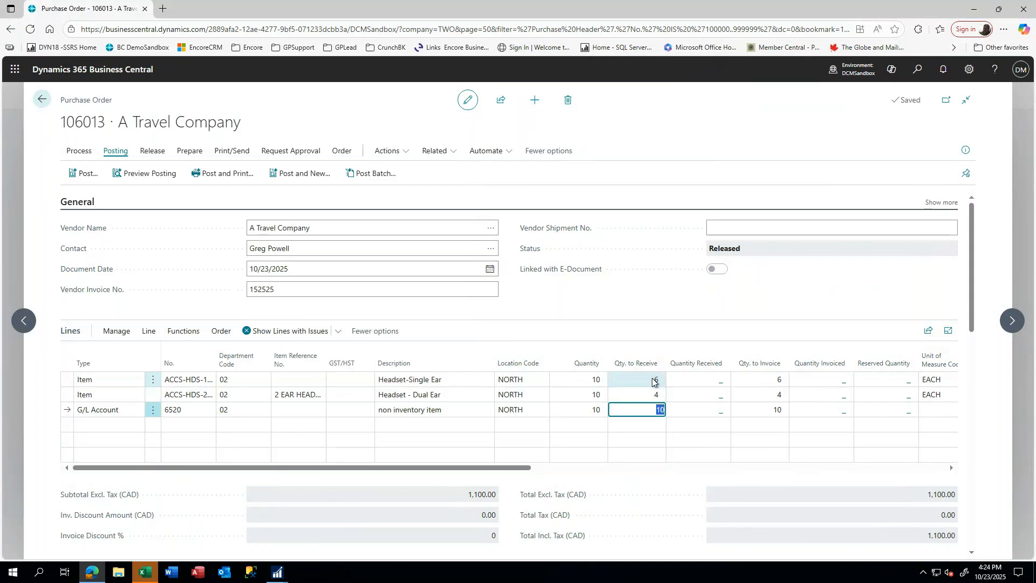
text(7)
key(Tab)
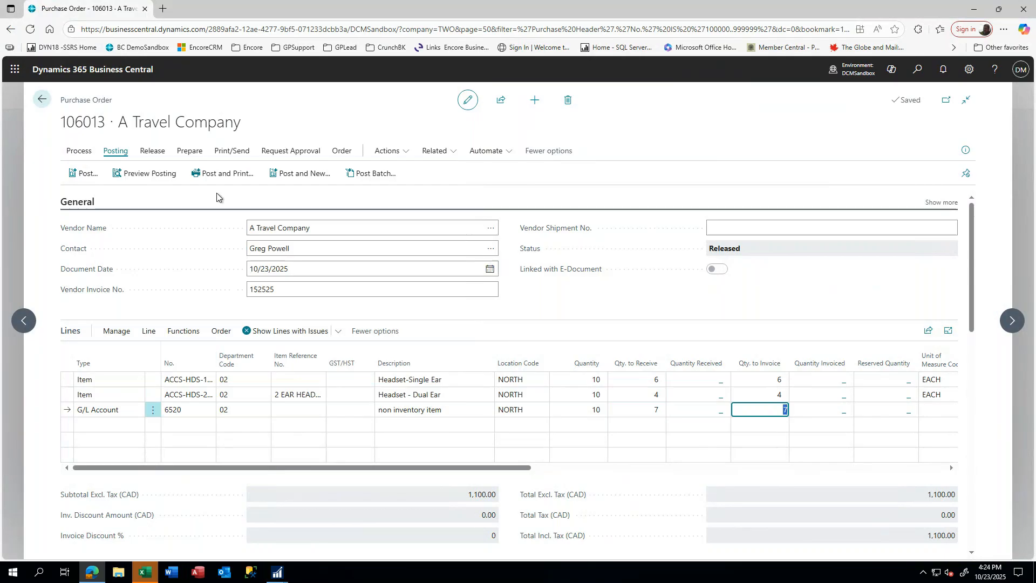
- Preview posting and confirm the G/L entries now total 560.00
click(166, 179)
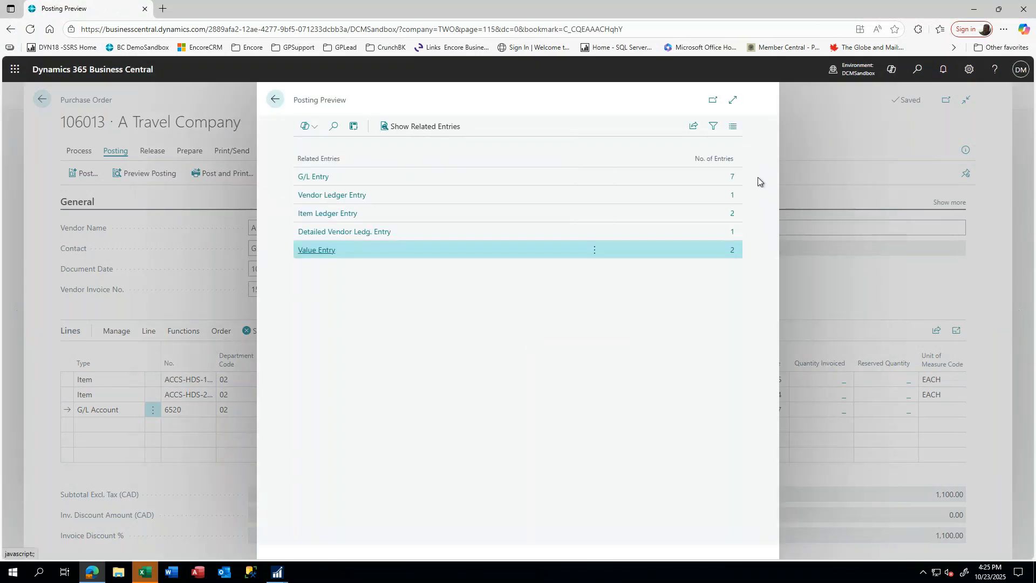
click(317, 177)
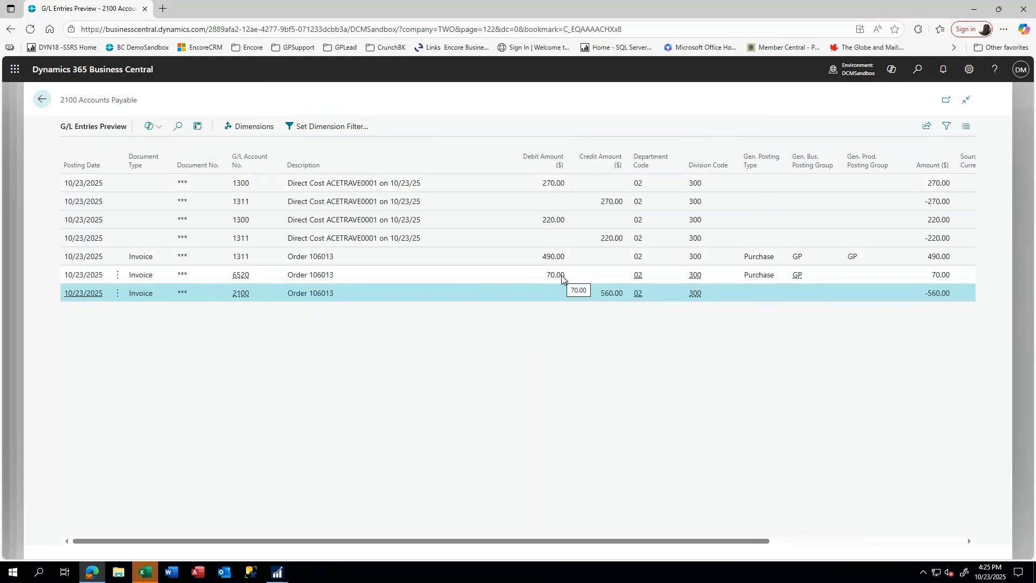
click(42, 100)
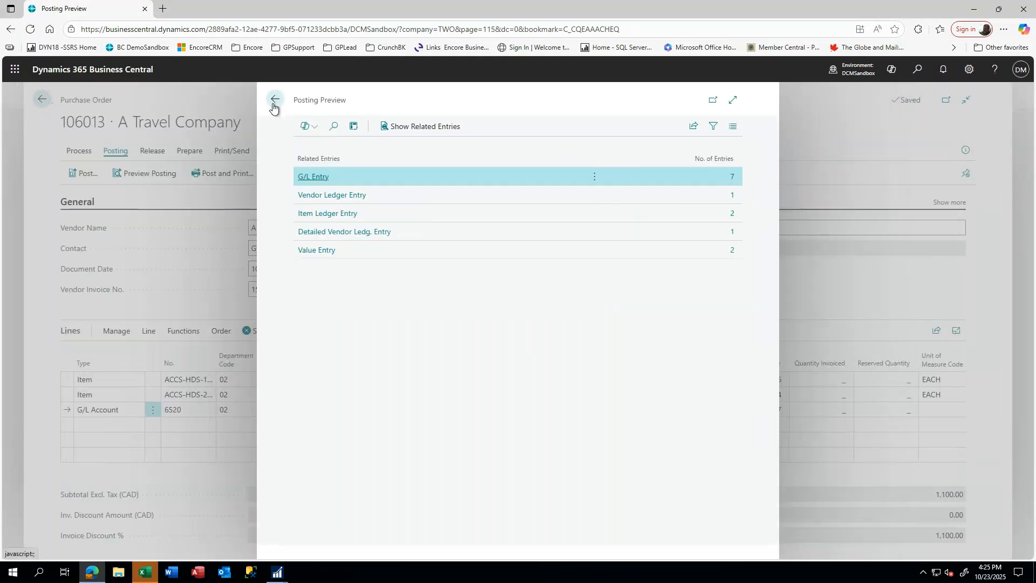
click(275, 101)
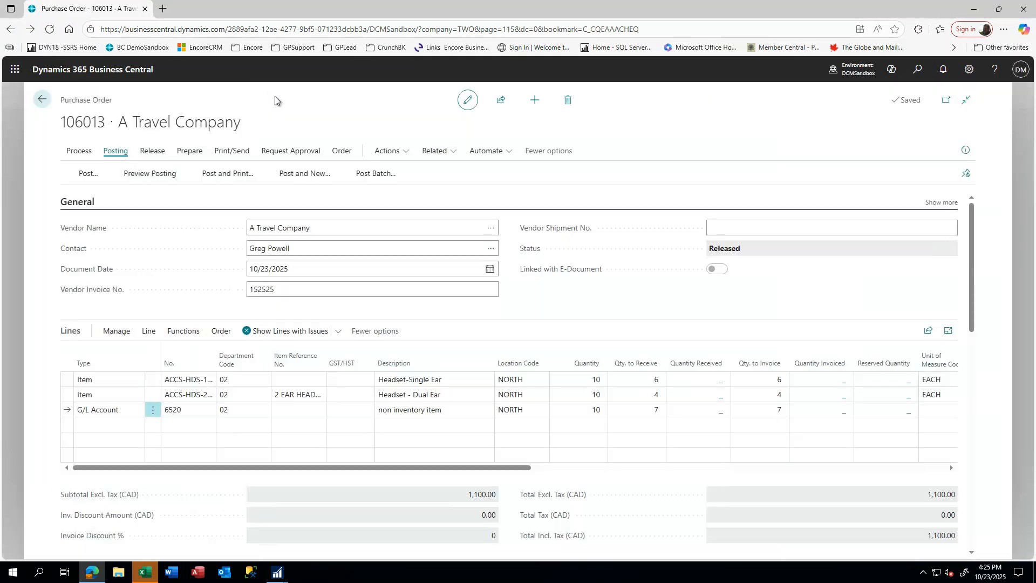
- Post order 106013 as Receive only for quantities 6, 4 and 7
click(219, 174)
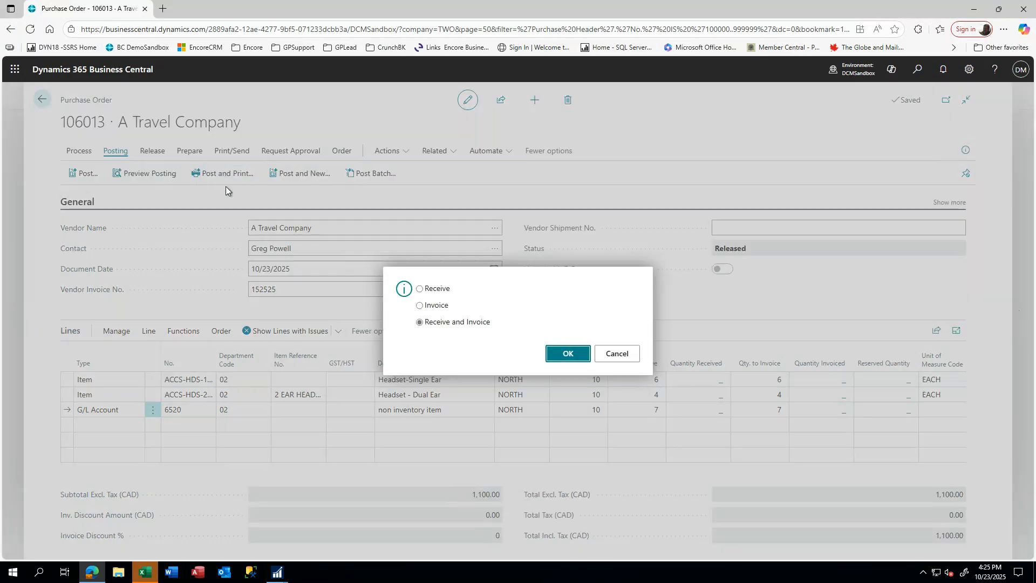
click(430, 290)
click(557, 354)
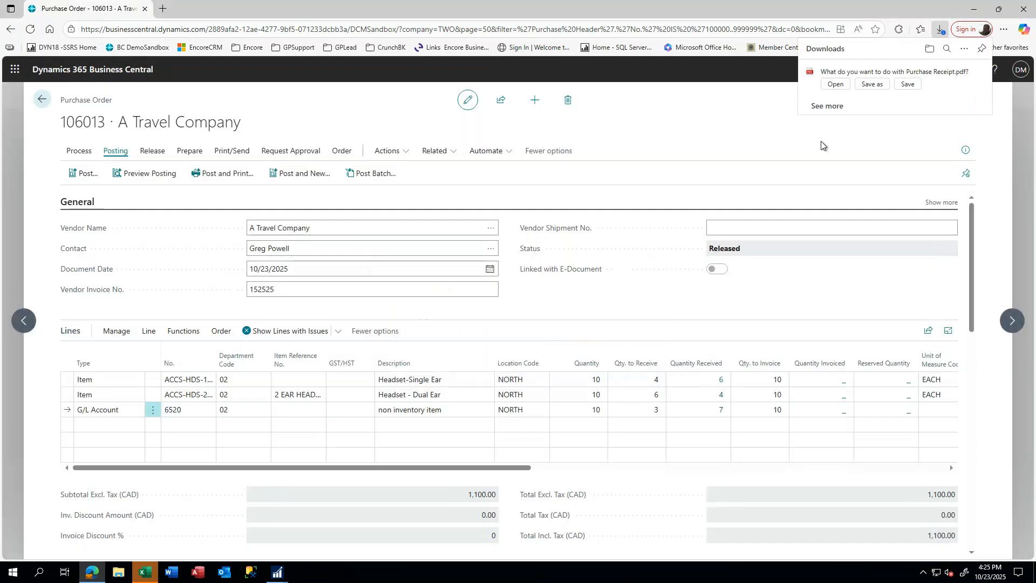
- Open Purchase Receipt.pdf from Downloads, review it, and return to order 106013
click(835, 85)
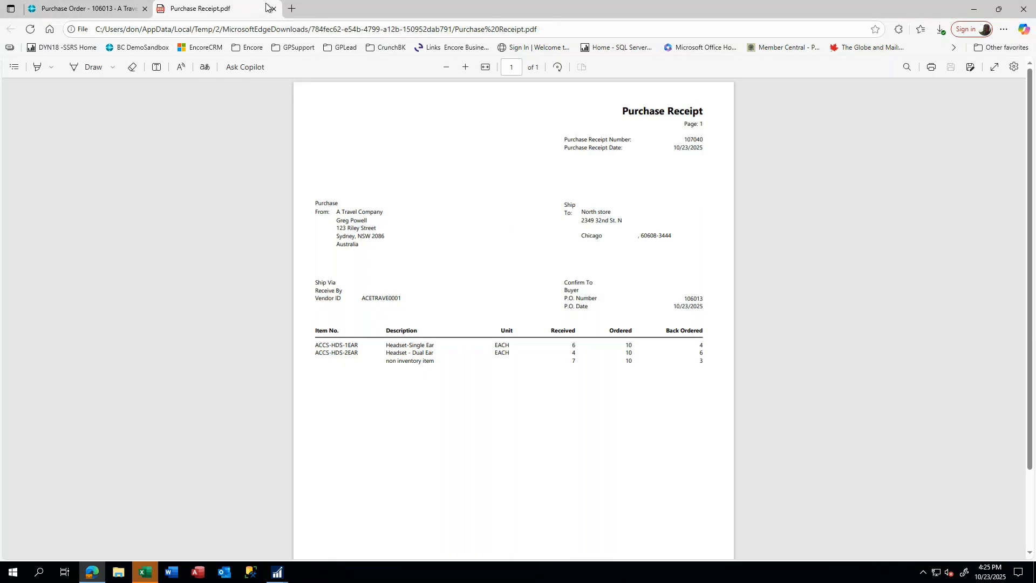
click(116, 11)
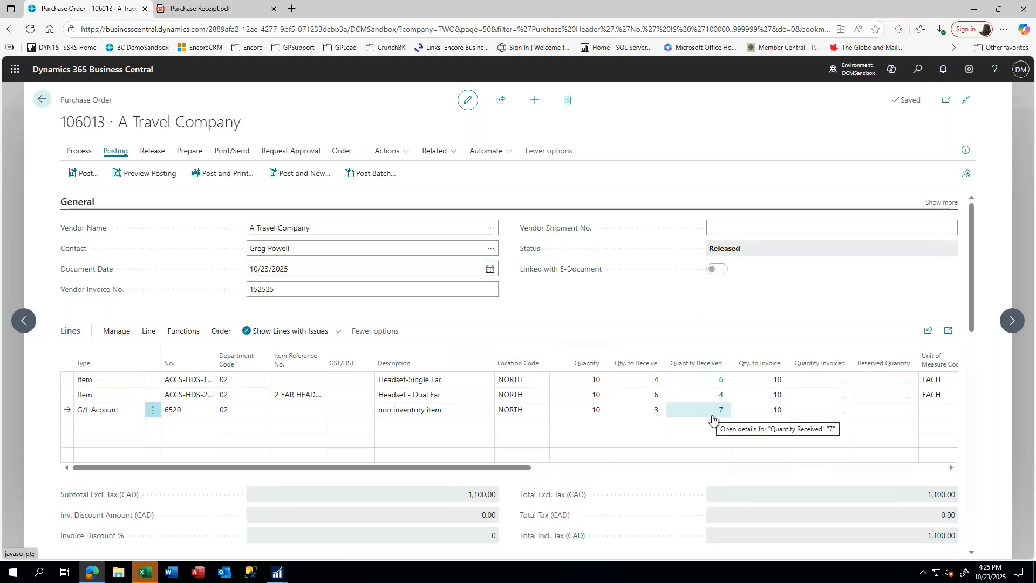
- Enter Qty. to Invoice of 6, 4 and 7 on order 106013's three lines
click(776, 394)
click(775, 382)
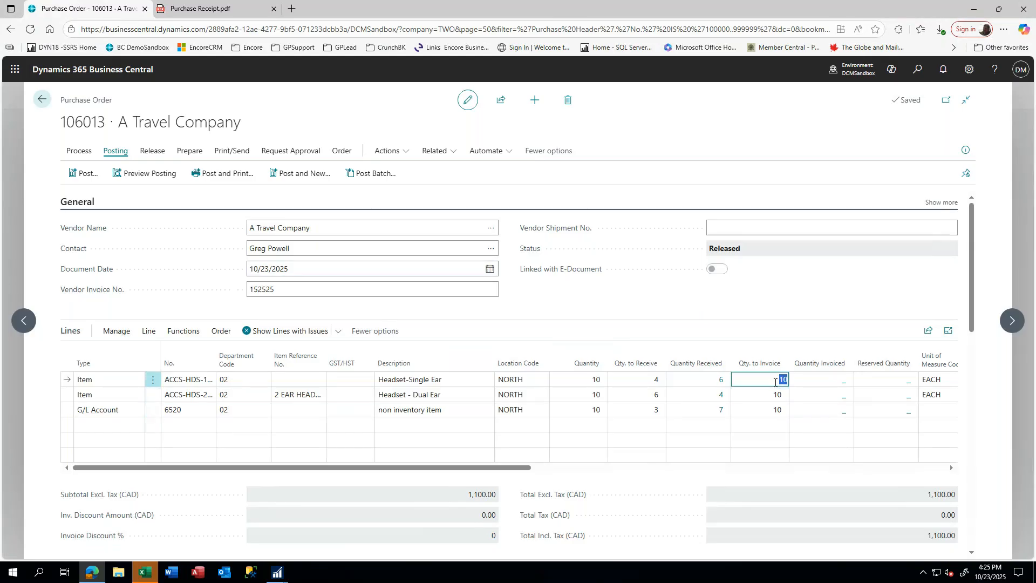
key(Down)
text(4)
key(Down)
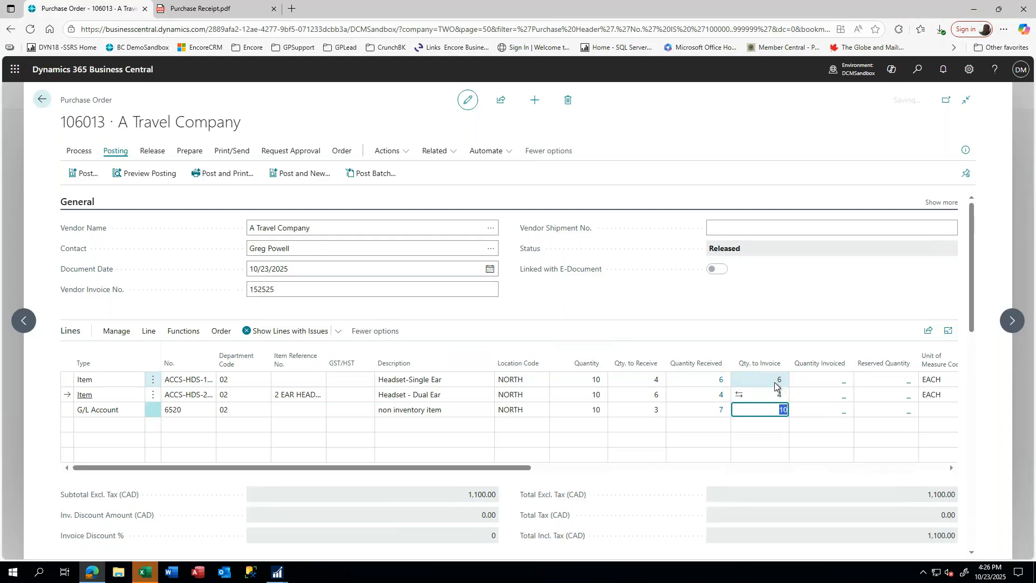
text(7)
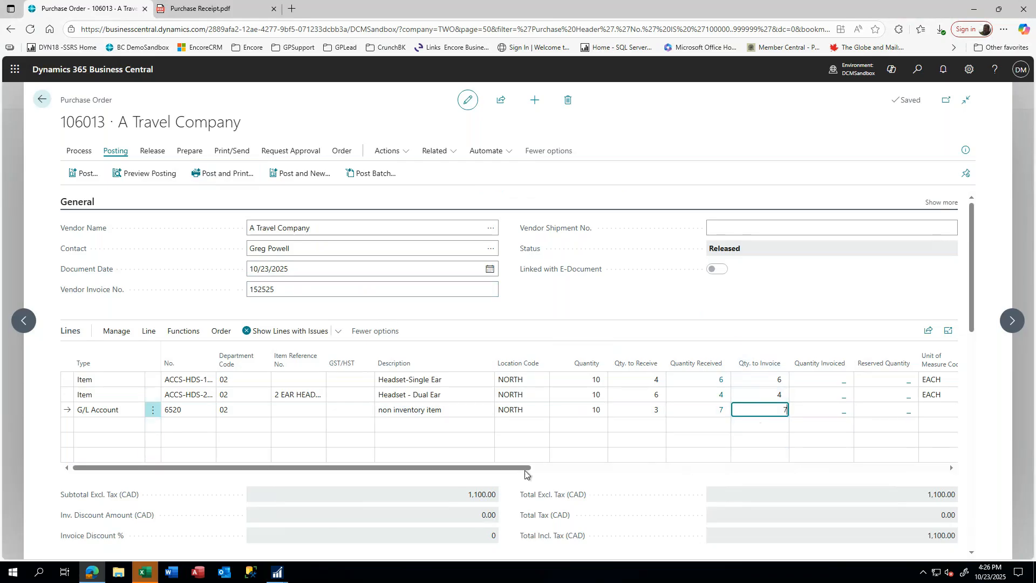
click(653, 469)
click(773, 469)
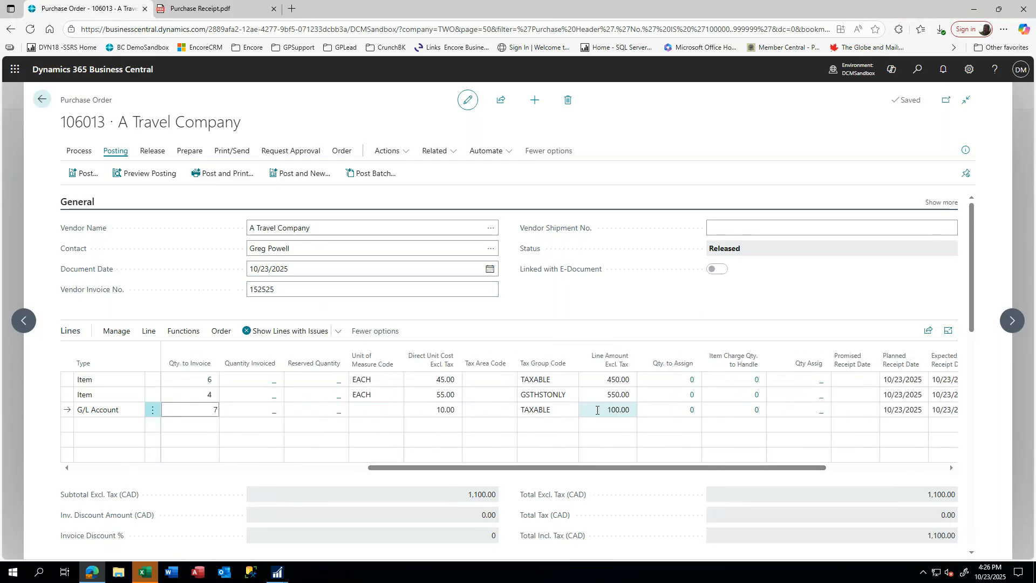
click(437, 381)
text(50.)
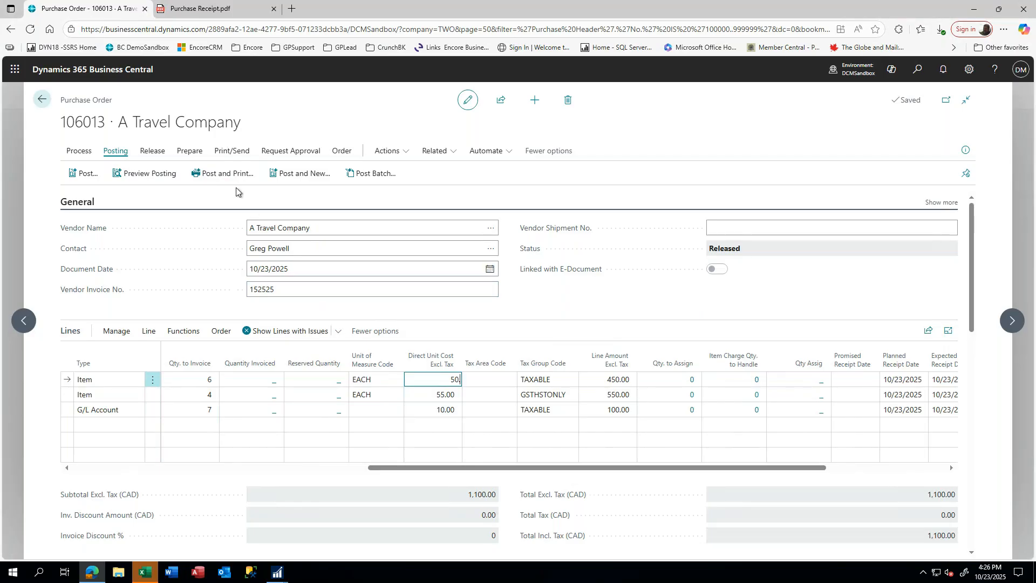
click(197, 175)
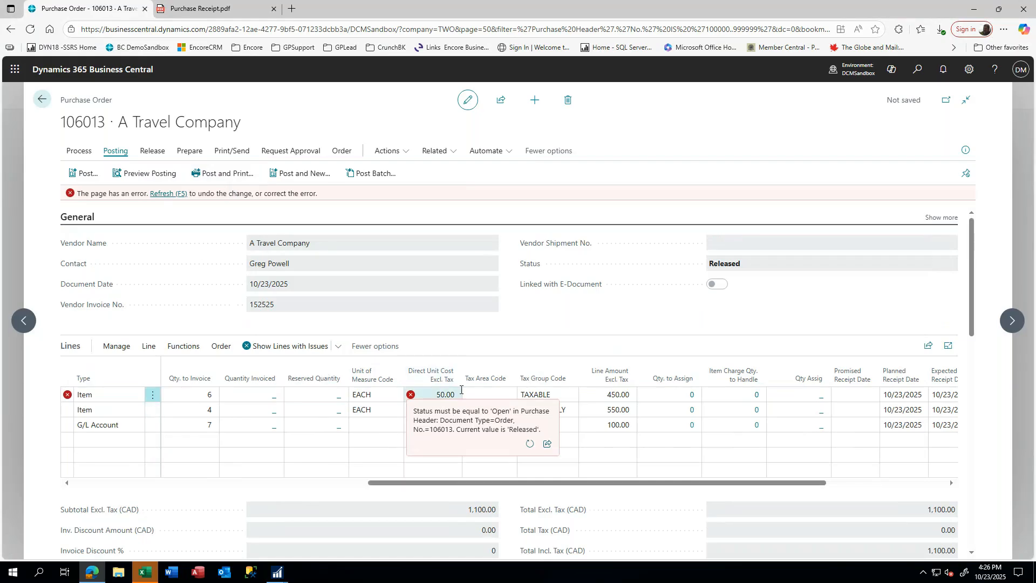
click(442, 394)
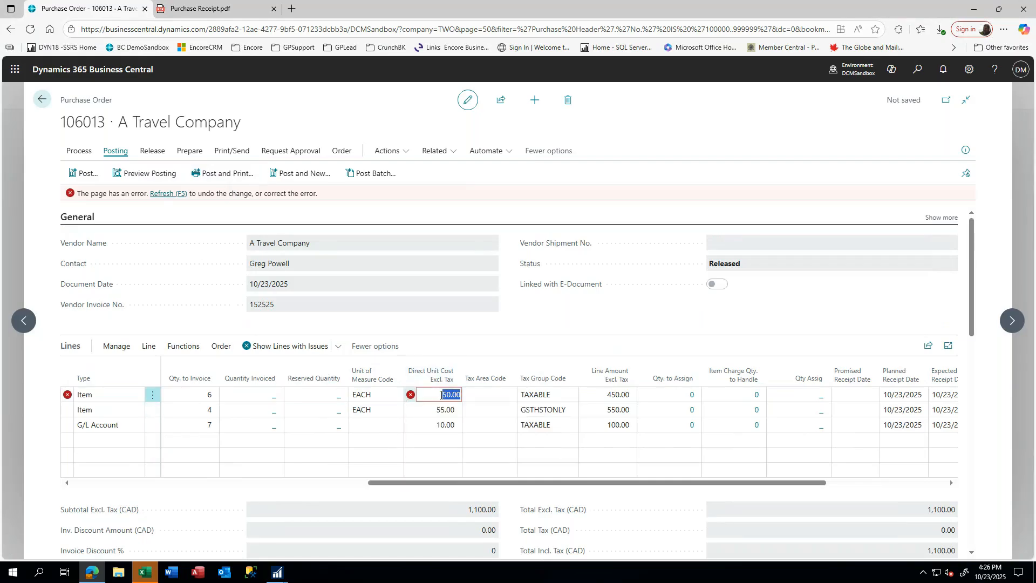
text(45)
key(Tab)
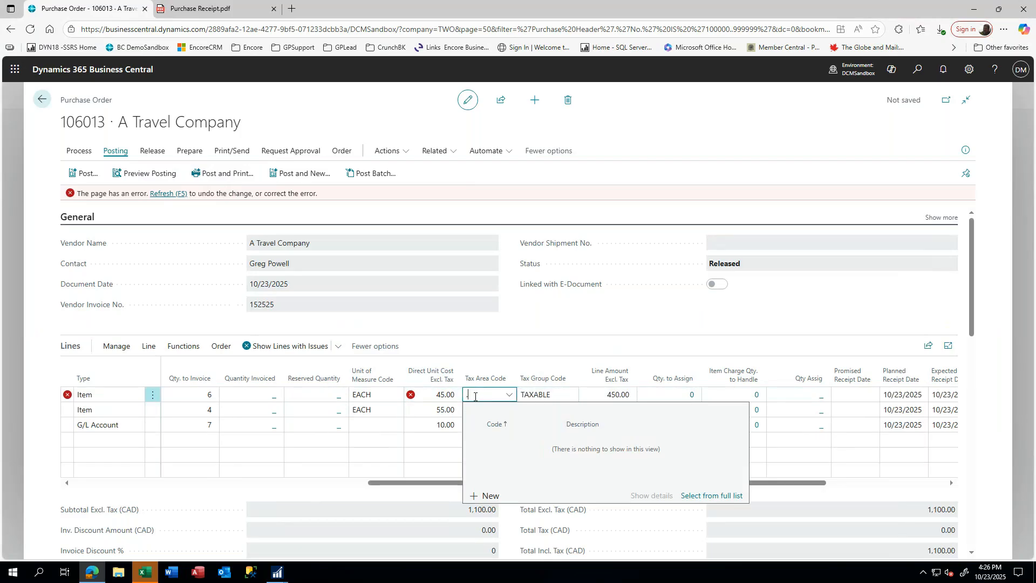
click(439, 412)
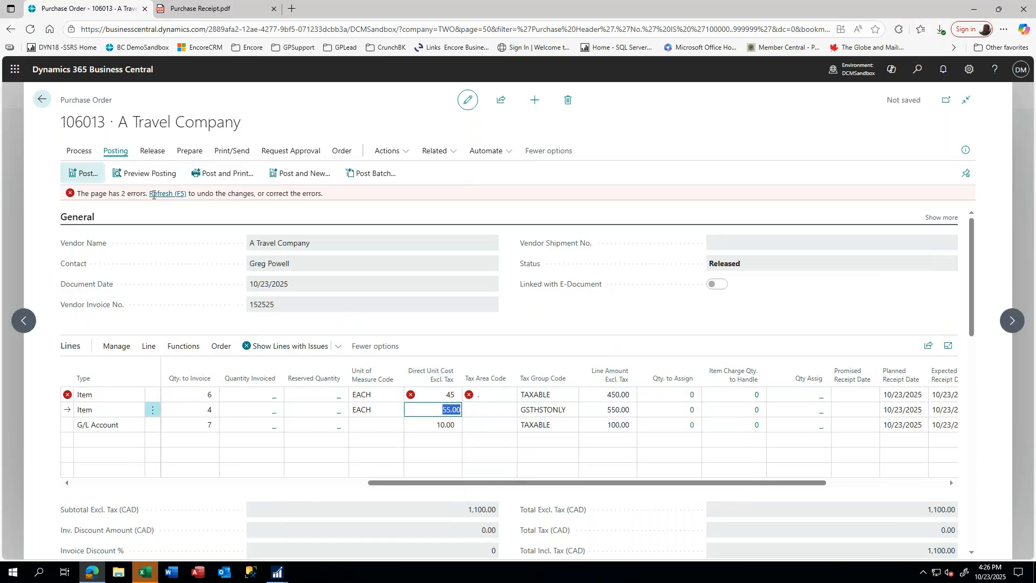
click(180, 195)
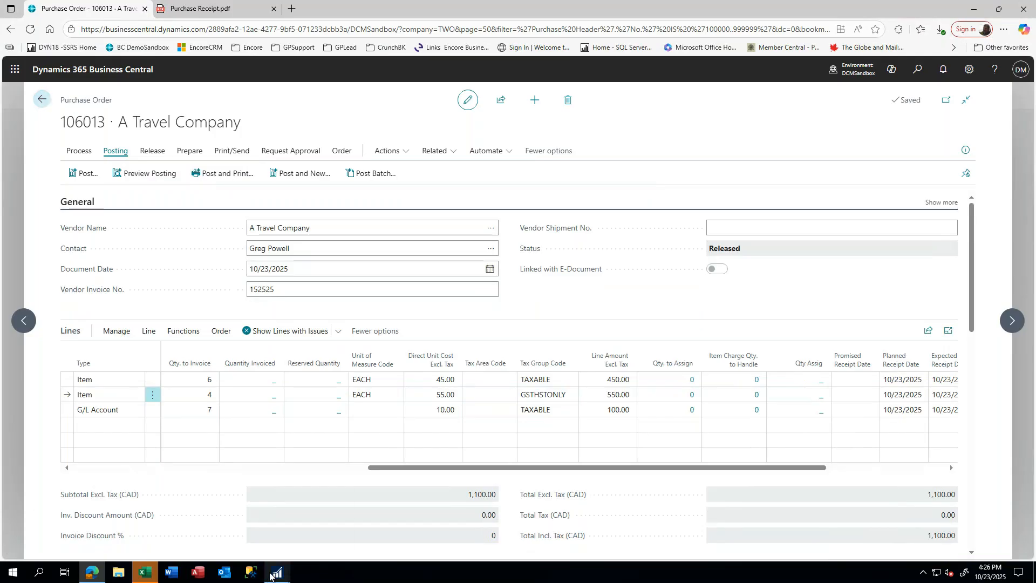
- Close Receivings Transaction Entry and start a purchasing invoice with vendor document number 51245
mouse_move(272, 576)
click(297, 527)
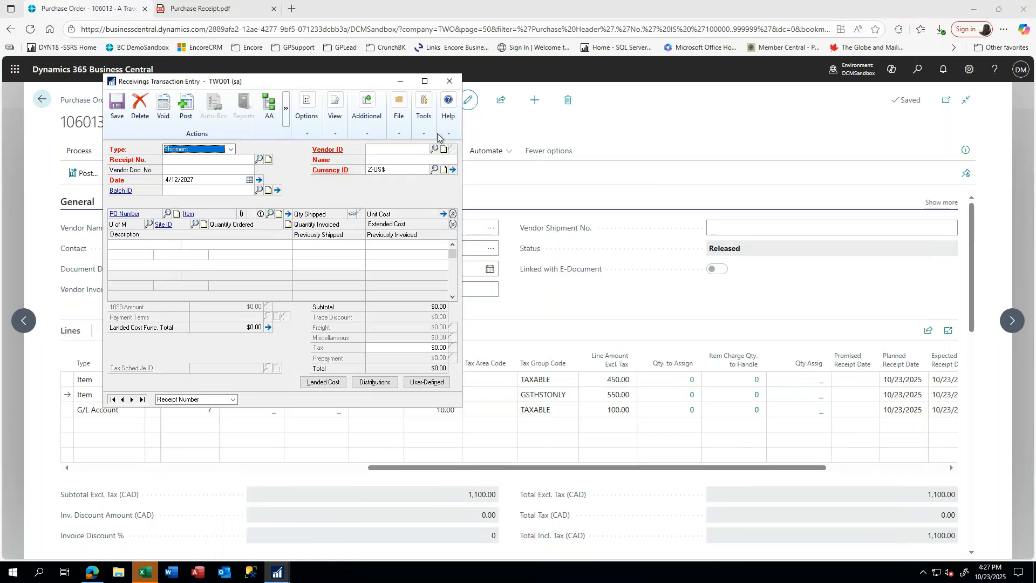
click(449, 81)
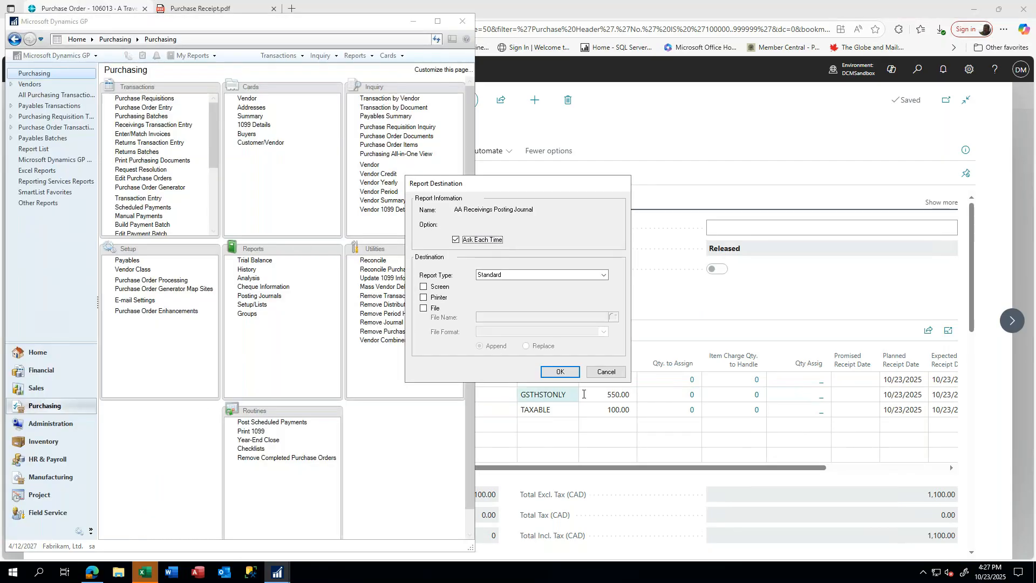
click(606, 371)
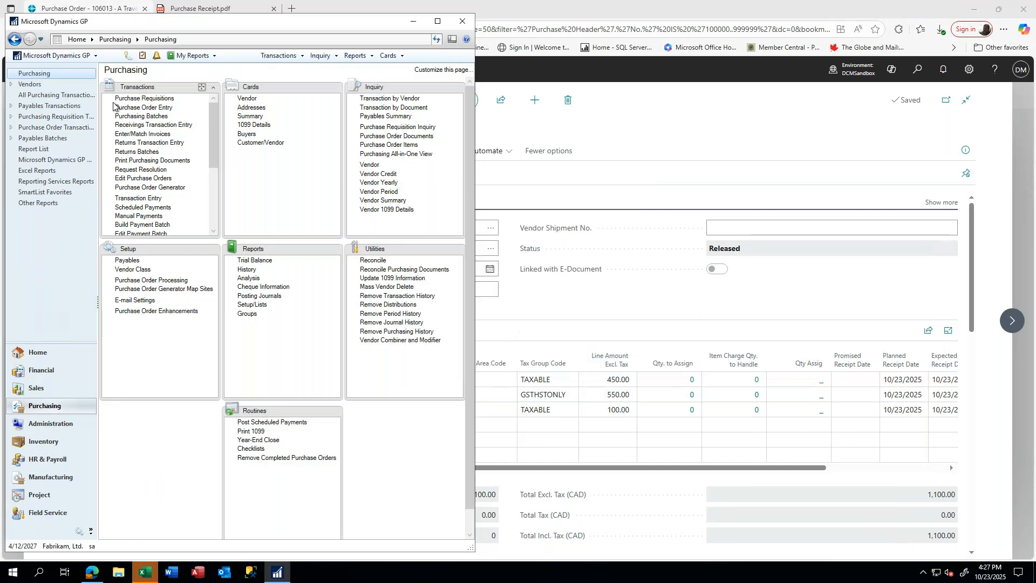
click(140, 133)
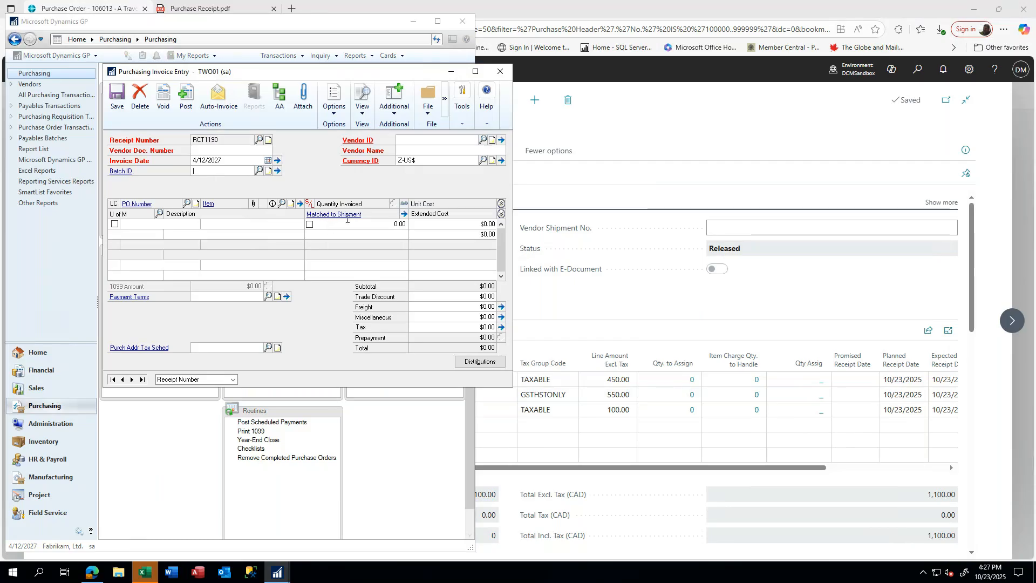
click(194, 152)
text(51245)
key(Tab)
key(Tab)
key(Tab)
key(Tab)
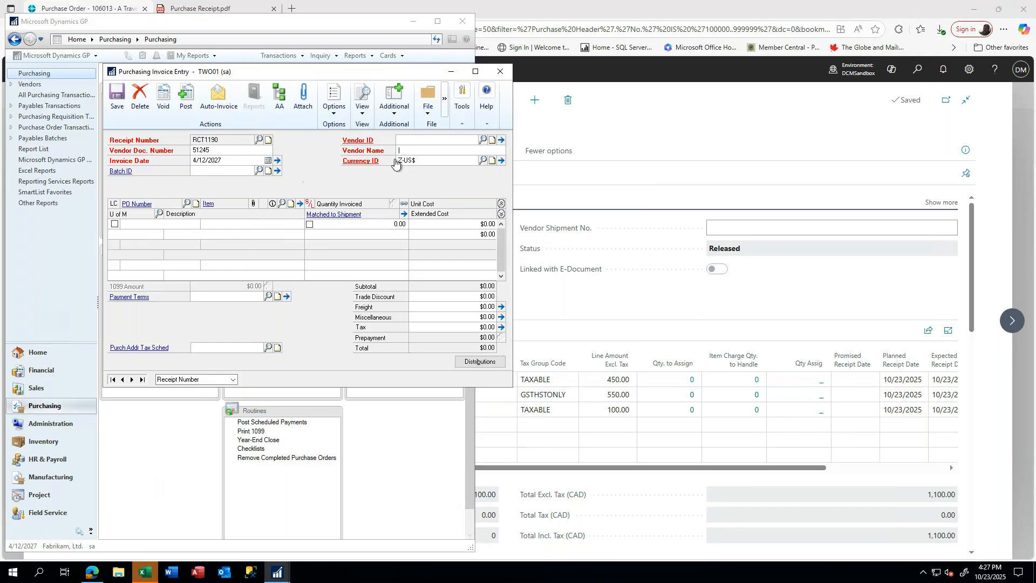
- Pick A Travel Company as the invoice's vendor from the vendor lookup
click(406, 137)
text(ACE)
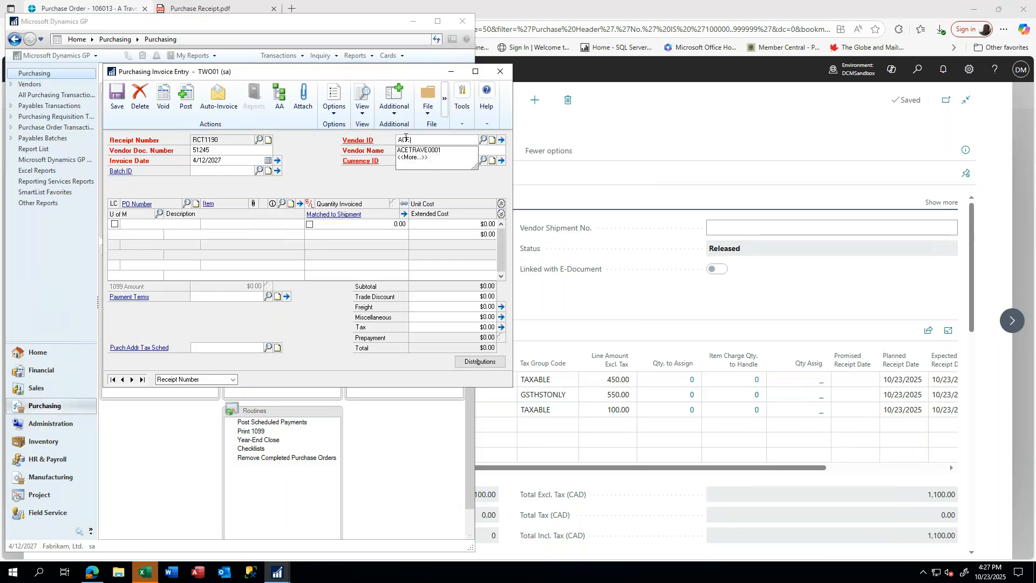
key(Tab)
click(550, 317)
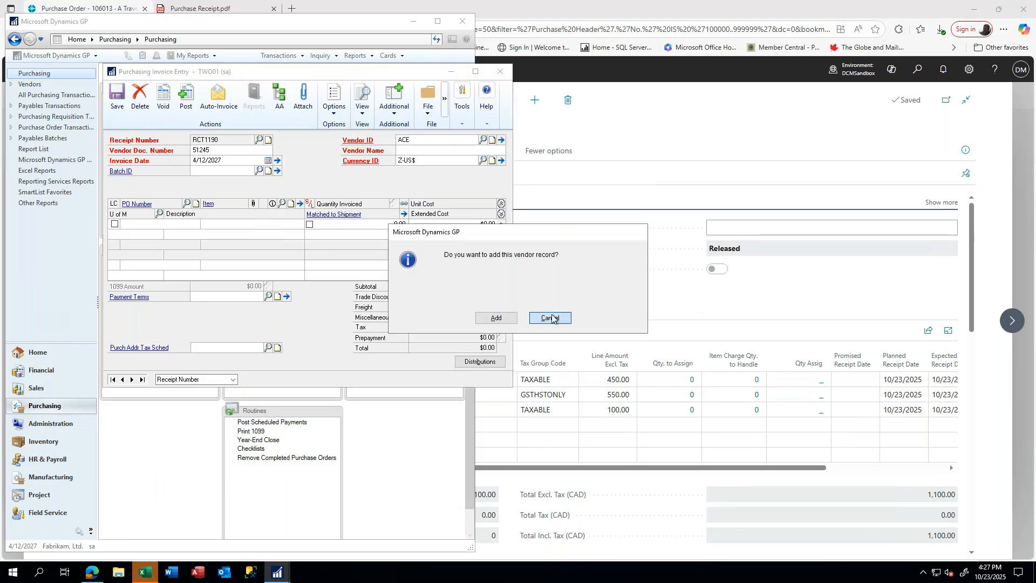
click(483, 139)
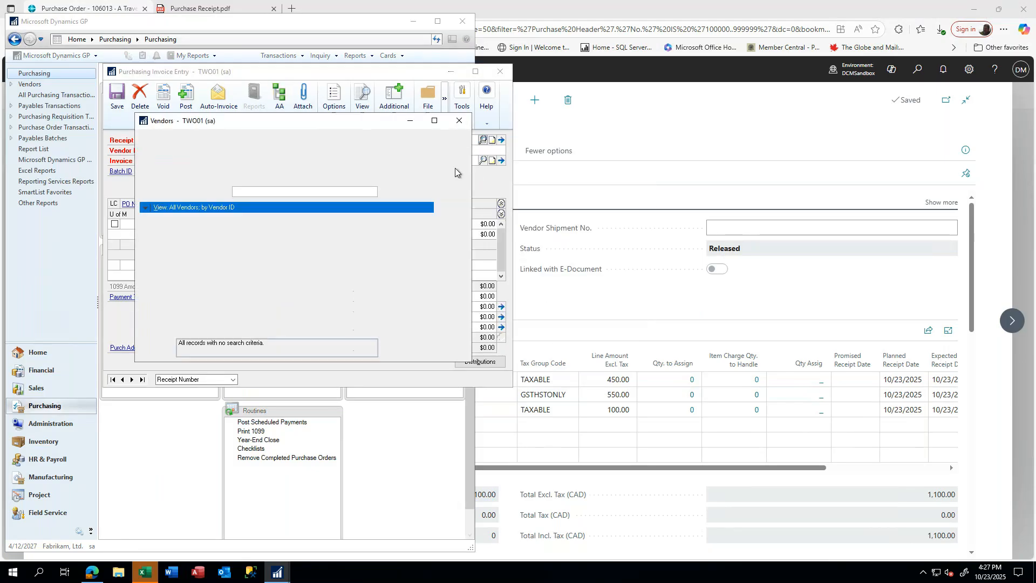
double_click(170, 229)
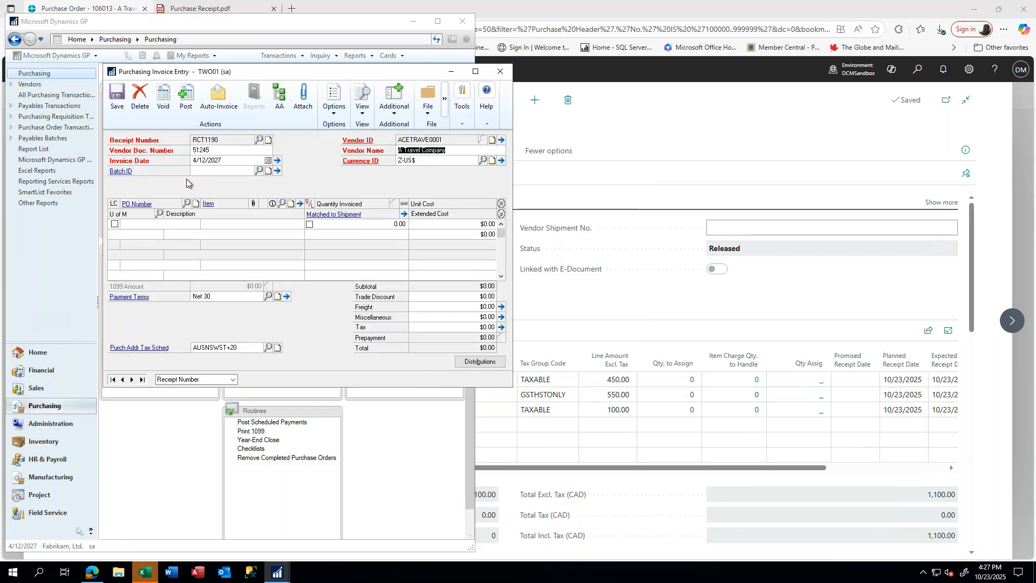
- Auto-invoice PO2090's three received lines for quantities 6, 4 and 7
click(216, 97)
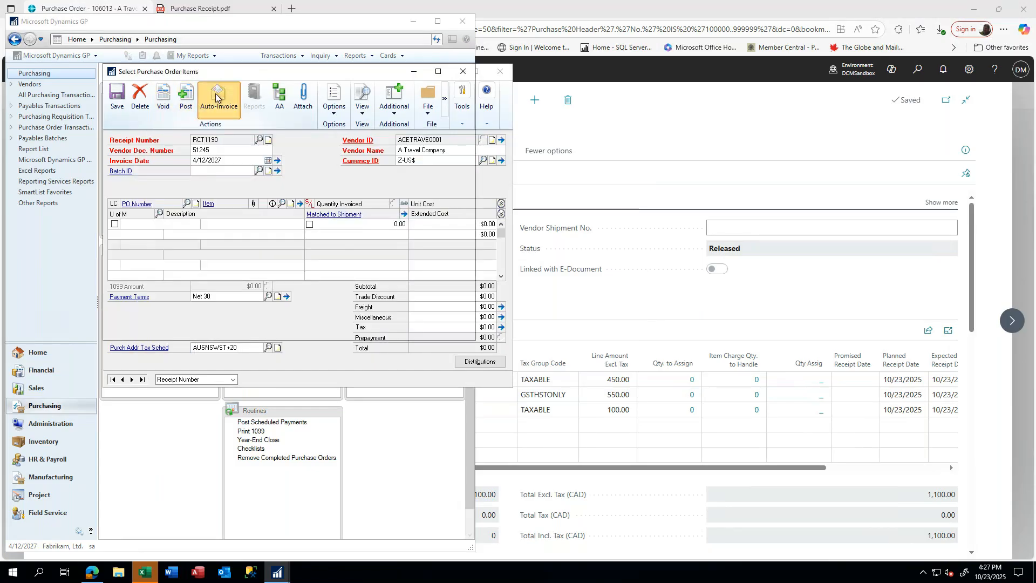
click(195, 234)
click(195, 265)
click(195, 295)
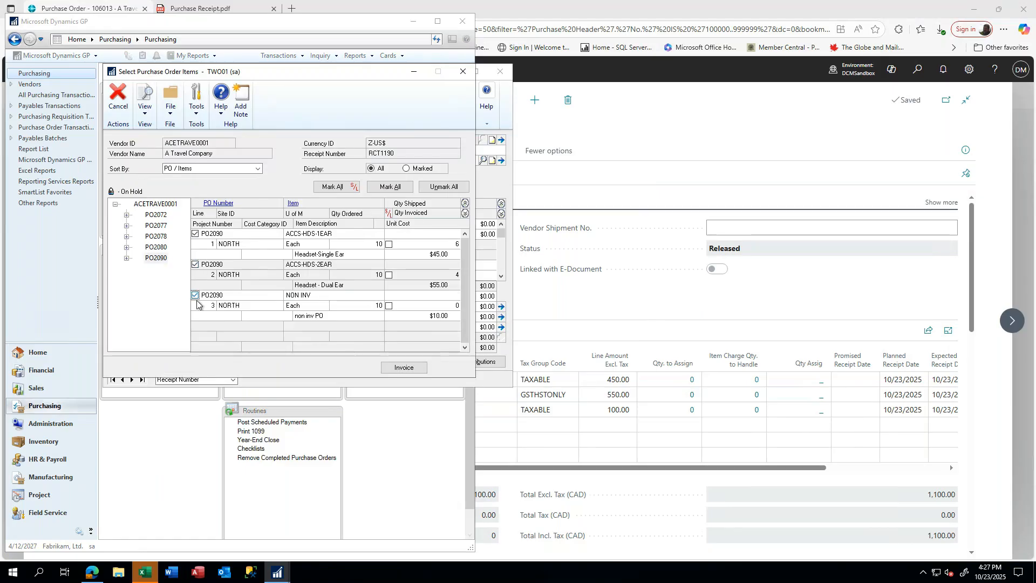
click(405, 369)
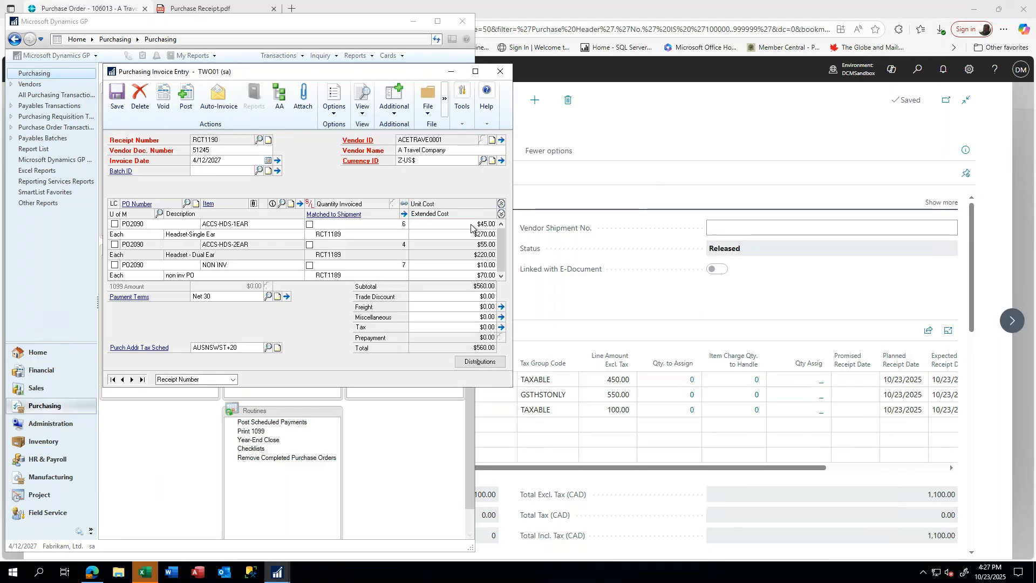
click(471, 224)
- Raise the Headset-Single Ear line's unit cost to $50.00, accepting the different-from-receipt cost prompt
text(50)
key(Tab)
key(Tab)
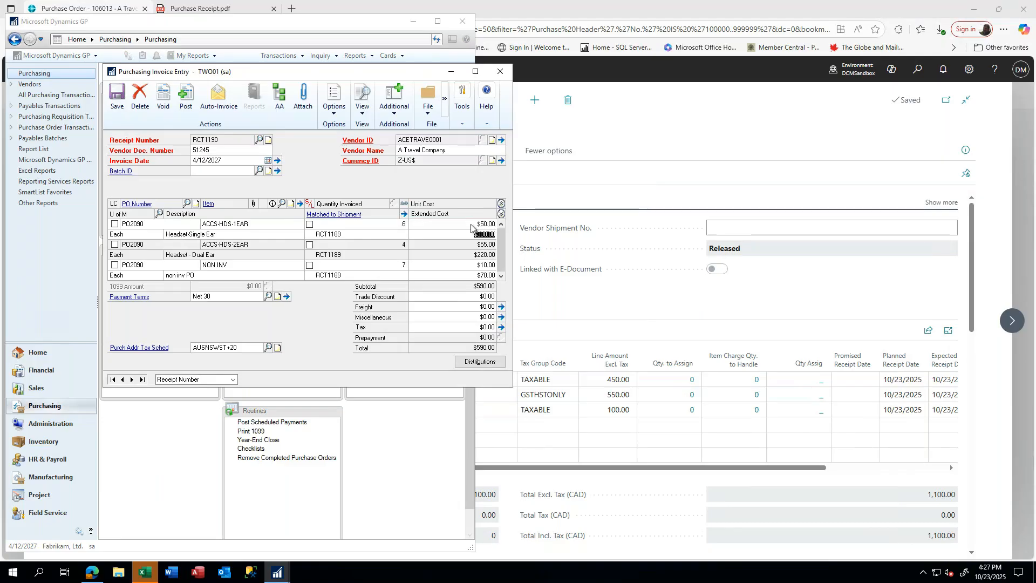
key(Tab)
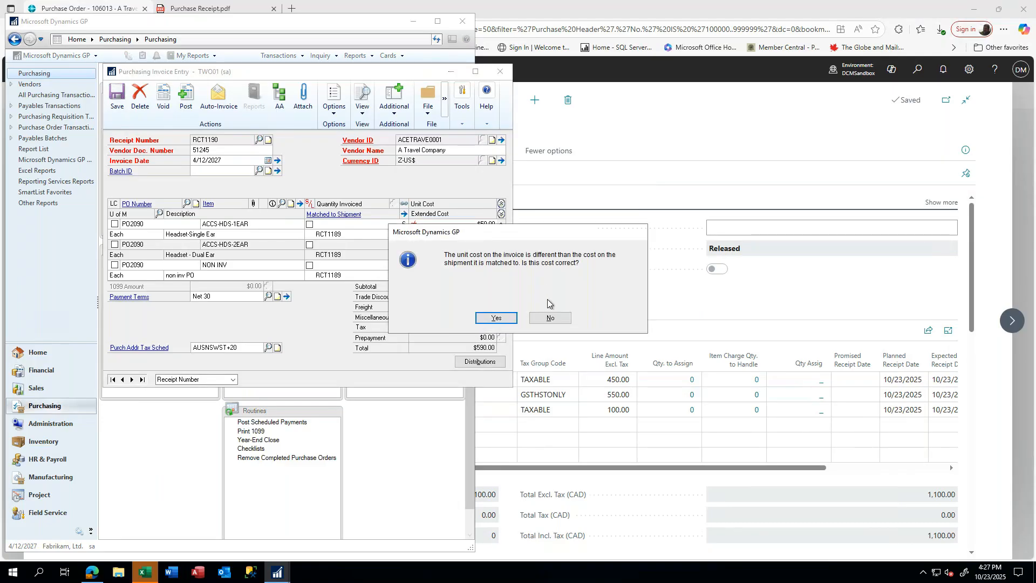
click(492, 320)
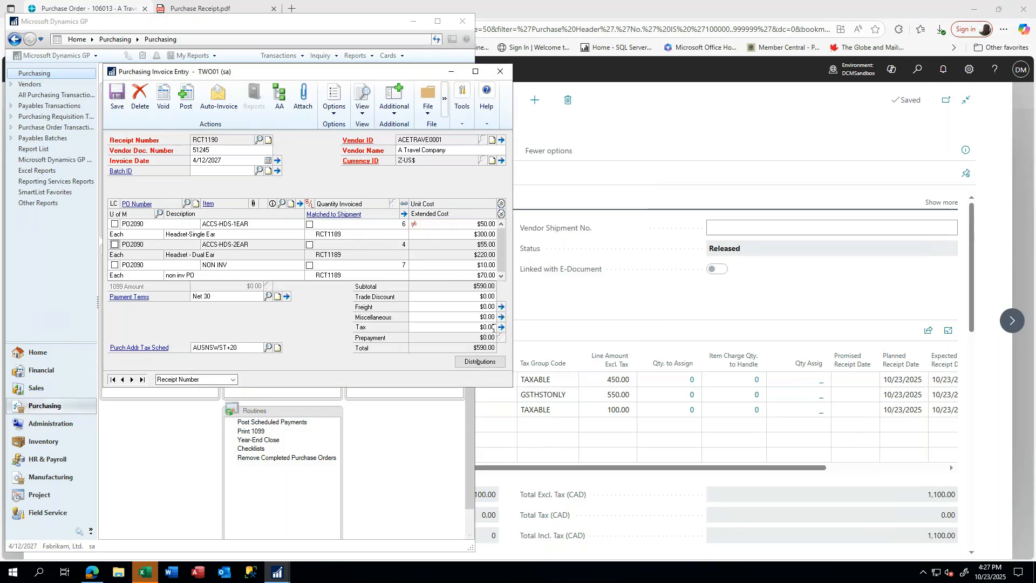
- Review the $590.00 invoice's distributions, then close the invoice without deleting it and return to Business Central
click(480, 361)
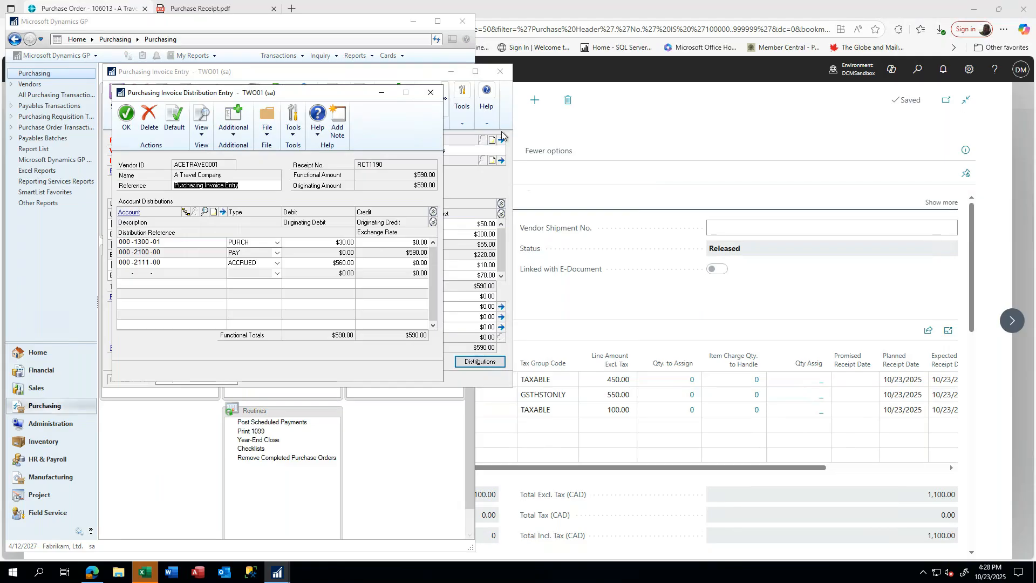
click(431, 99)
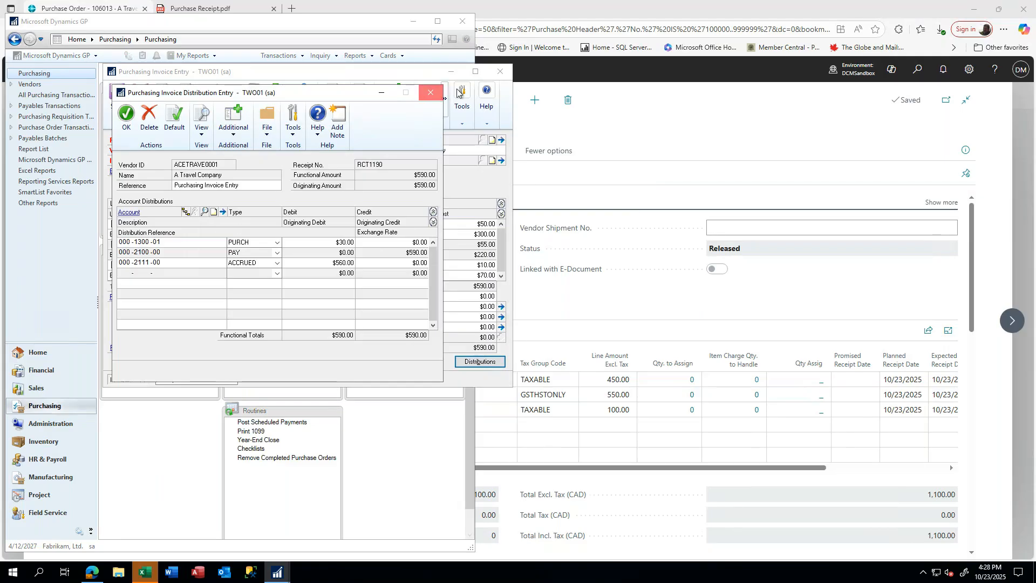
click(500, 71)
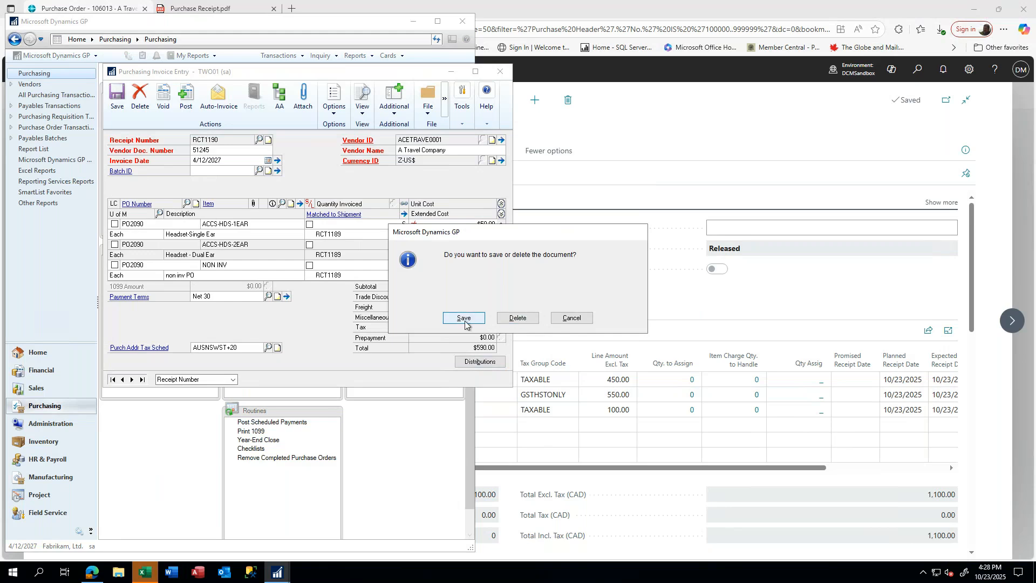
click(516, 318)
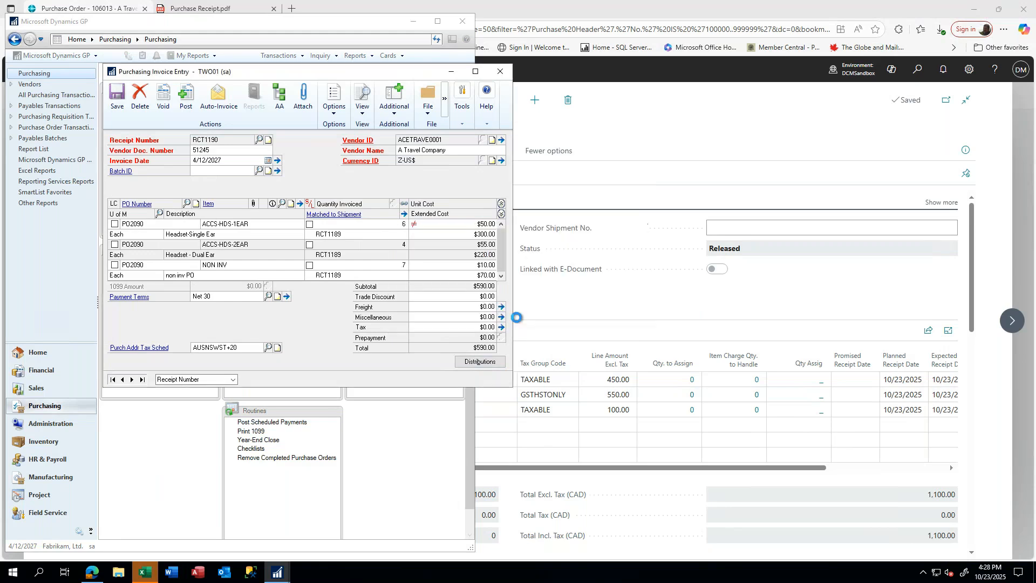
click(502, 72)
click(620, 292)
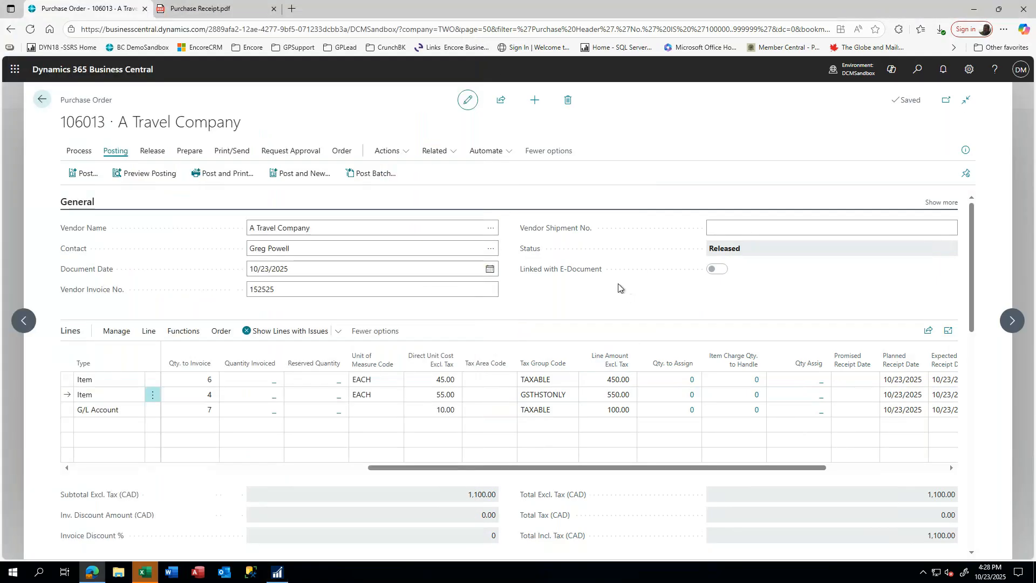
- Post and print order 106013 as an invoice only, then open Purchase Invoice.pdf from Downloads
click(223, 178)
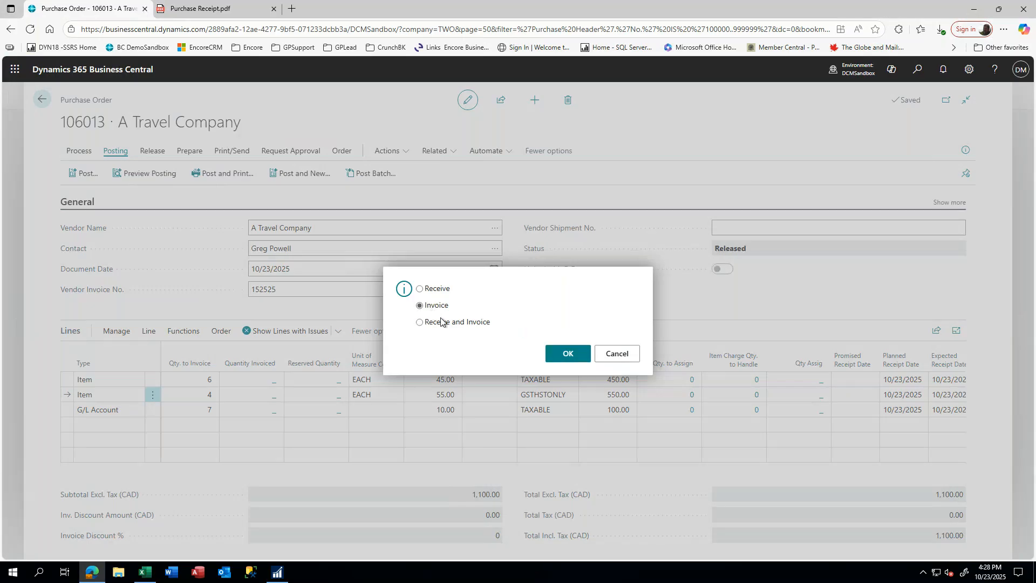
click(568, 356)
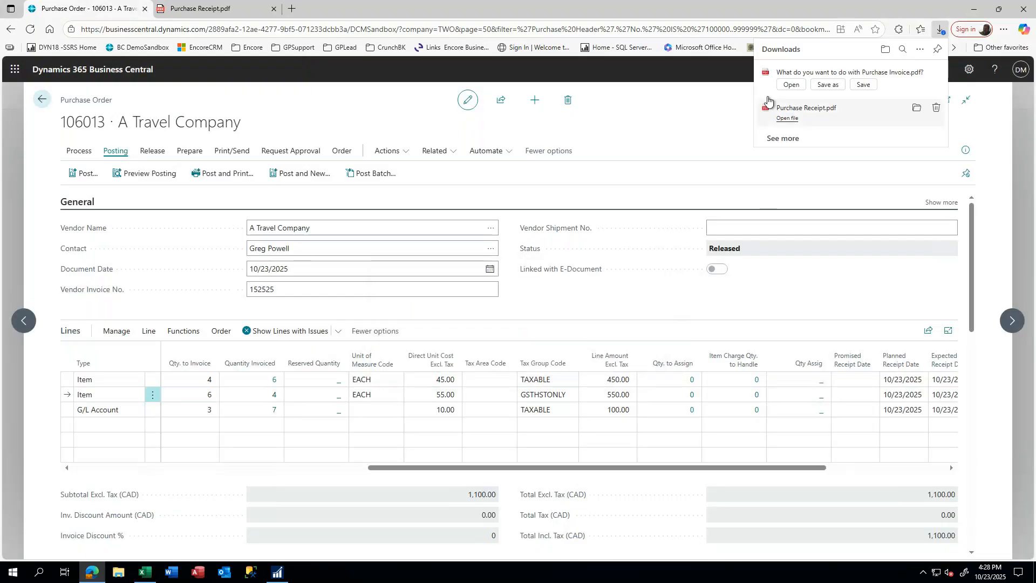
click(790, 85)
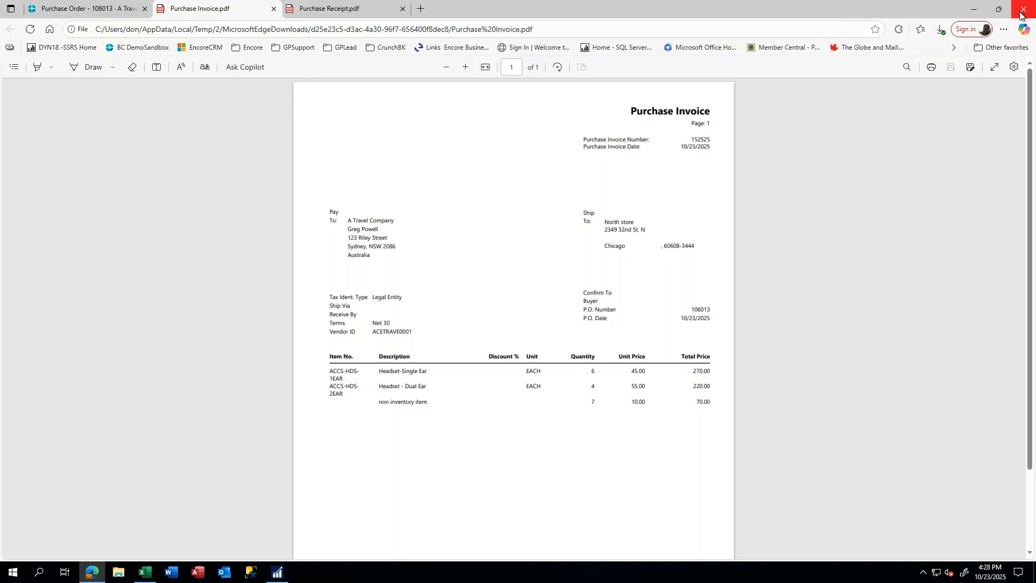
- Switch back to the tab for purchase order 106013
click(74, 9)
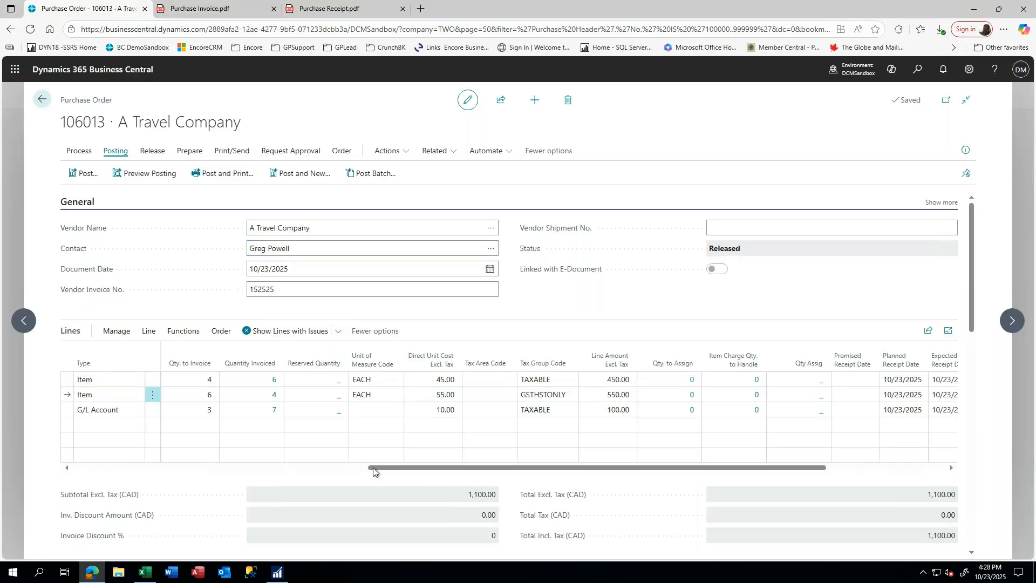
- Check the lines' received and invoiced quantities and vendor invoice 152525, then go back to the order list
drag(385, 468, 56, 470)
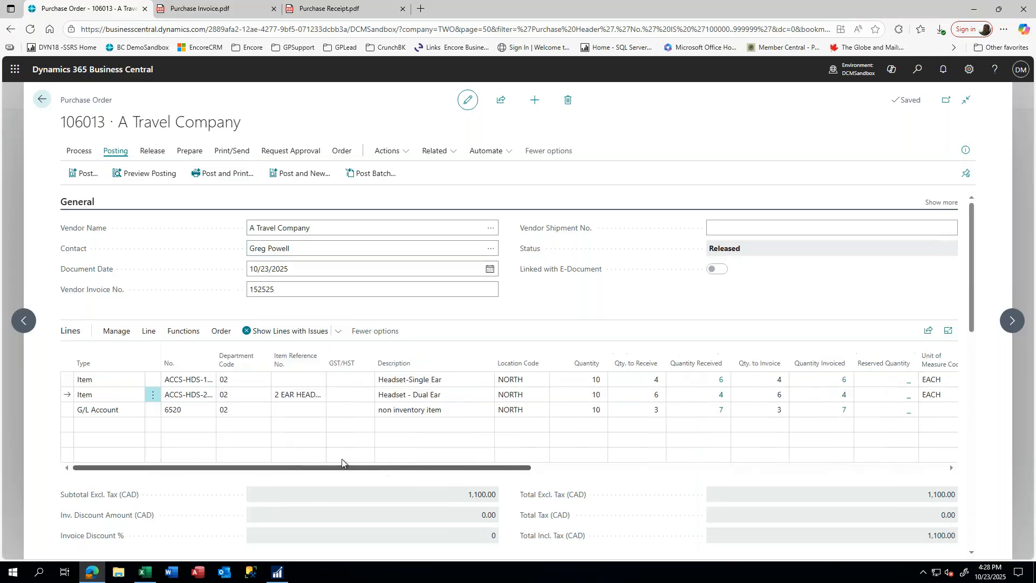
click(630, 410)
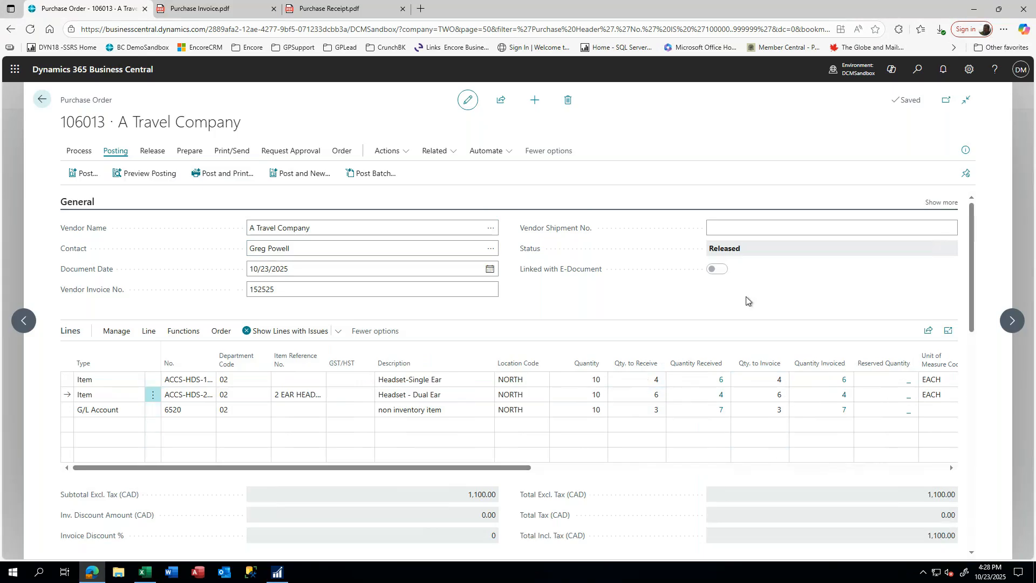
double_click(270, 289)
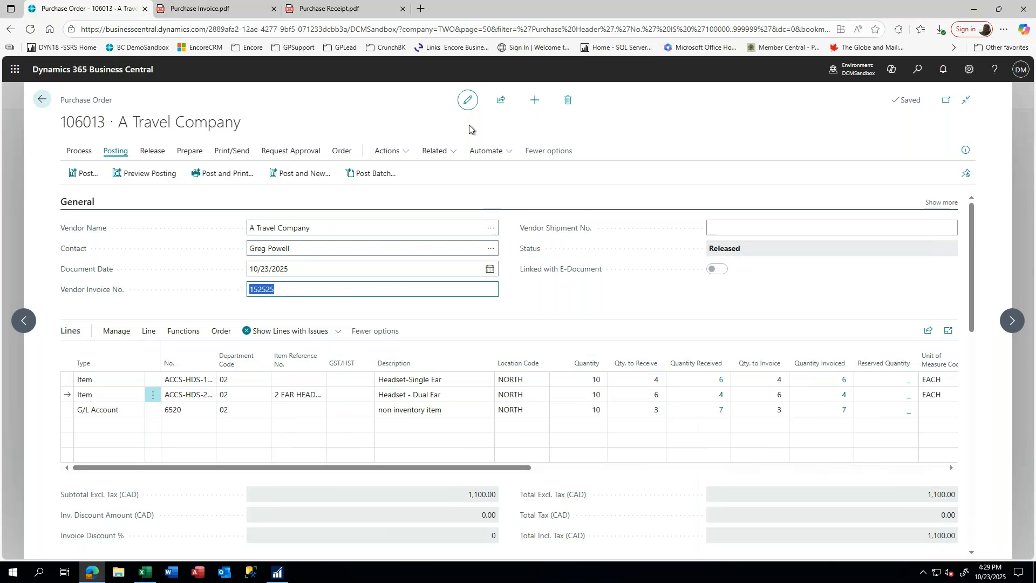
click(43, 102)
click(43, 101)
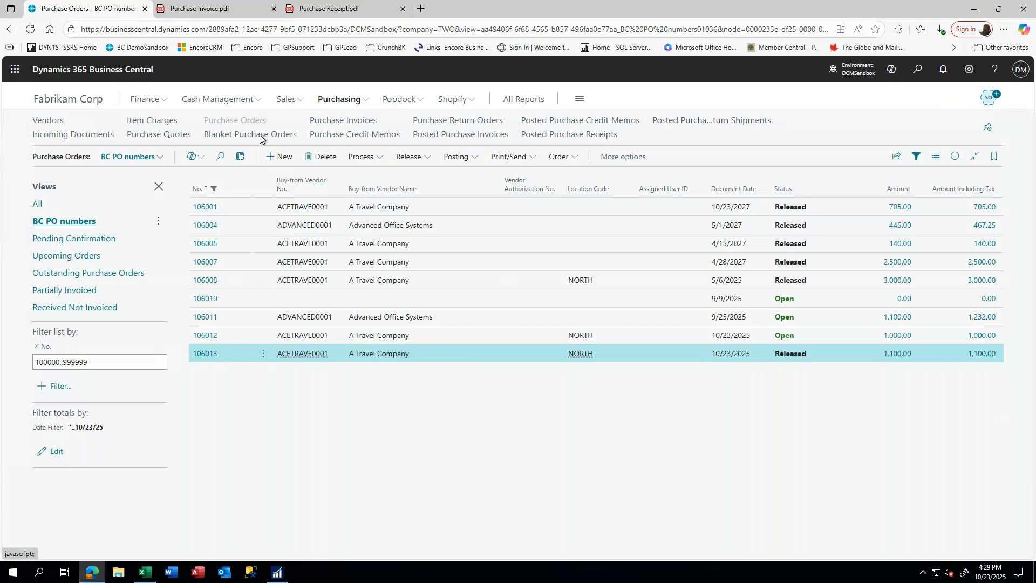
- Go from the Fabrikam Corp home page to the Items list, then switch to Dynamics GP
click(54, 100)
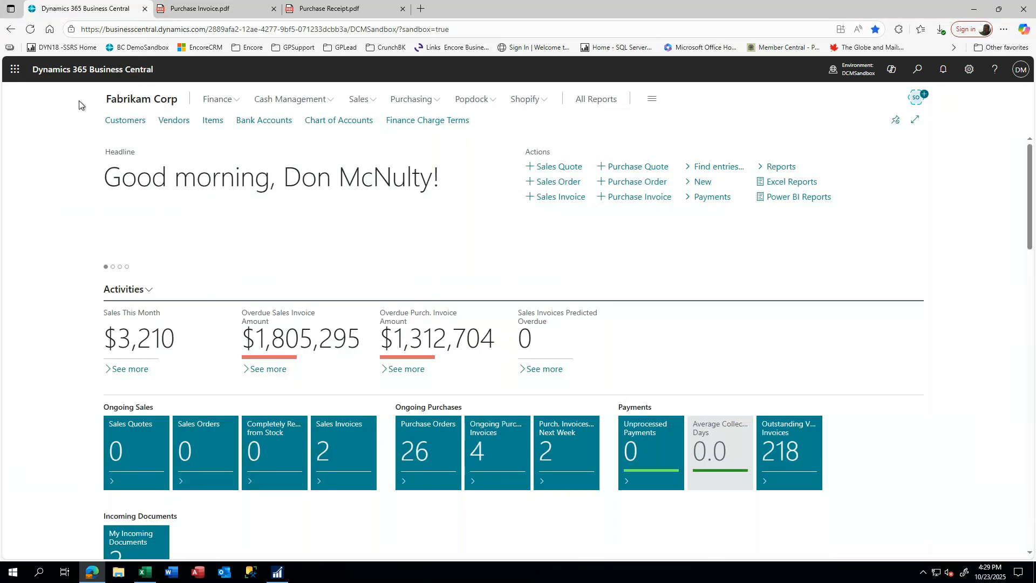
click(414, 101)
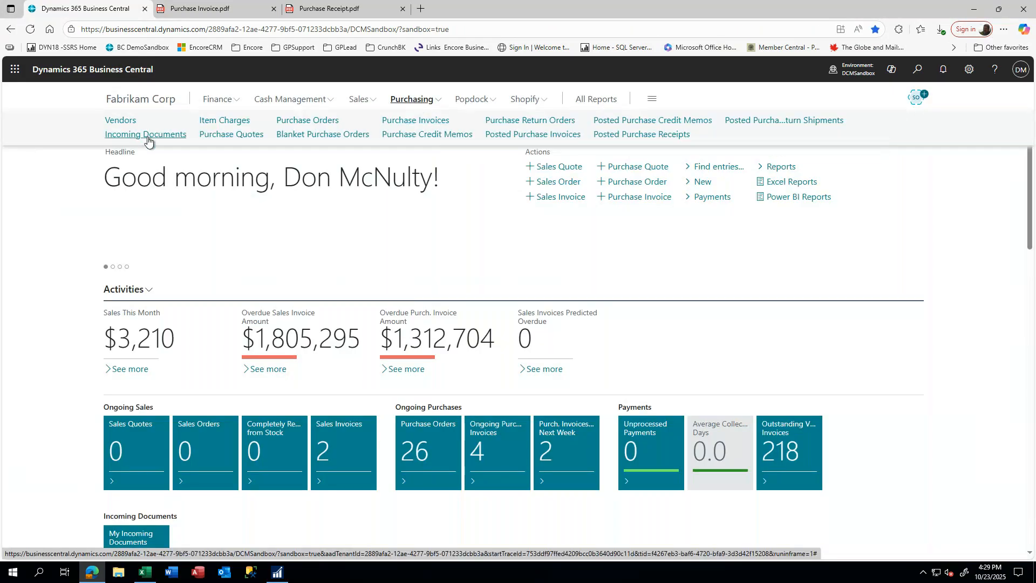
click(147, 108)
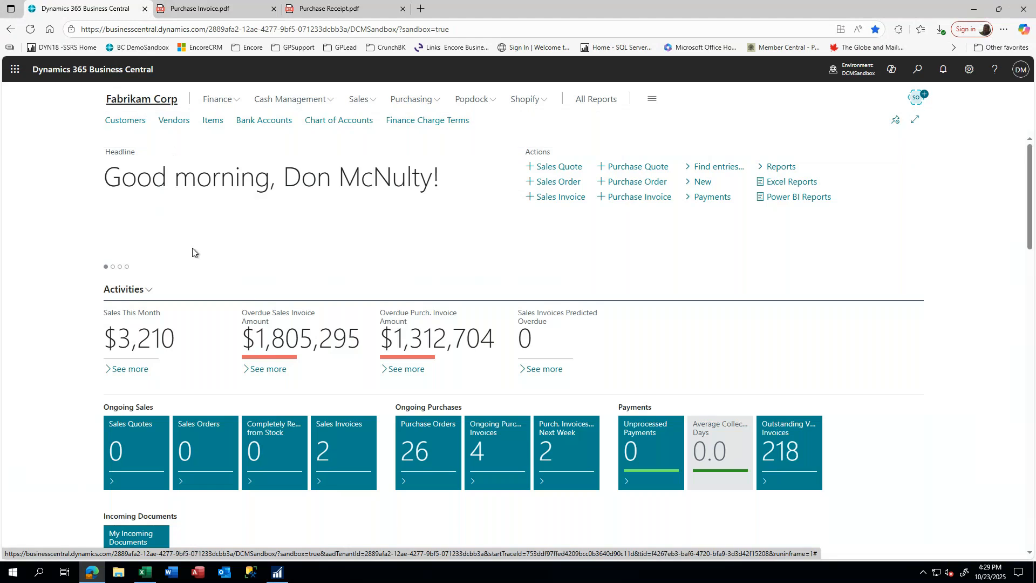
click(208, 124)
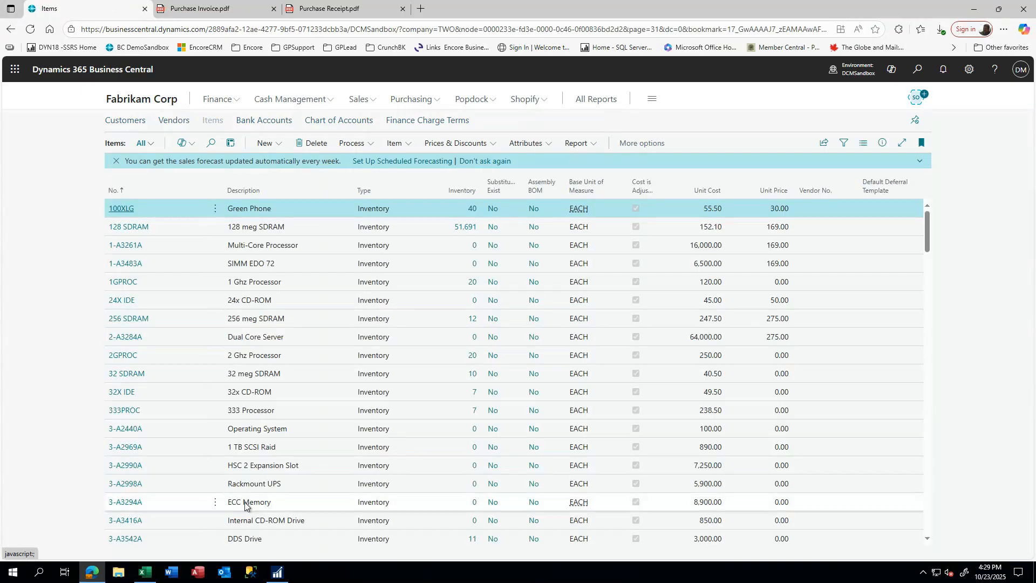
mouse_move(278, 578)
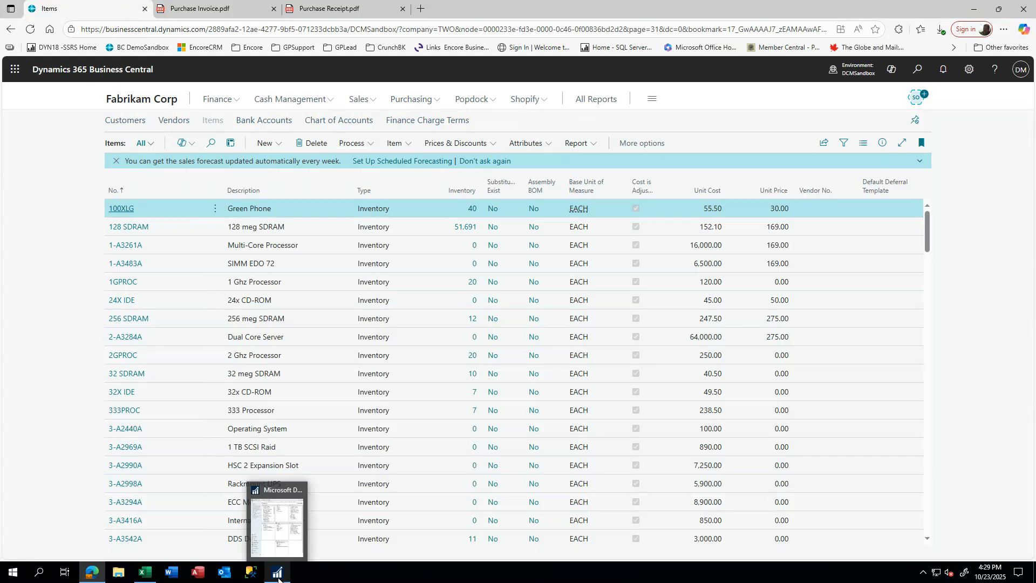
click(278, 542)
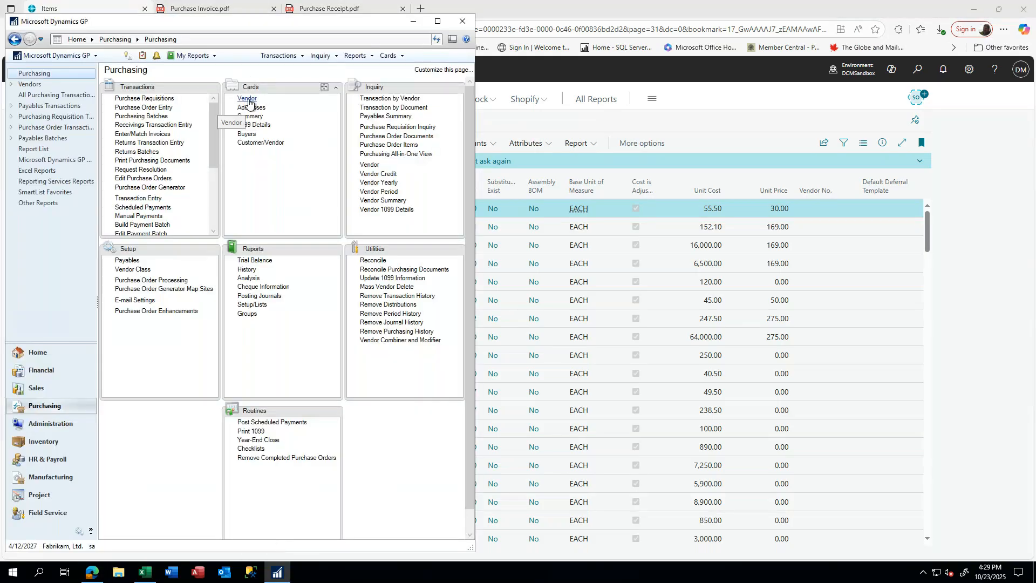
- Open the Item Maintenance card for ACCS-HDS-2EAR and view its purchasing options
click(41, 442)
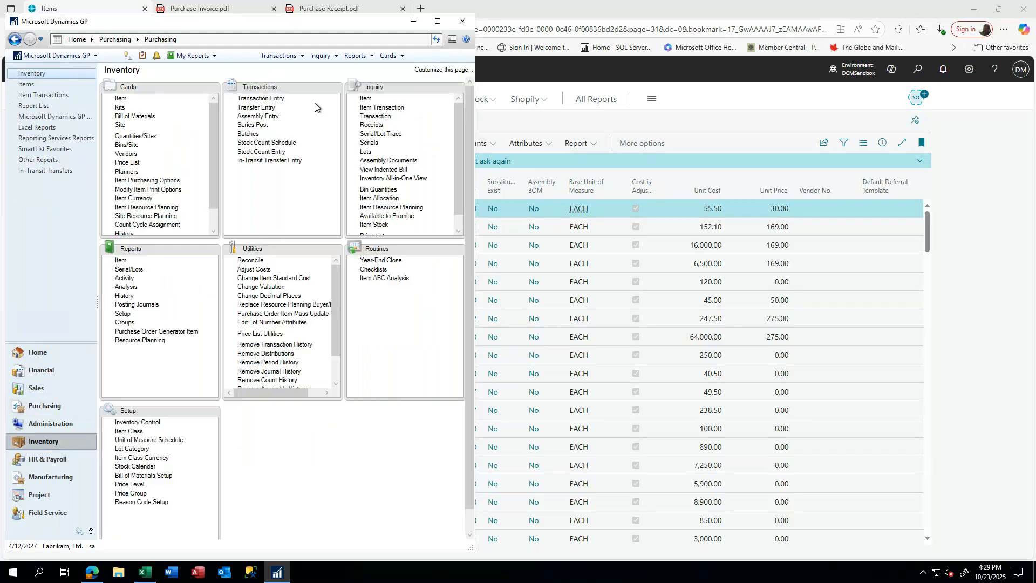
click(120, 98)
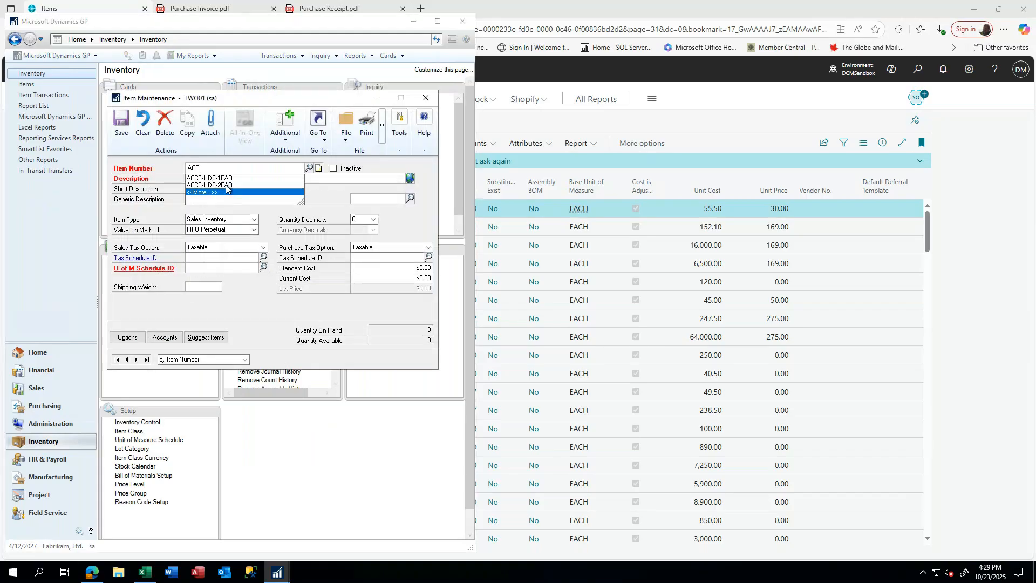
click(318, 126)
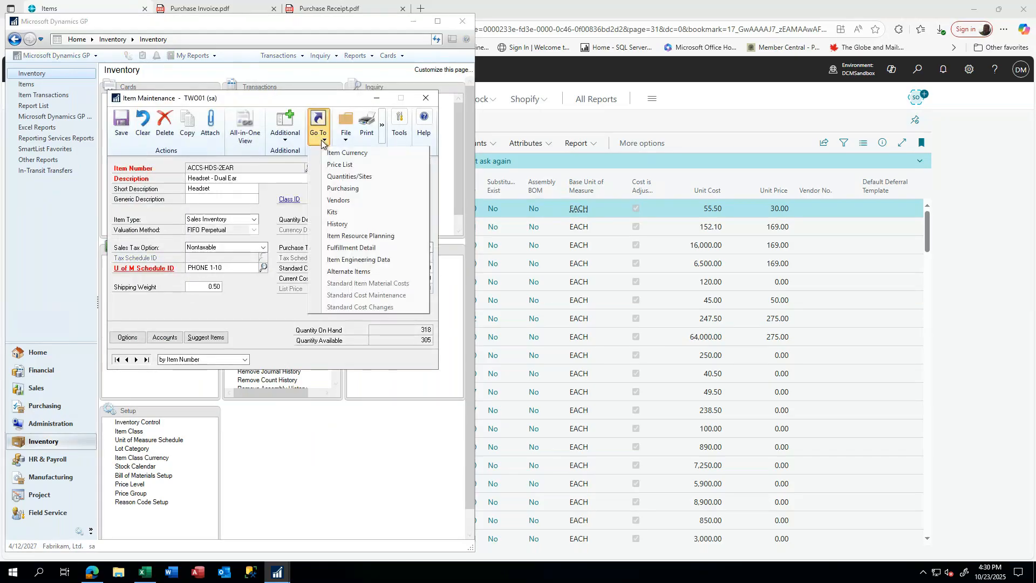
click(347, 189)
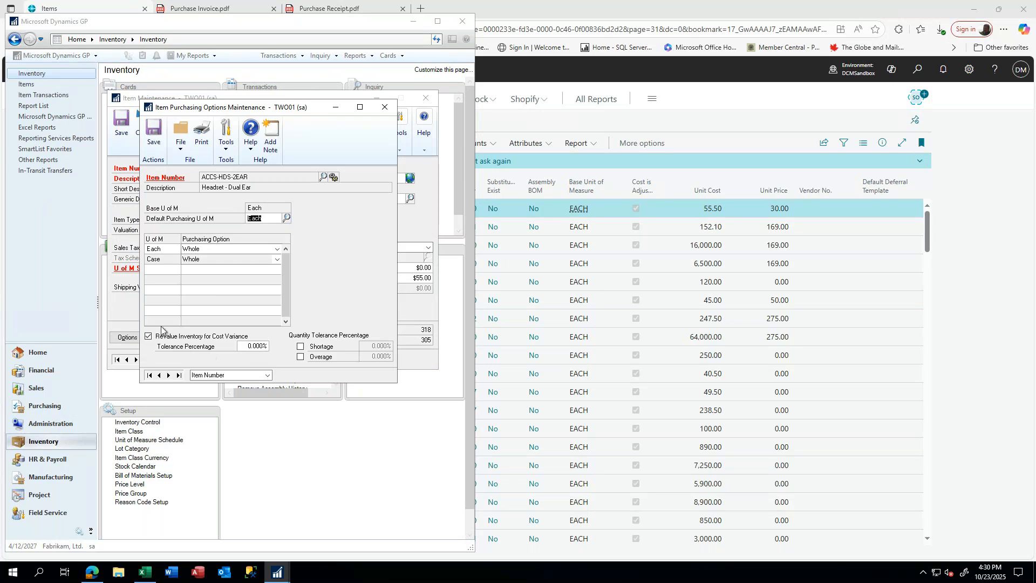
click(384, 108)
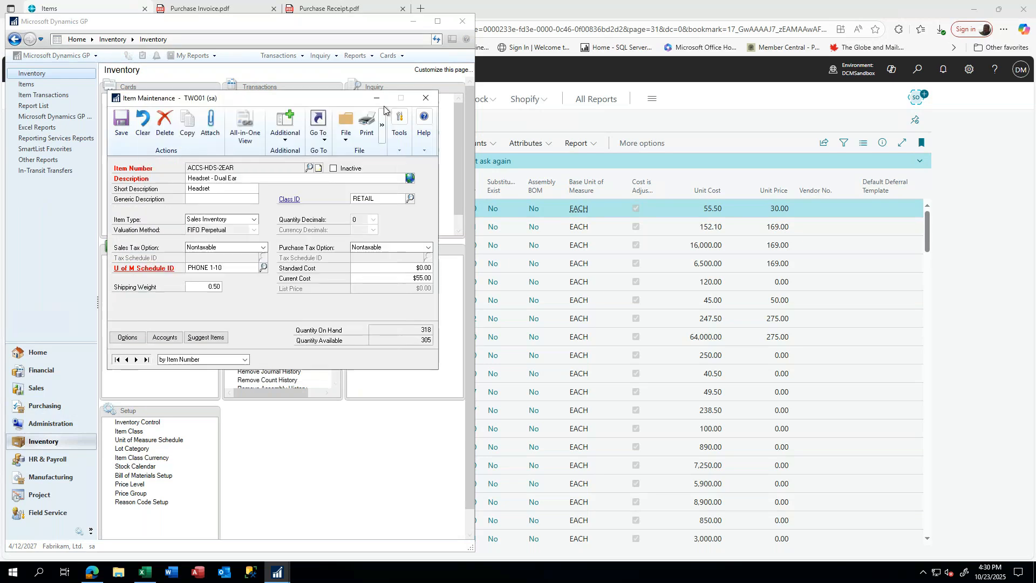
- Review ACCS-HDS-2EAR's item vendor details, including the originating invoice cost, then return to Business Central
click(318, 130)
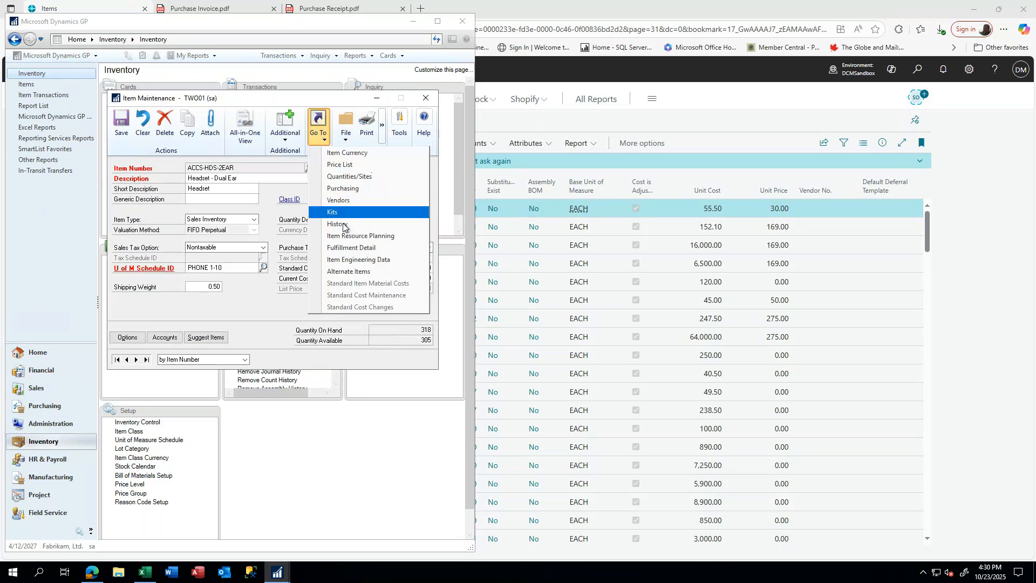
click(338, 200)
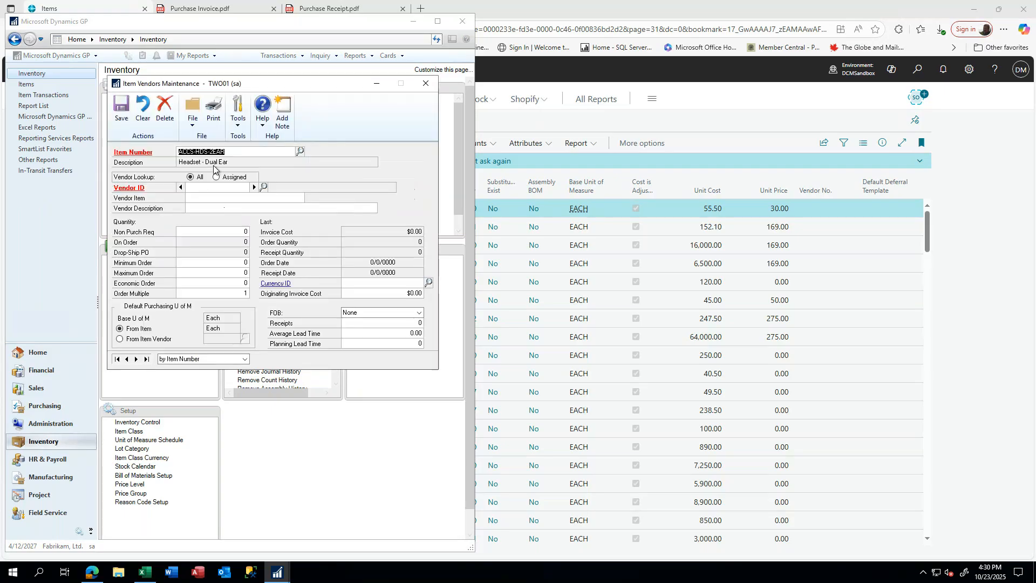
click(410, 295)
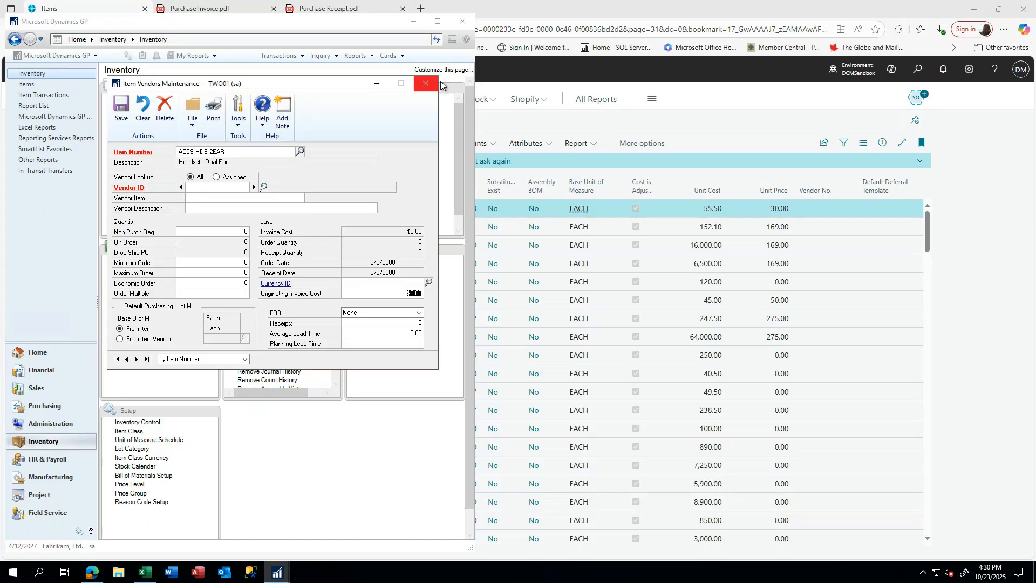
click(692, 118)
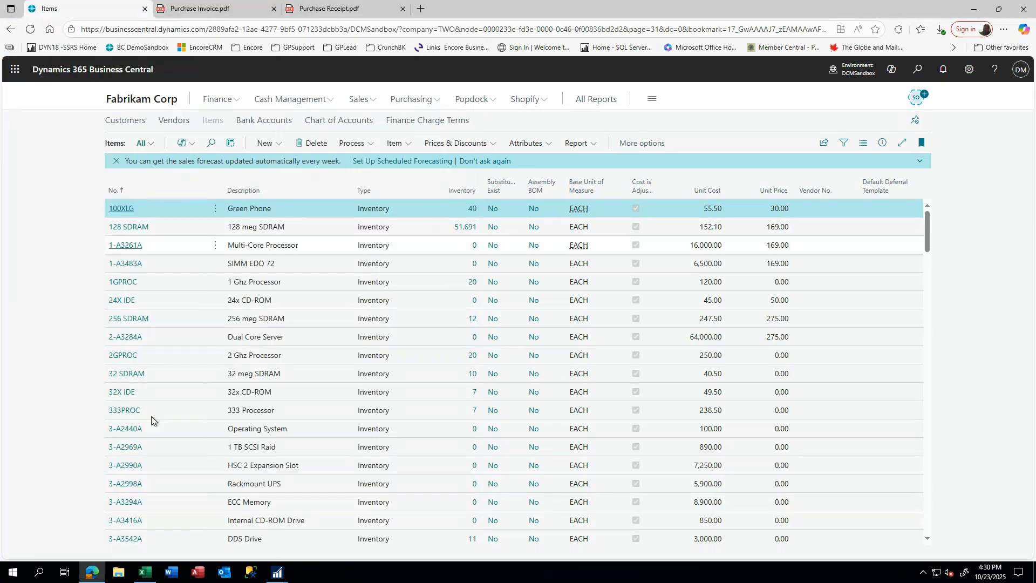
- Open the item card for ACCS-HDS-2EAR Headset - Dual Ear and show its Prices & Discounts actions
scroll(151, 415, down, 10)
scroll(152, 412, down, 8)
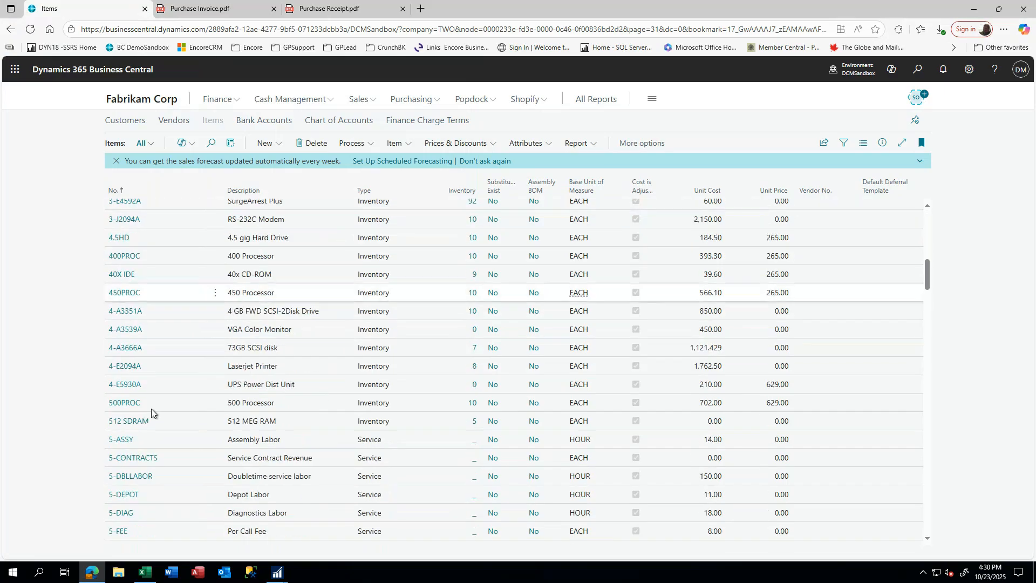
scroll(151, 409, down, 3)
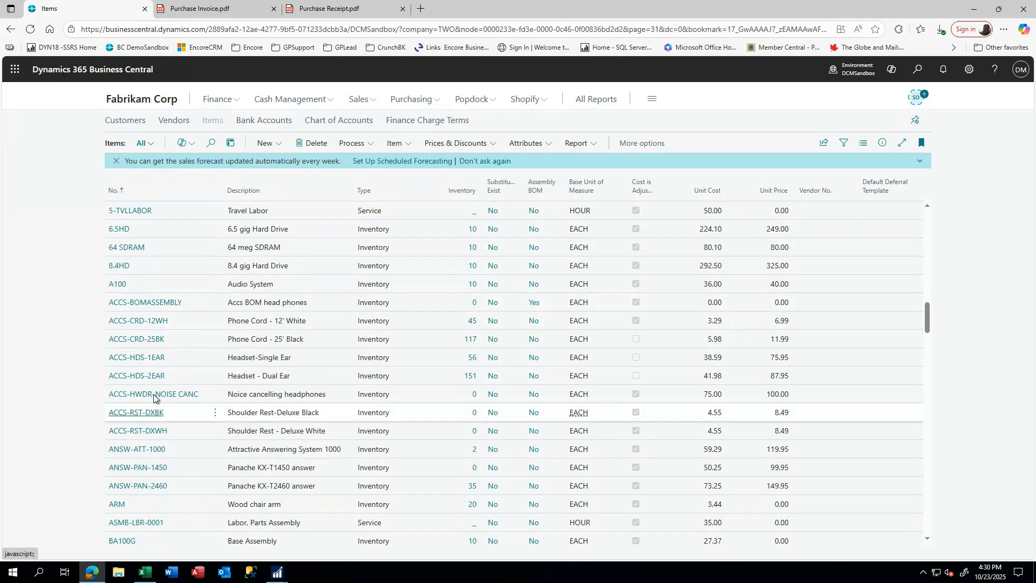
click(156, 380)
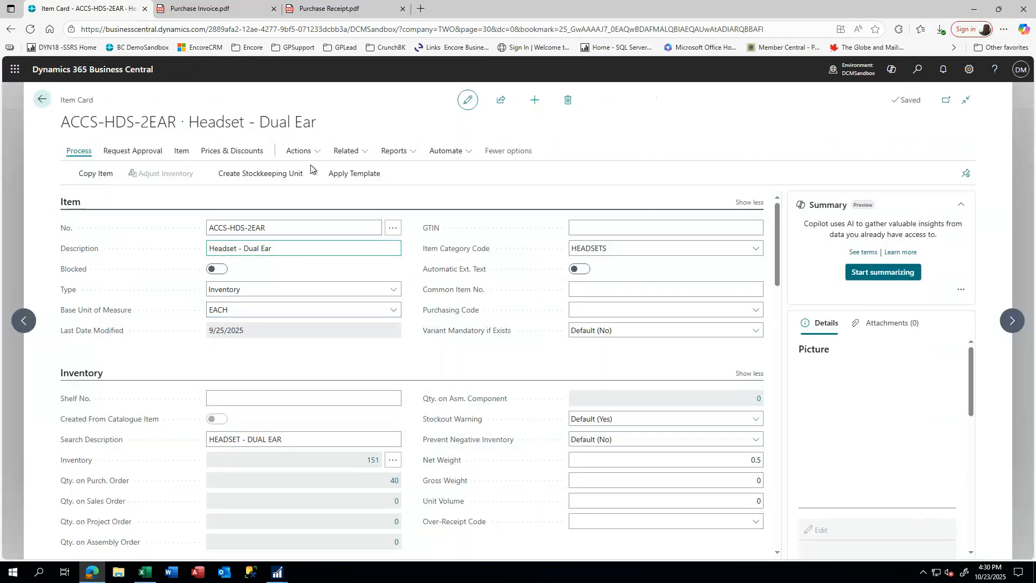
click(237, 154)
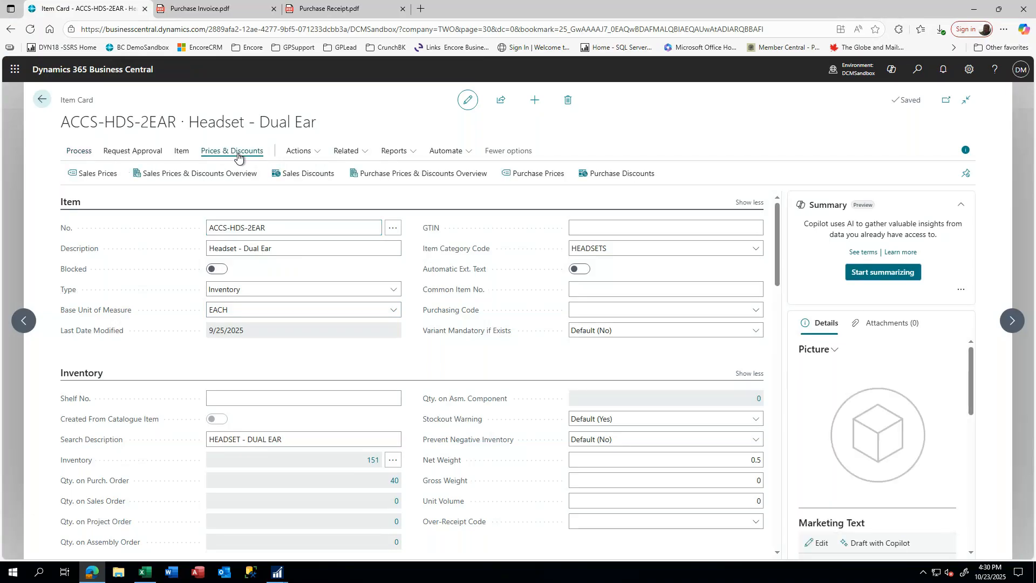
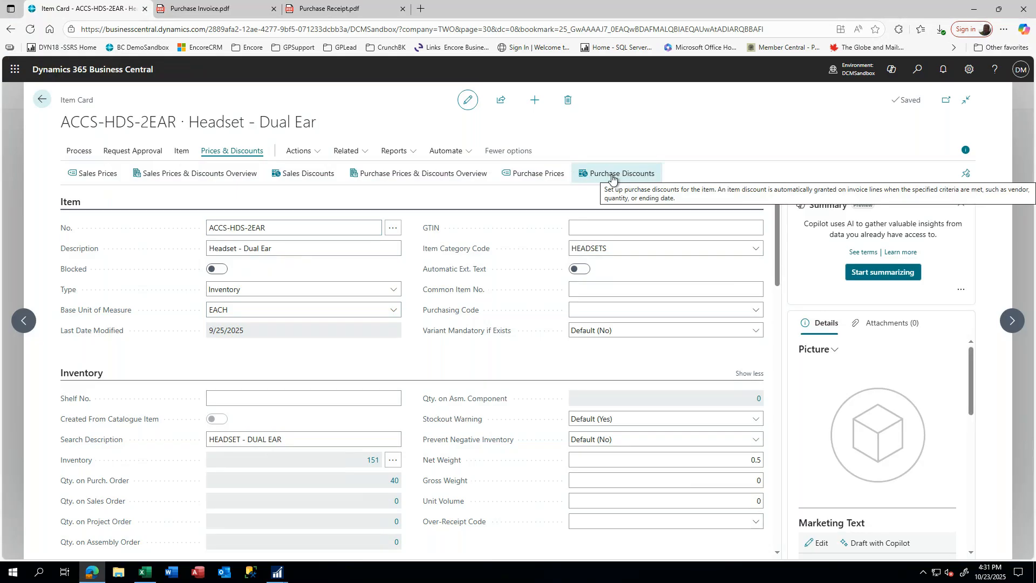
- Start a purchase line discount for ACCS-HDS-2EAR from vendor ACETRAVE0001 with unit of measure EACH
click(611, 176)
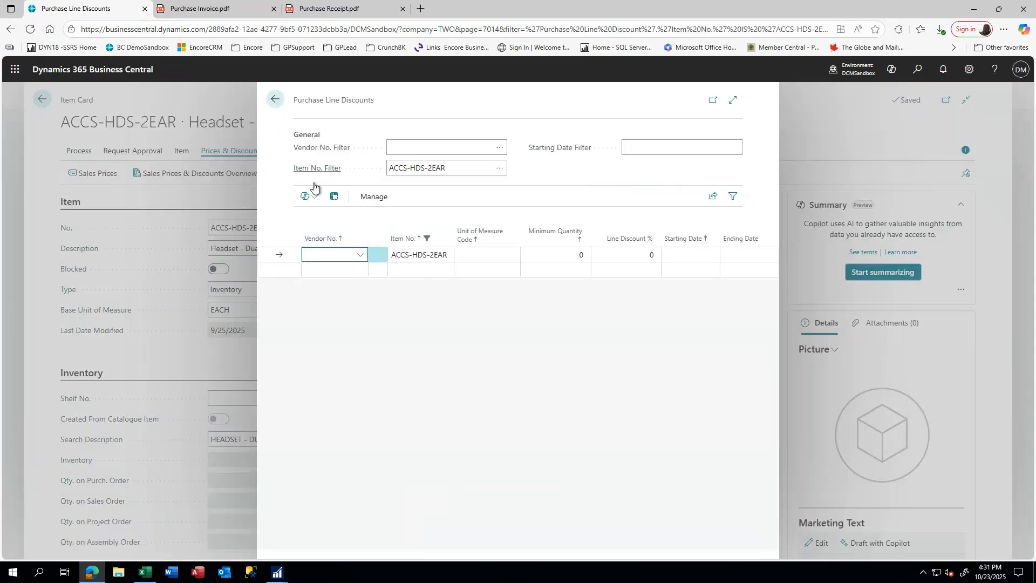
text(ace)
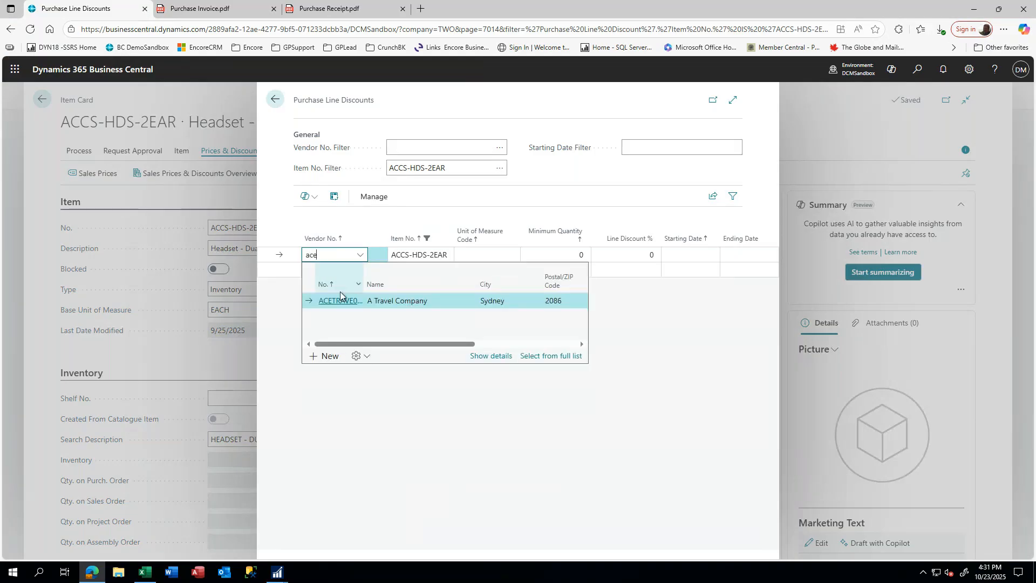
click(335, 302)
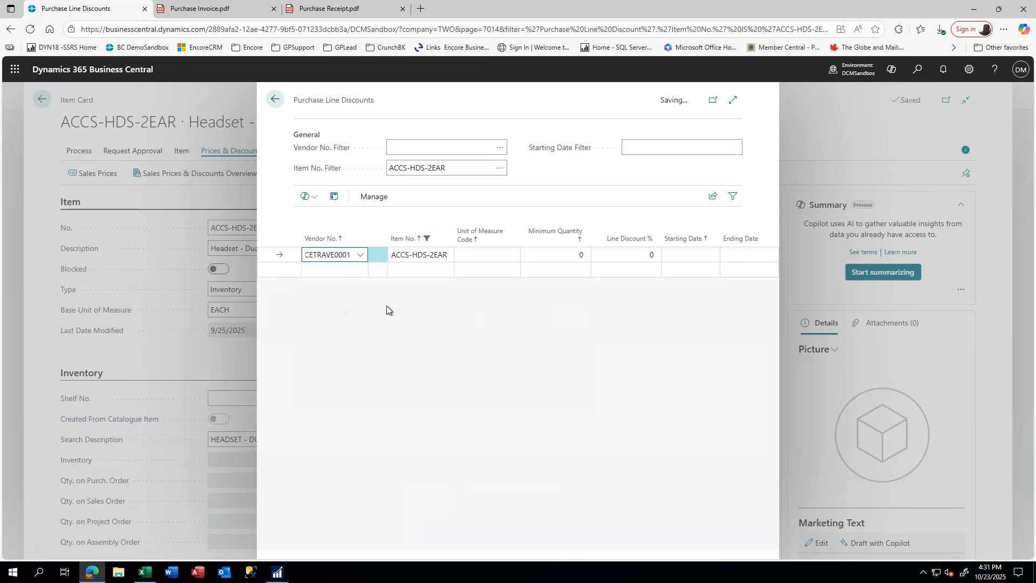
key(Tab)
key(Tab)
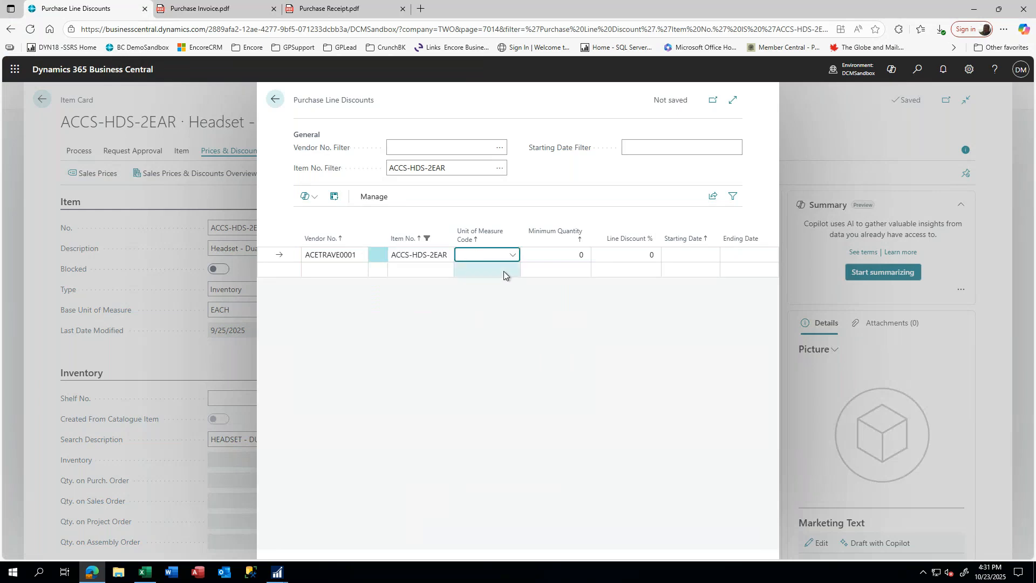
click(512, 255)
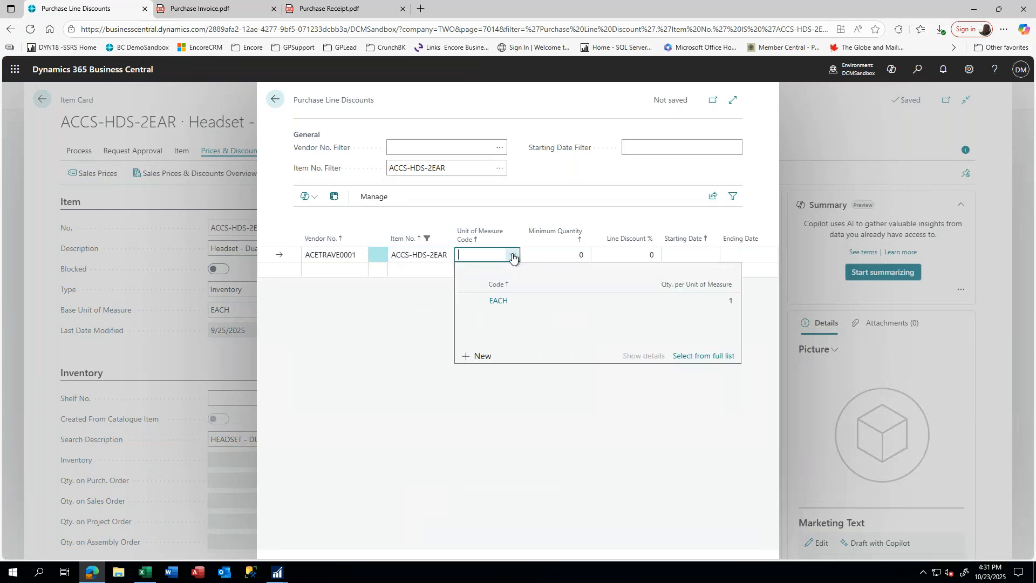
click(500, 301)
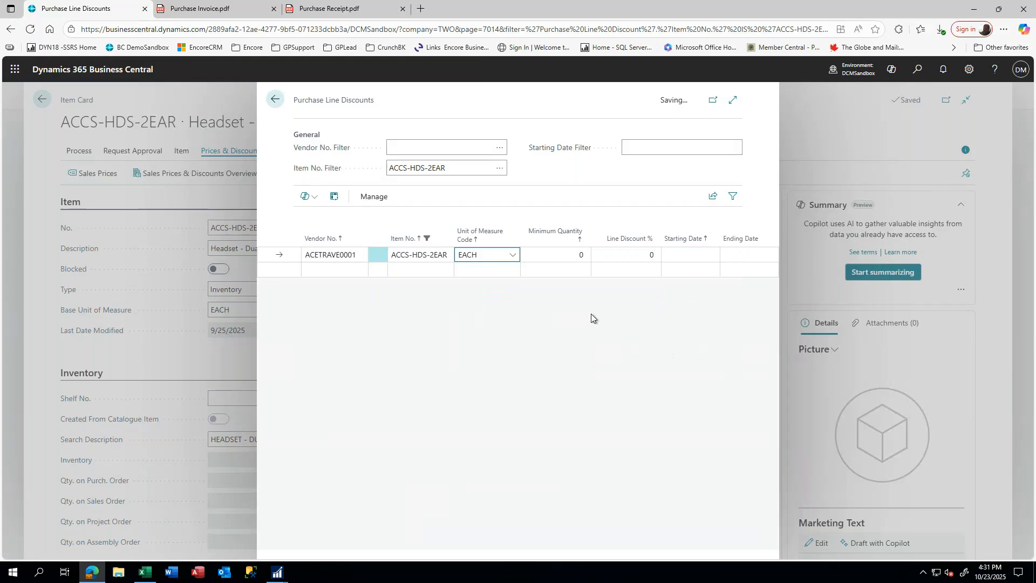
- Give the discount minimum quantity 15 and 10% line discount, save it, and return to the item card
key(Tab)
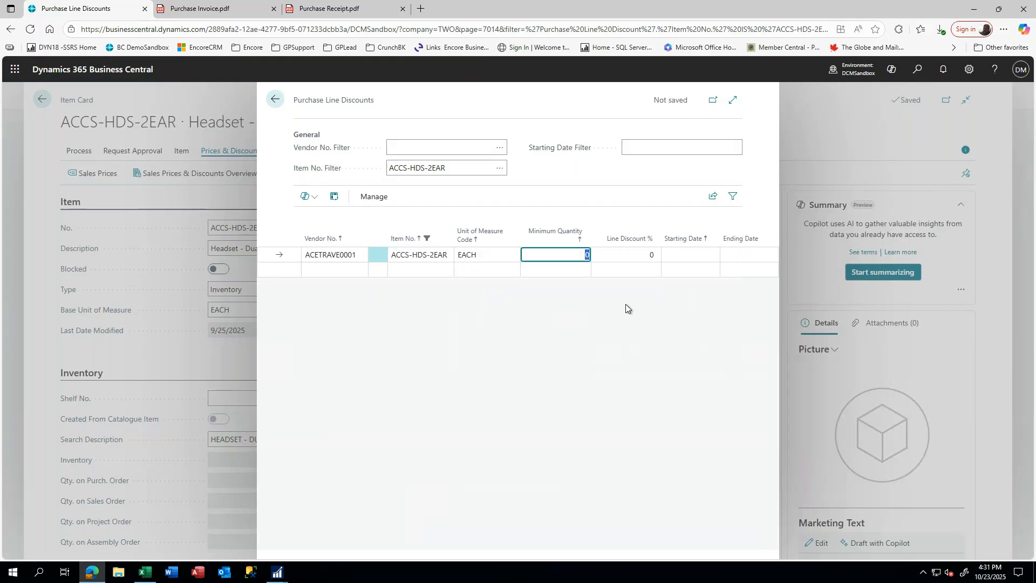
text(15)
key(Tab)
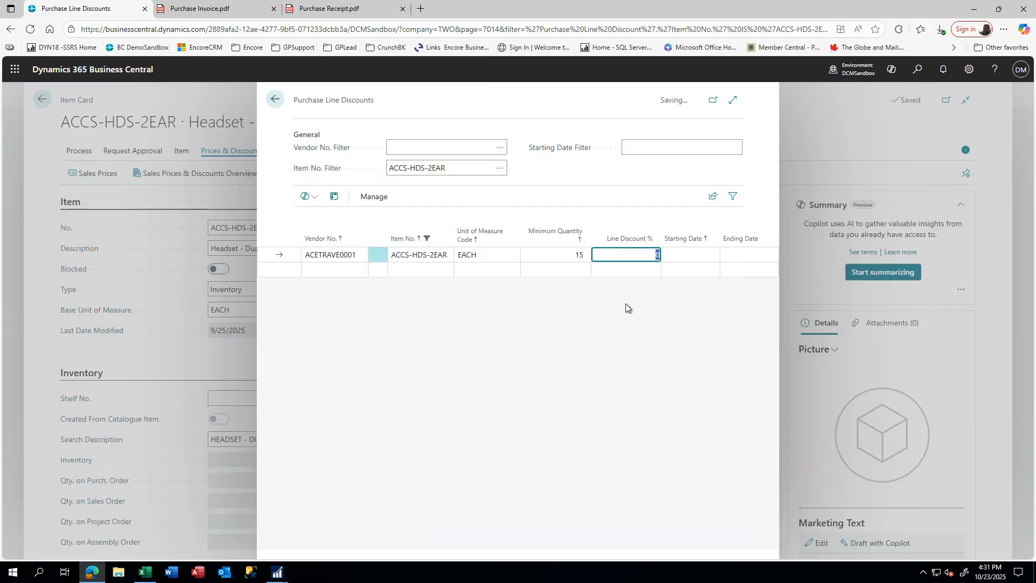
text(10.)
key(Tab)
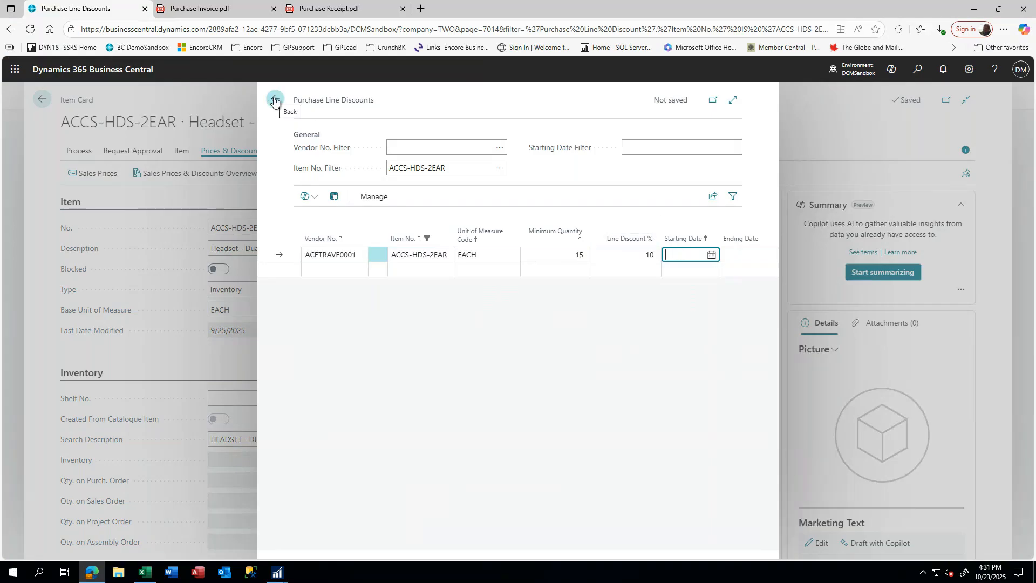
click(344, 270)
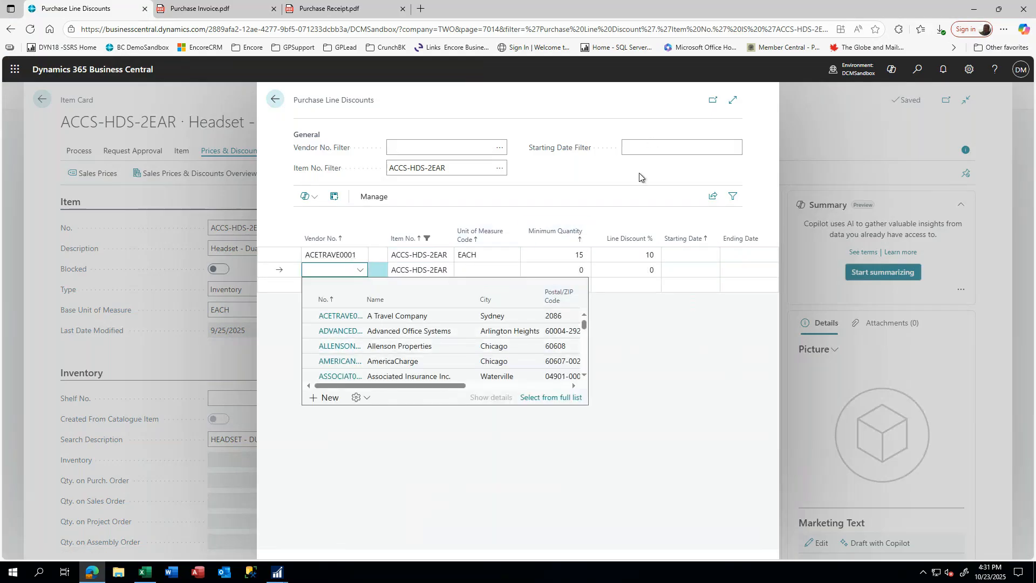
click(340, 255)
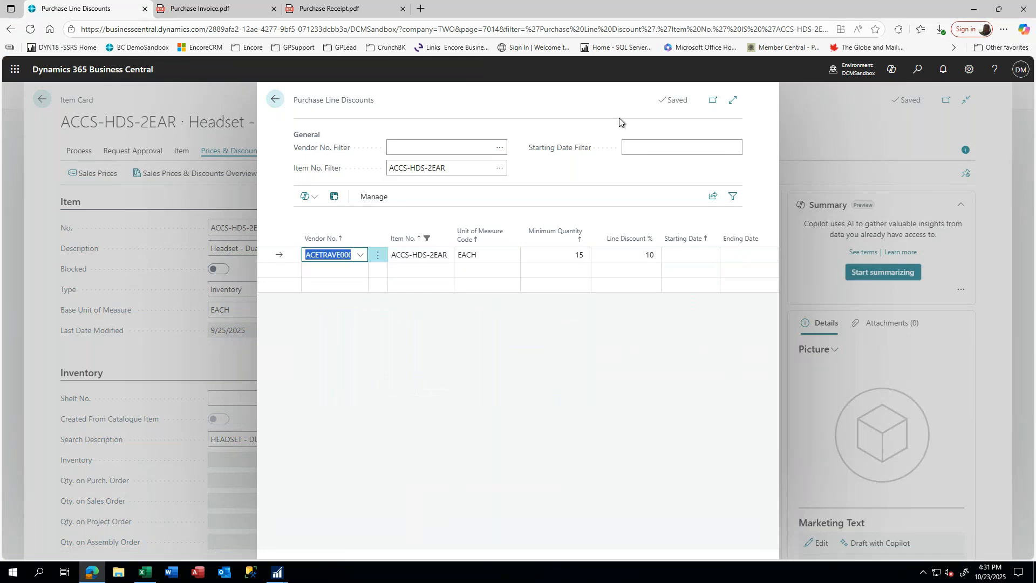
click(272, 101)
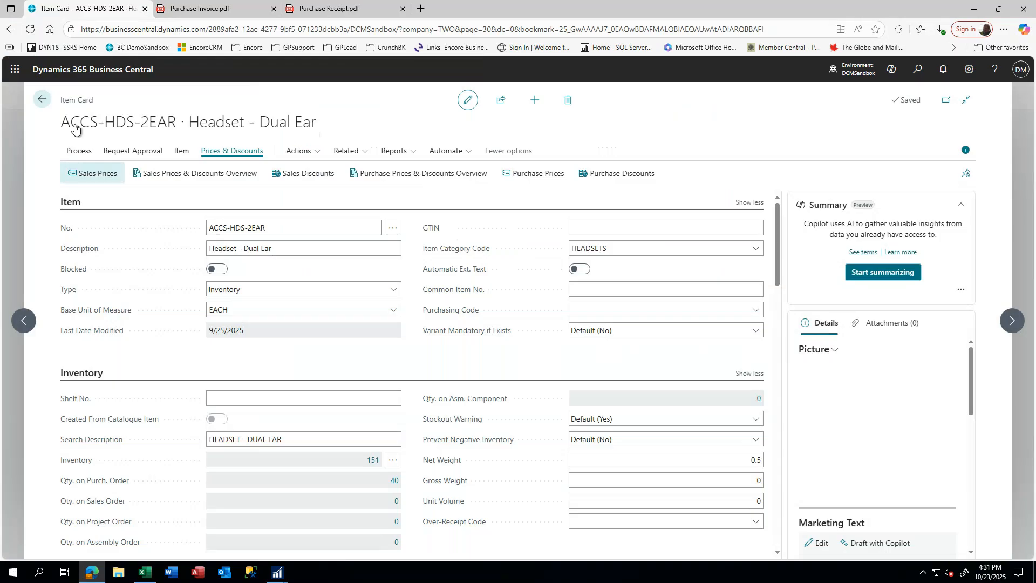
- Go from the Items list to Purchasing > Purchase Orders and create a new purchase order
click(43, 102)
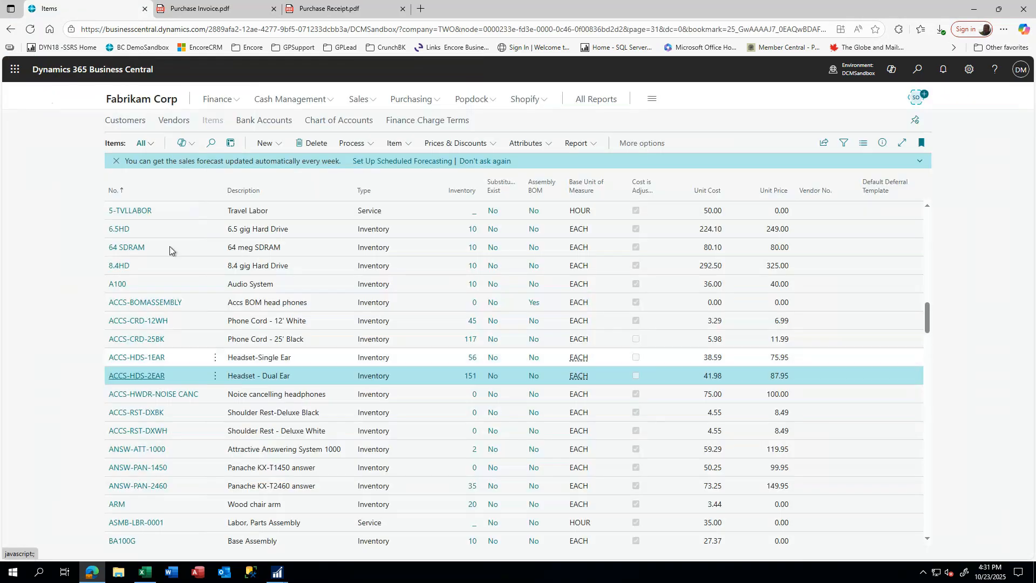
click(409, 100)
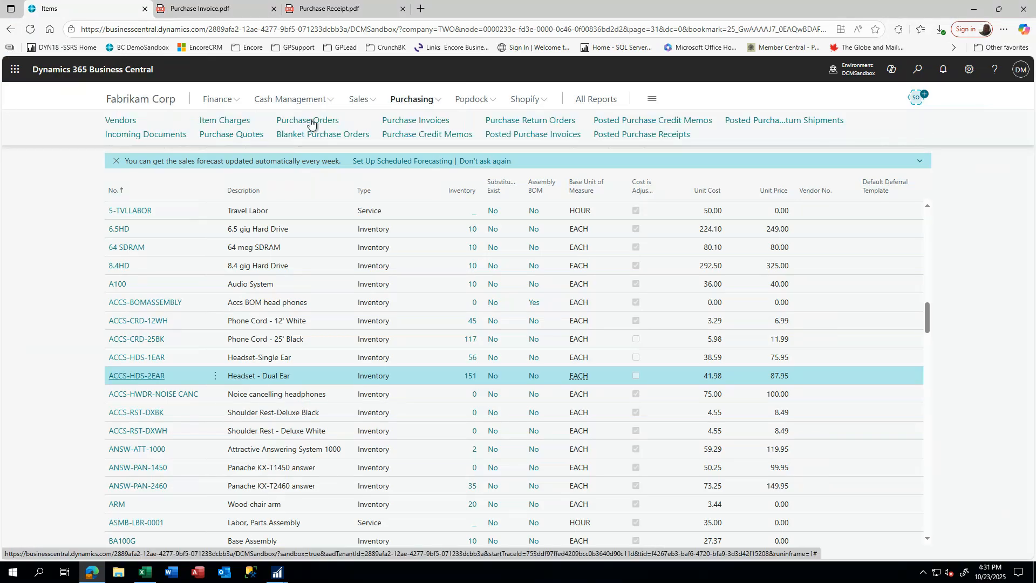
click(310, 121)
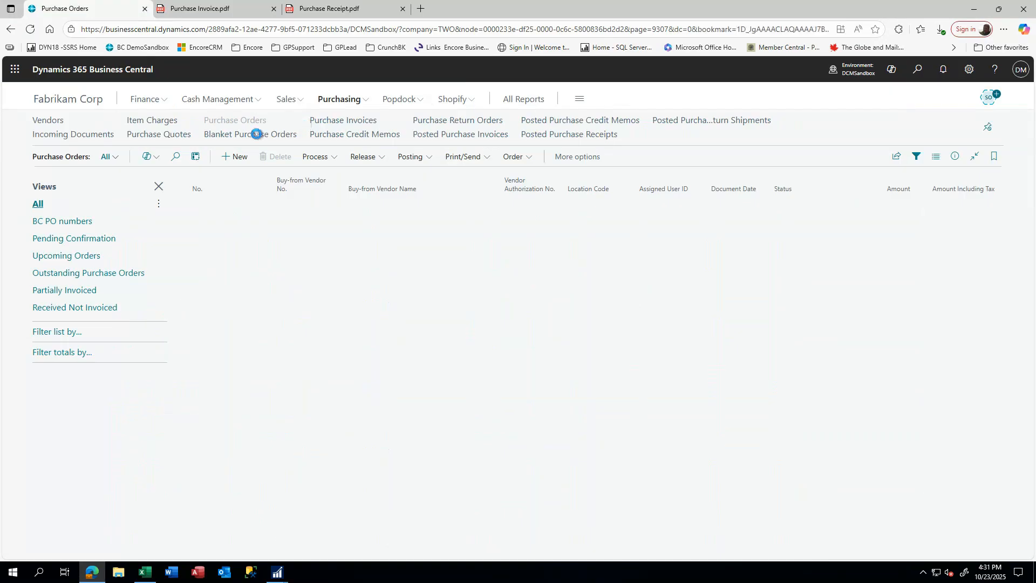
click(233, 158)
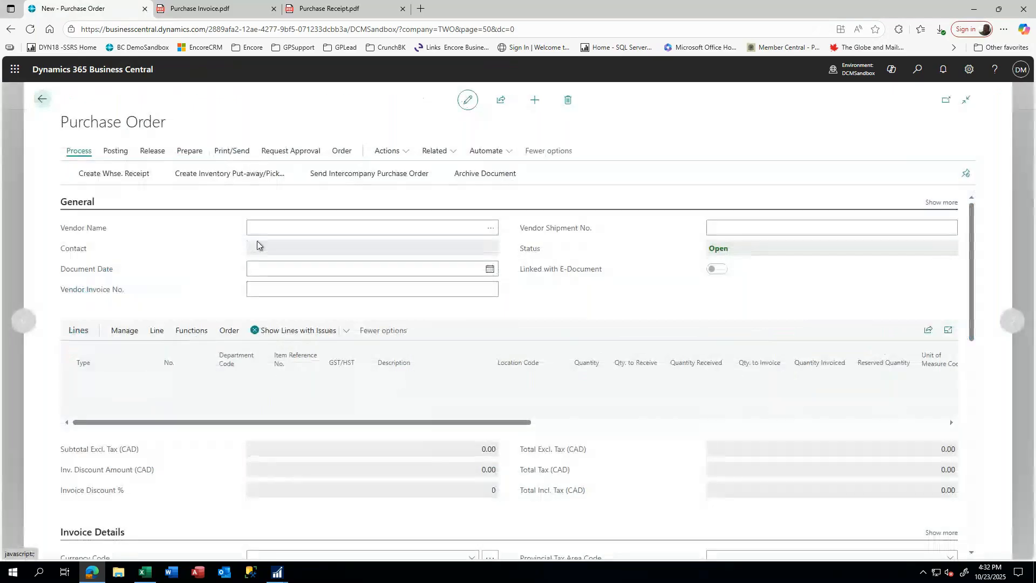
- Set the order's vendor to A Travel Company
text(ace)
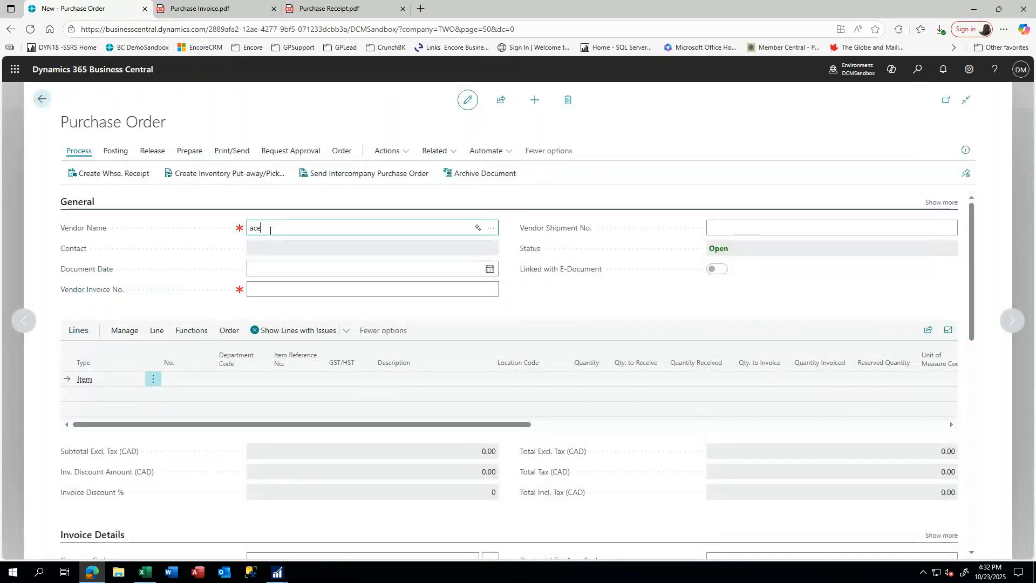
key(Tab)
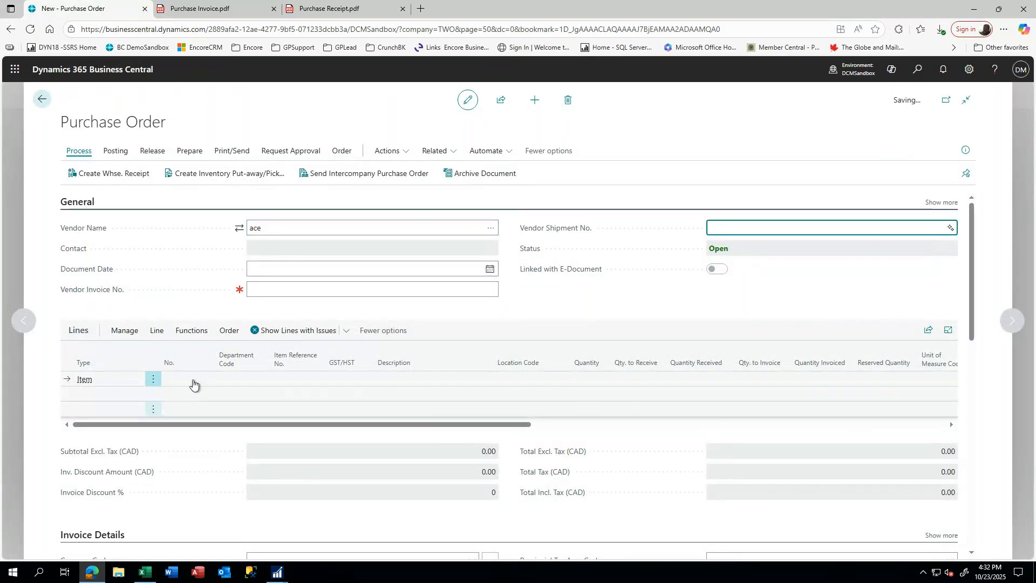
click(193, 379)
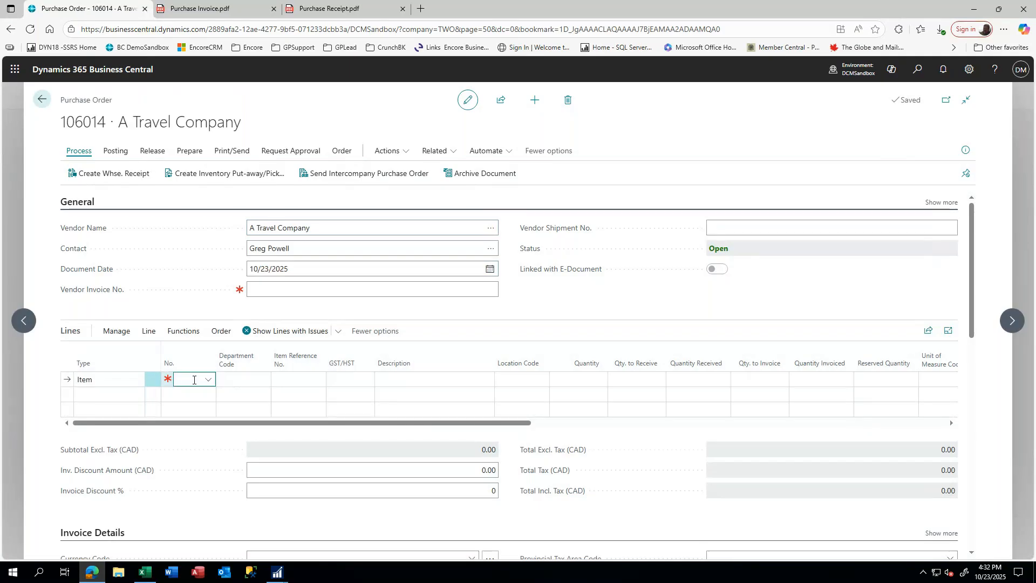
- Add a line for 10 Headset - Dual Ear at 55.00 each, totalling 550.00
text(acc)
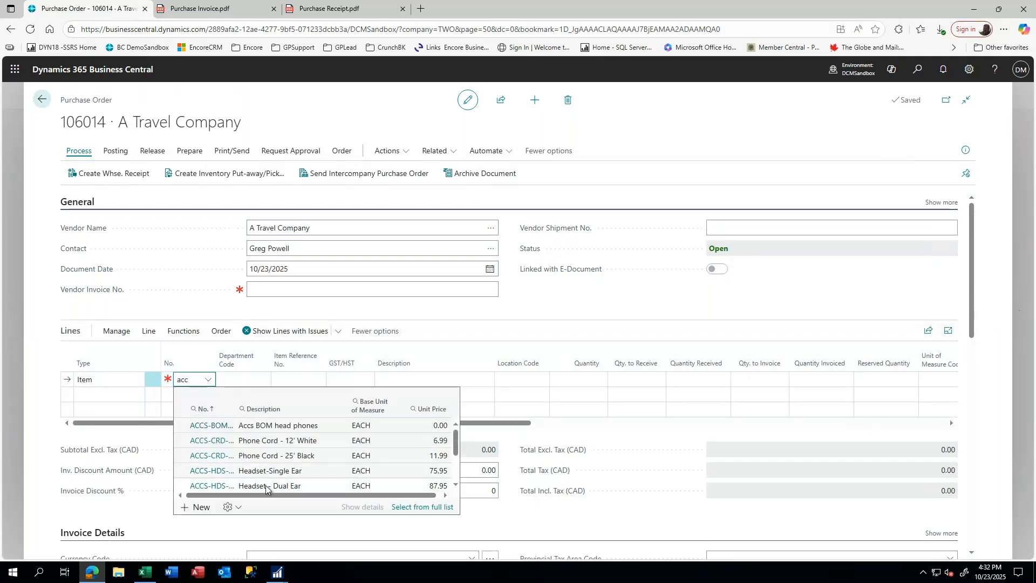
click(265, 486)
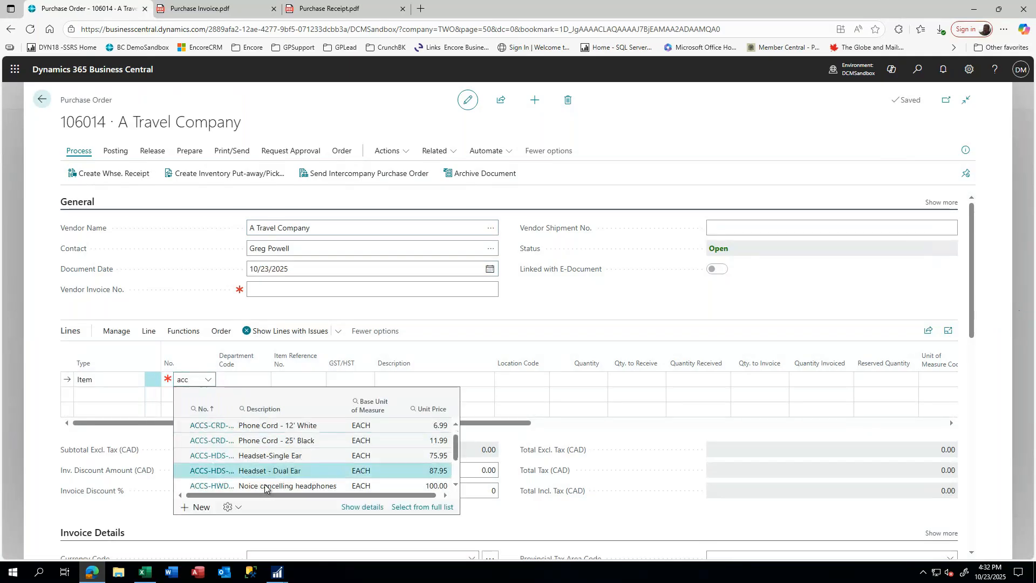
click(209, 473)
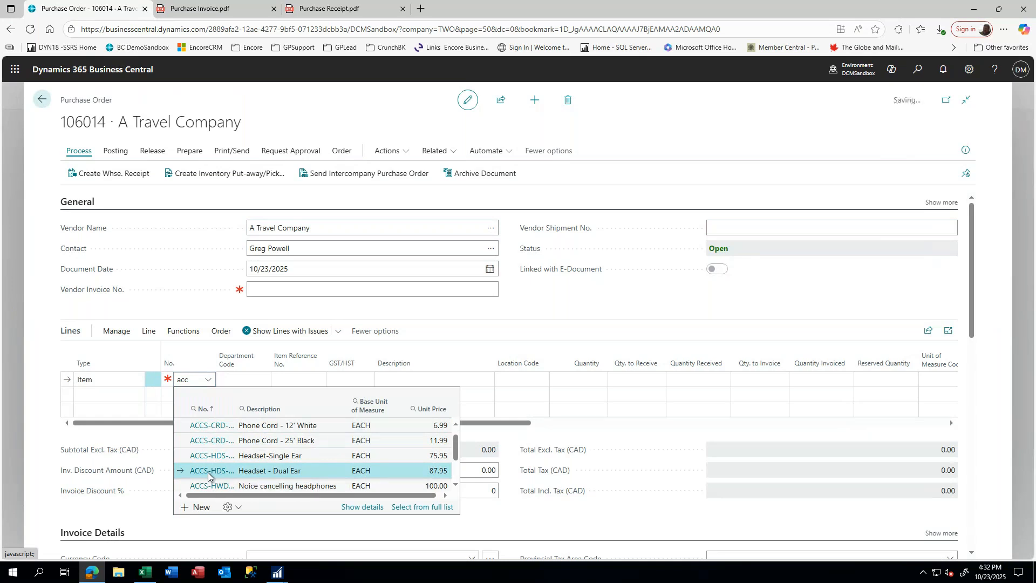
key(Tab)
text(10)
key(Tab)
key(Tab)
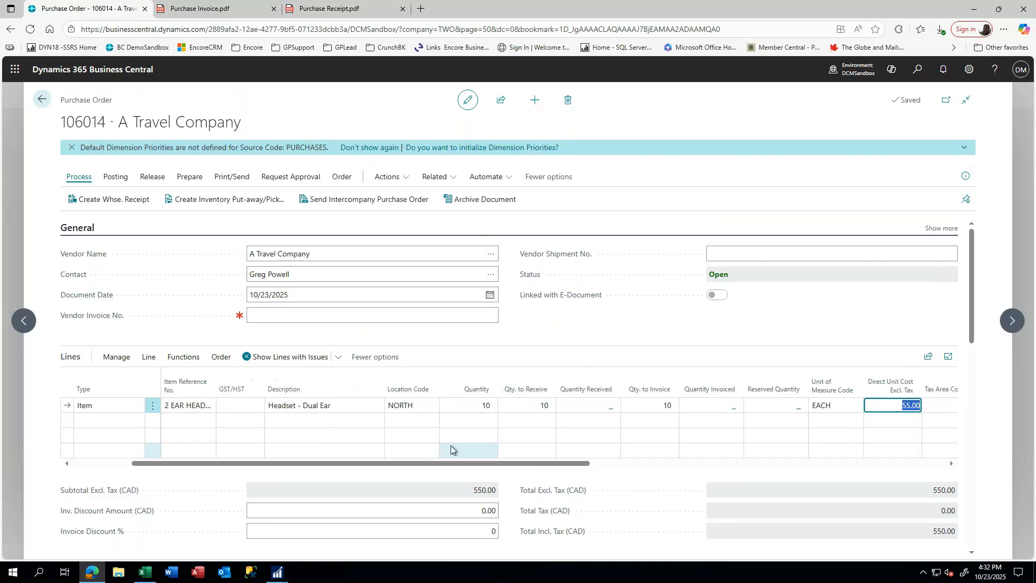
key(Tab)
key(Tab)
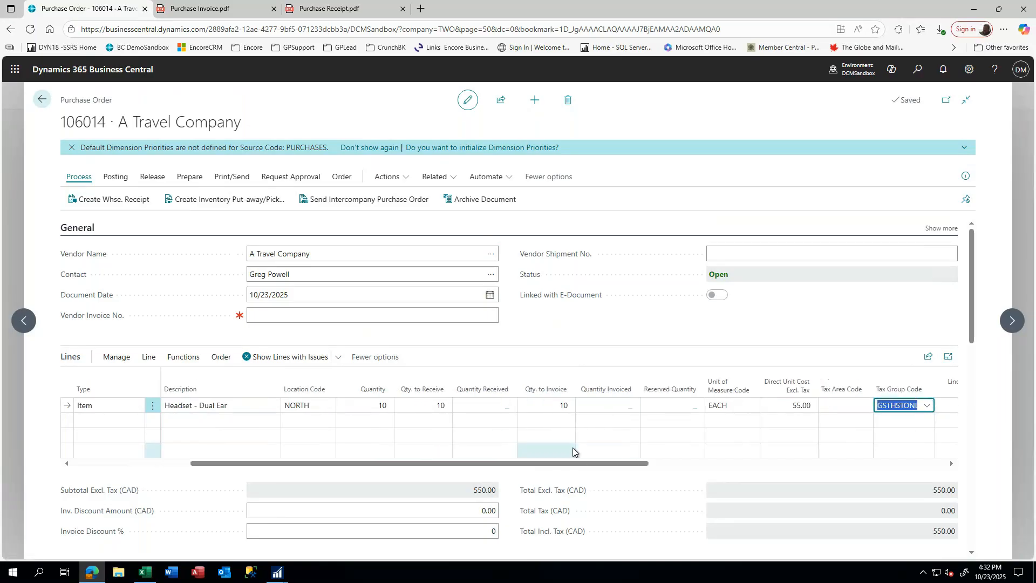
key(Tab)
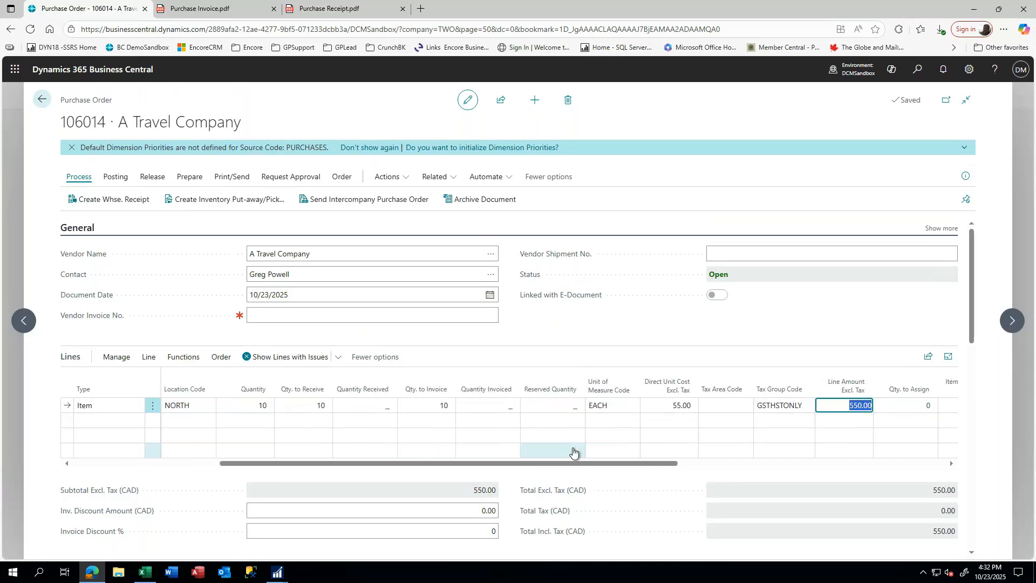
key(Tab)
click(257, 404)
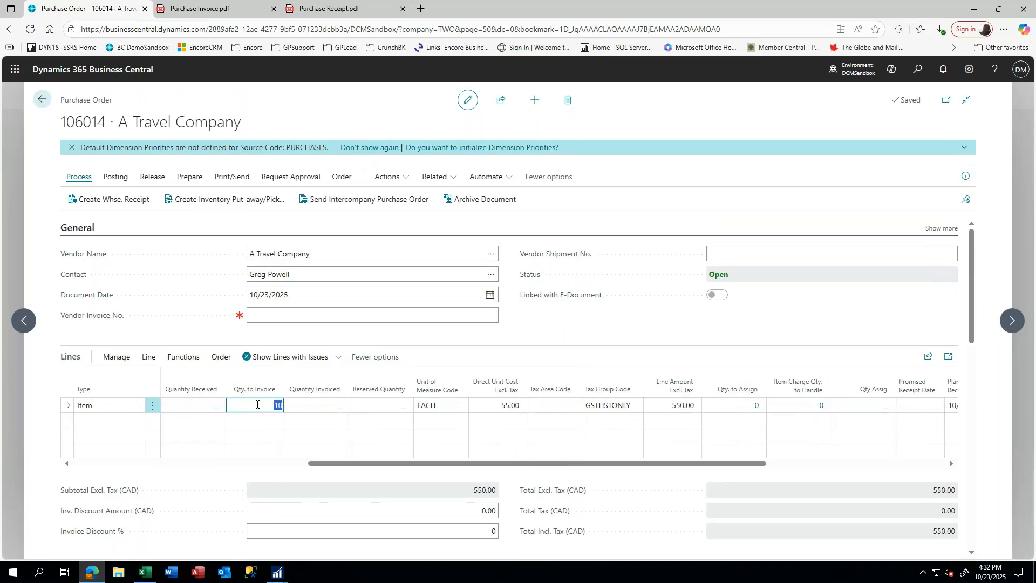
- Change the headset line's Quantity and Qty. to Invoice to 15, totalling 742.50, then return to the list
text(15)
key(Tab)
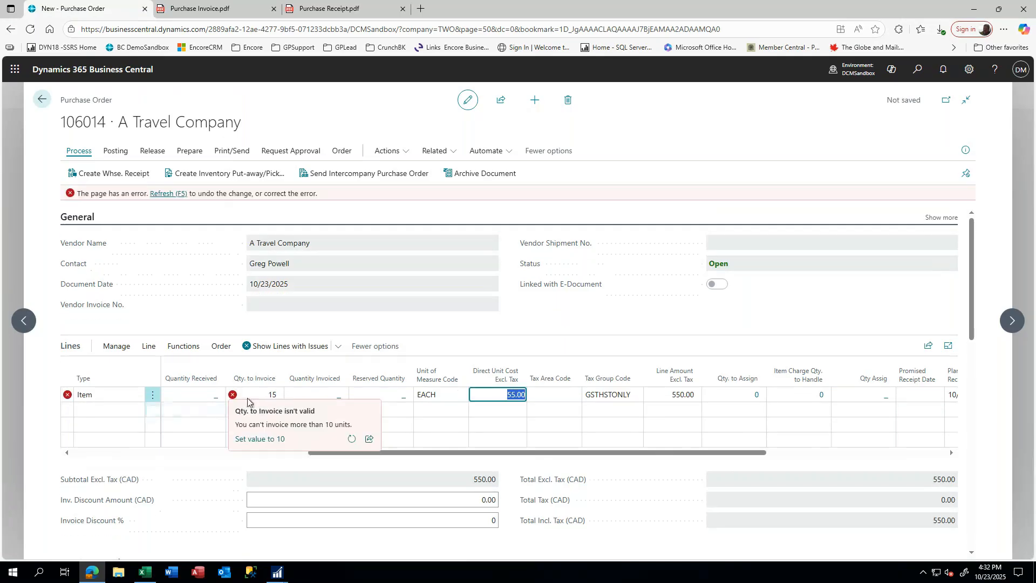
drag(381, 453, 233, 451)
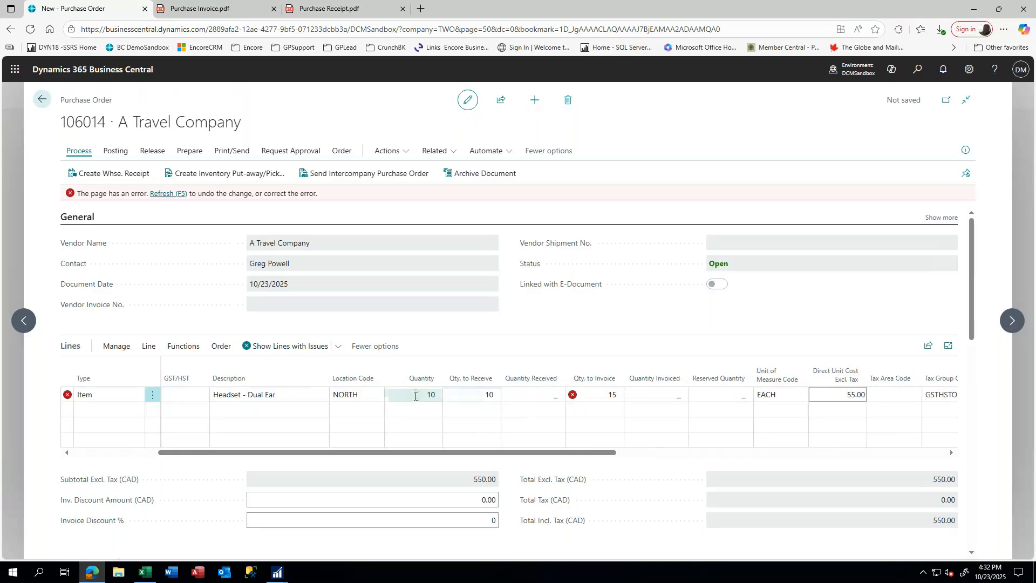
click(415, 395)
text(1)
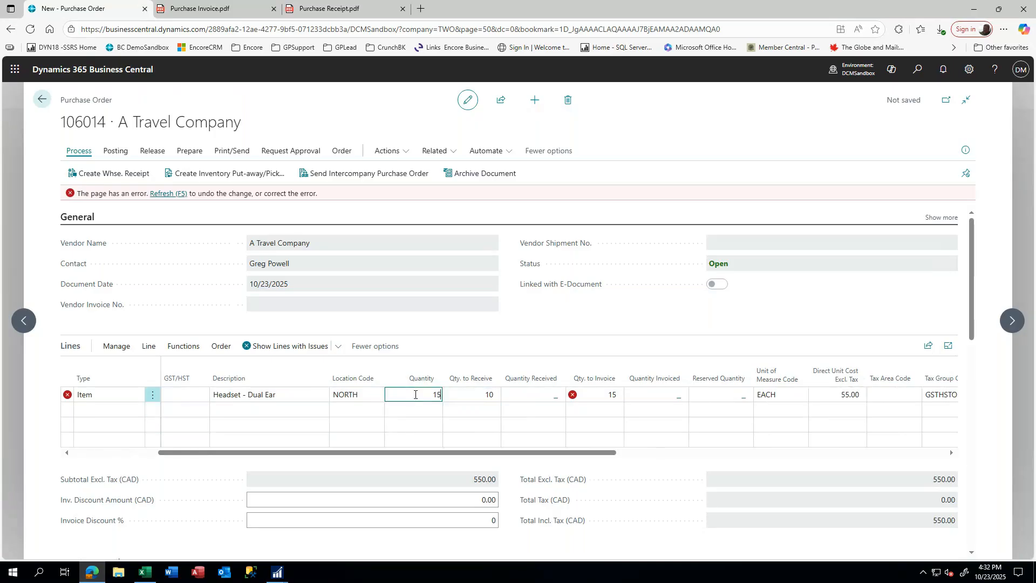
key(Tab)
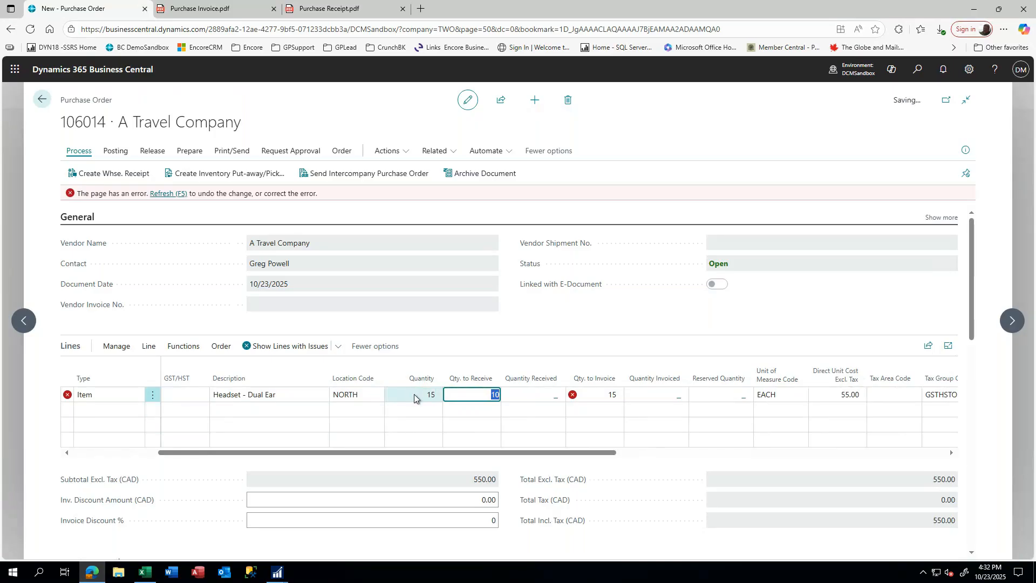
key(Tab)
key(Tab)
key(Tab)
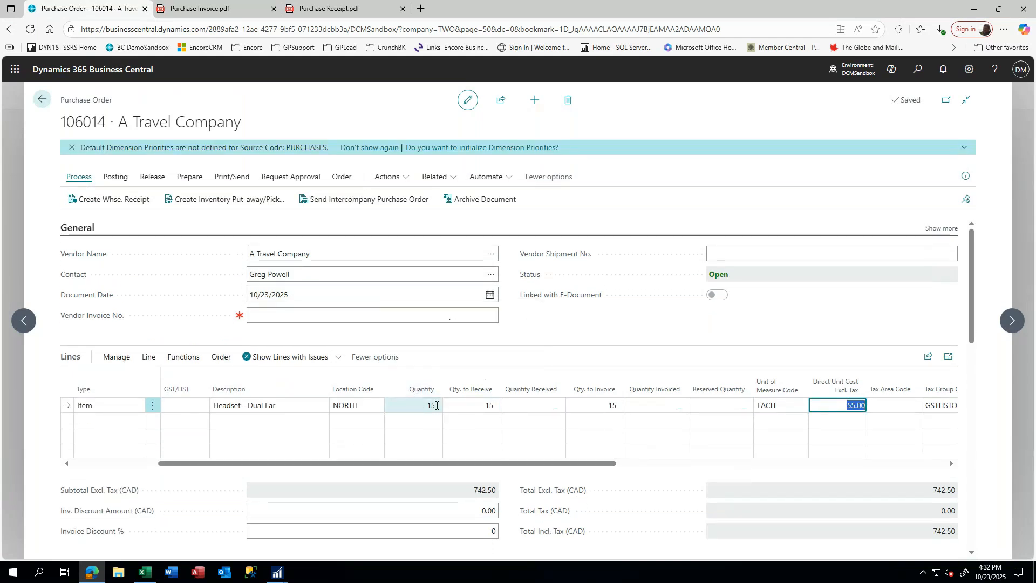
key(Tab)
key(Tab)
key(Tab)
key(Tab)
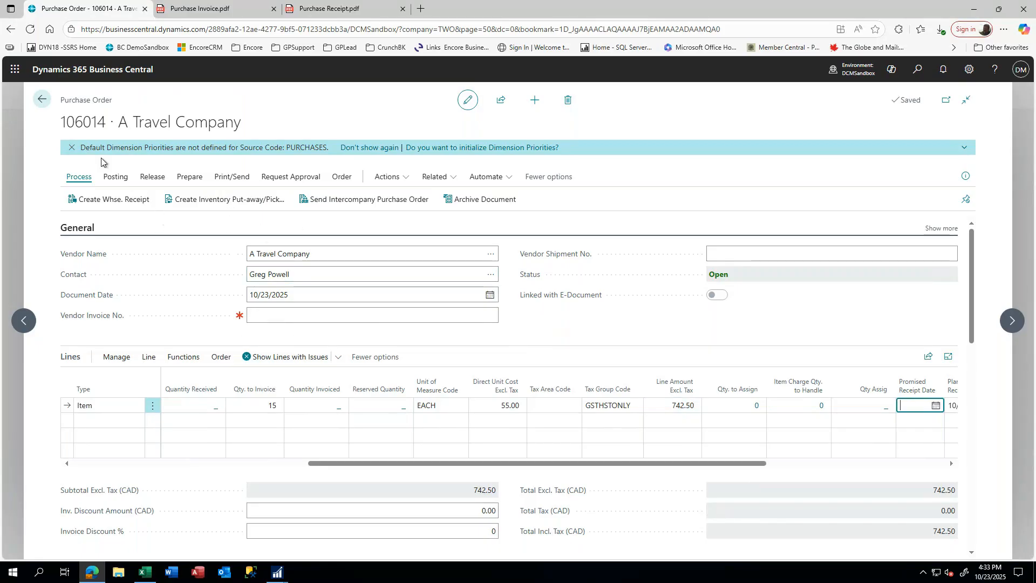
click(44, 102)
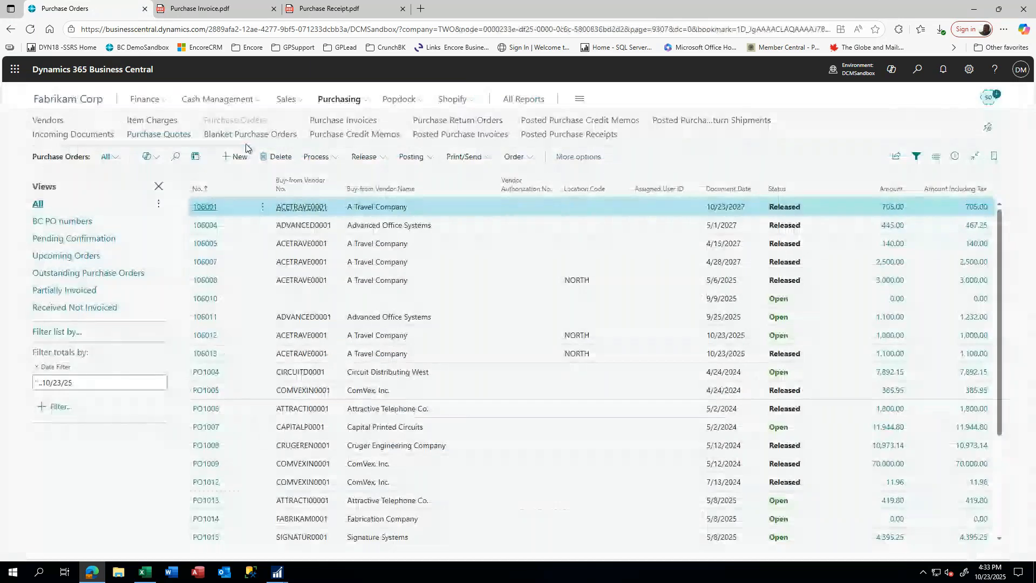
- Search 'item' in Tell Me, open Items, and open the ACCS-HDS-2EAR Headset - Dual Ear card
click(918, 71)
text(ite)
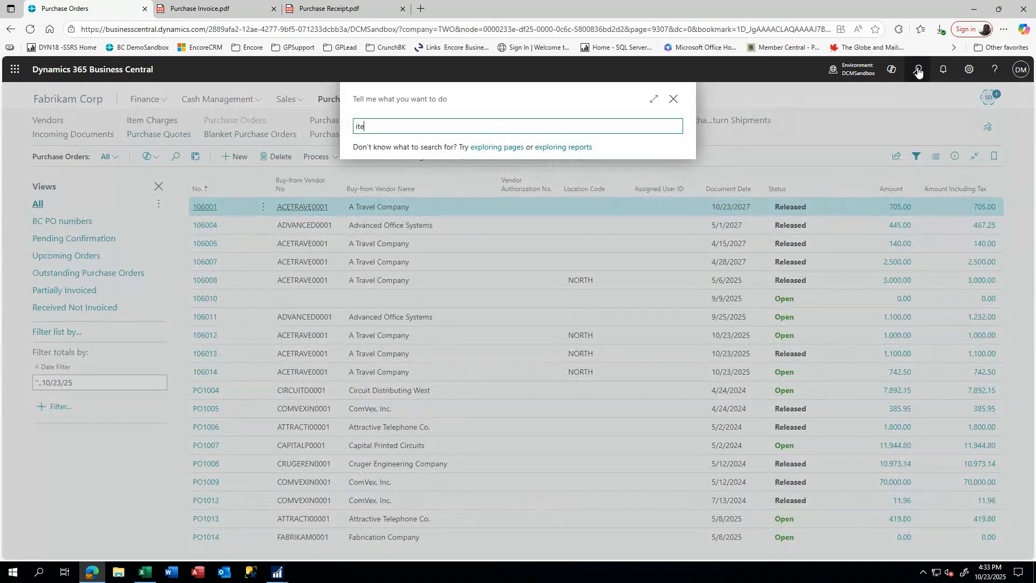
text(m)
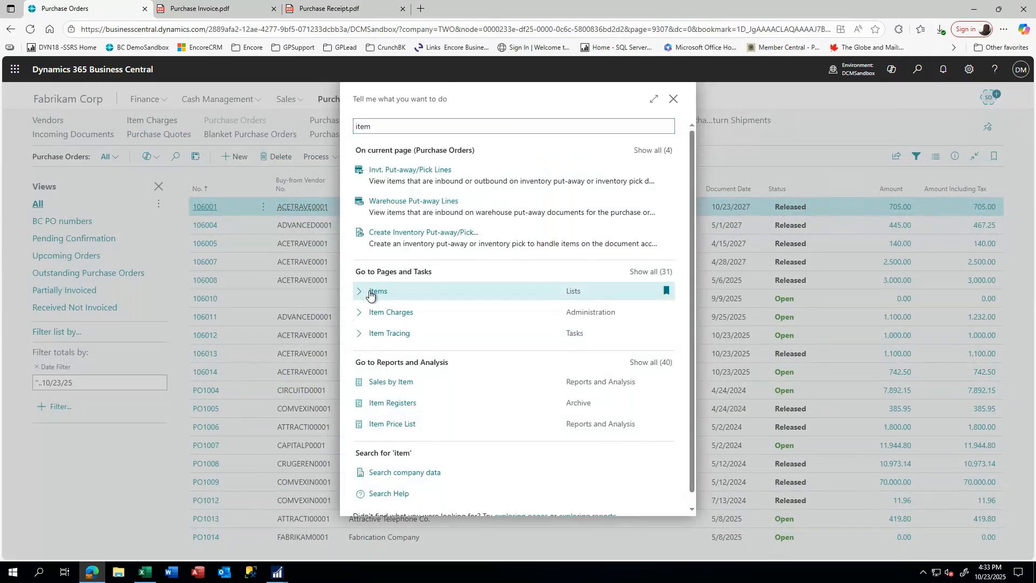
click(378, 292)
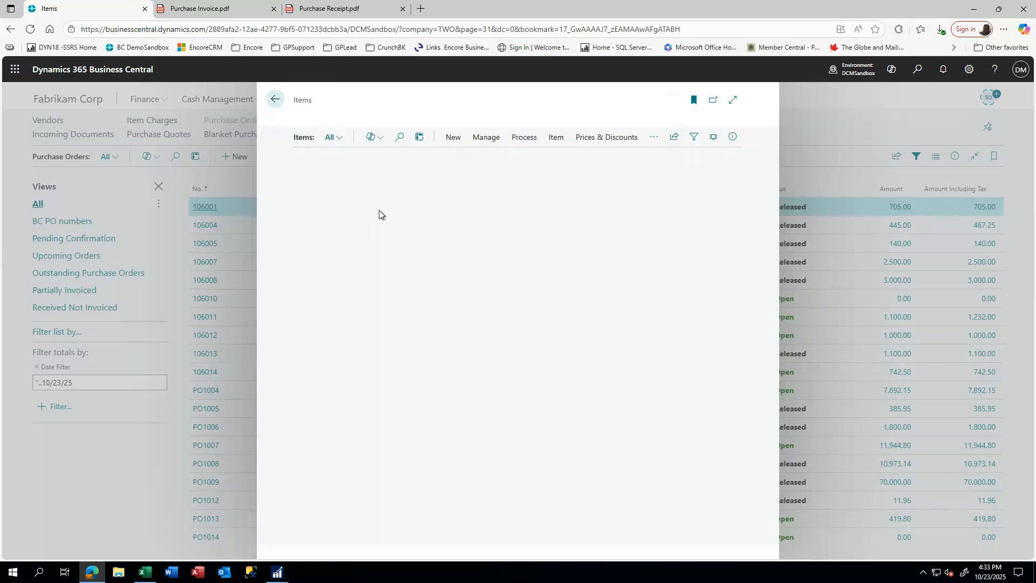
scroll(311, 422, down, 6)
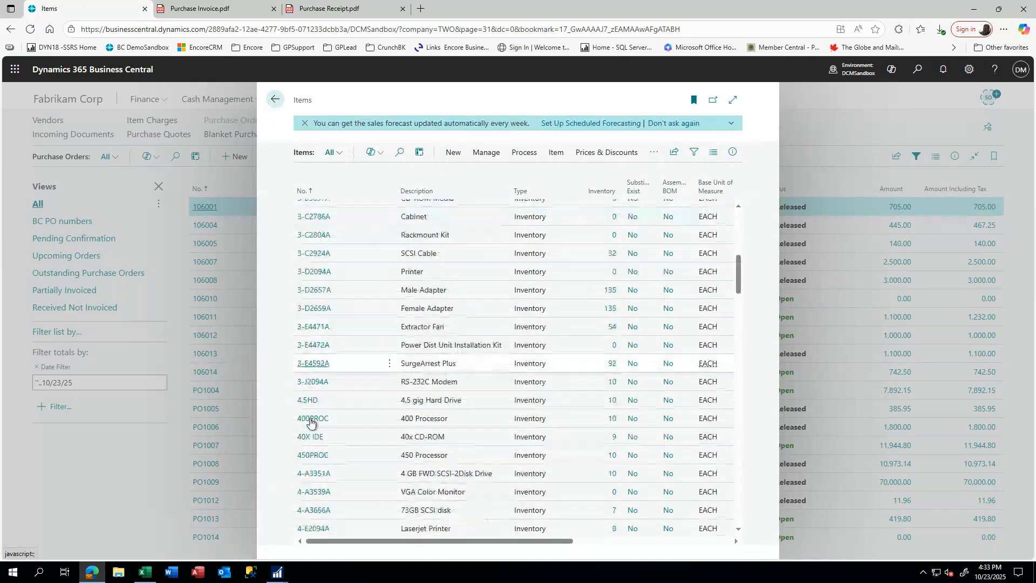
scroll(311, 422, down, 10)
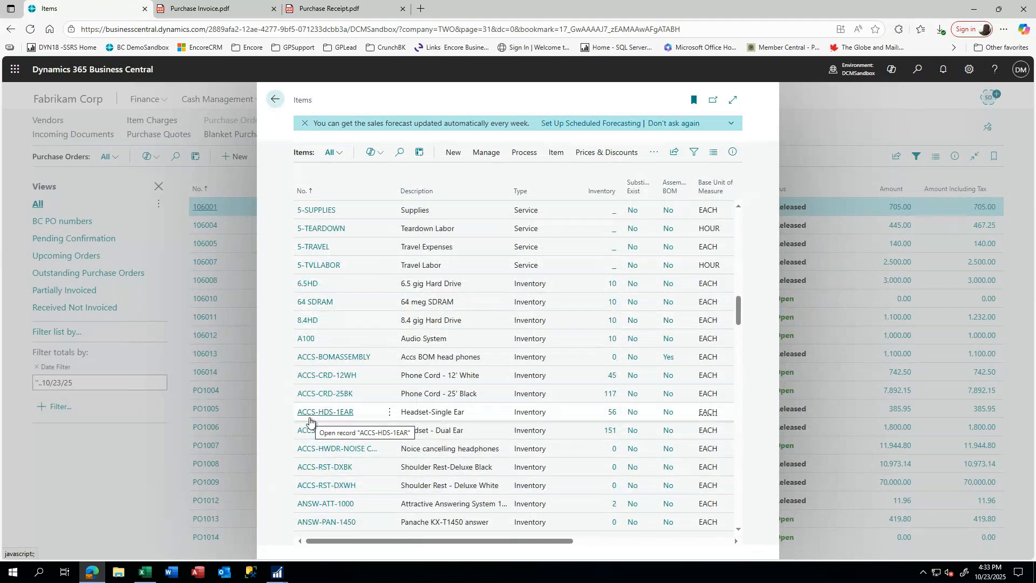
click(329, 435)
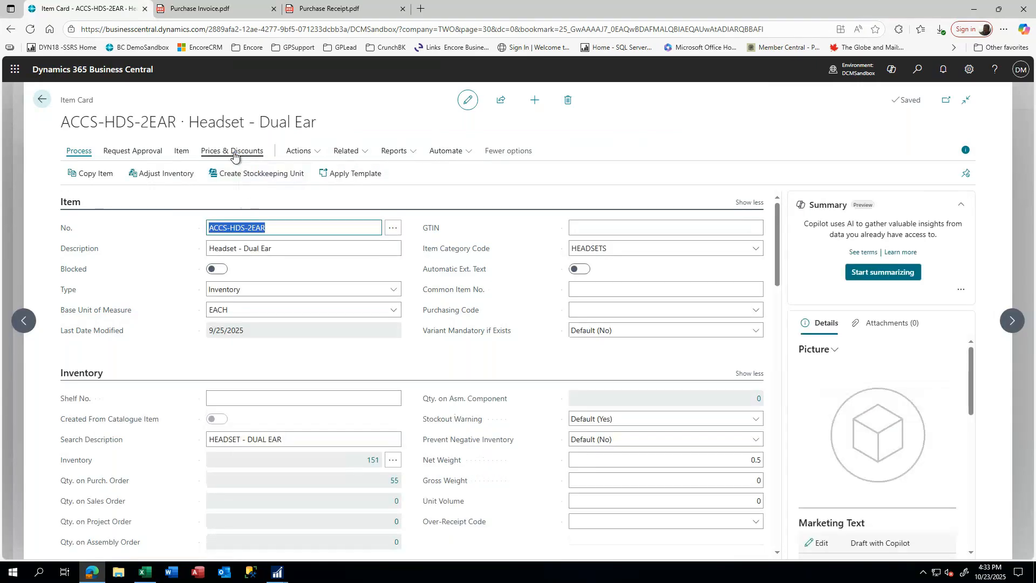
- Add a purchase price line for vendor ACETRAVE0001 with unit of measure EACH
click(232, 152)
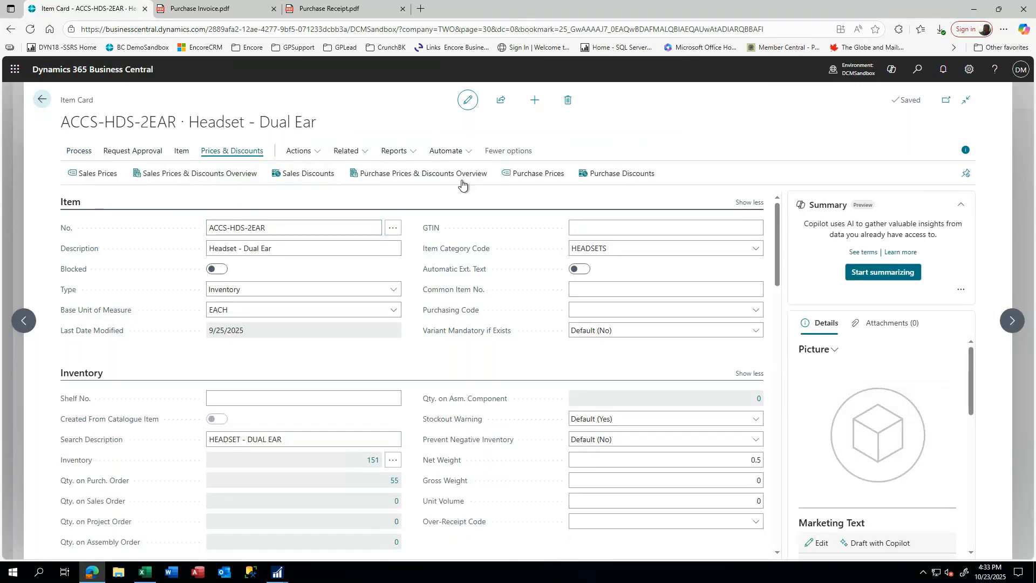
click(528, 182)
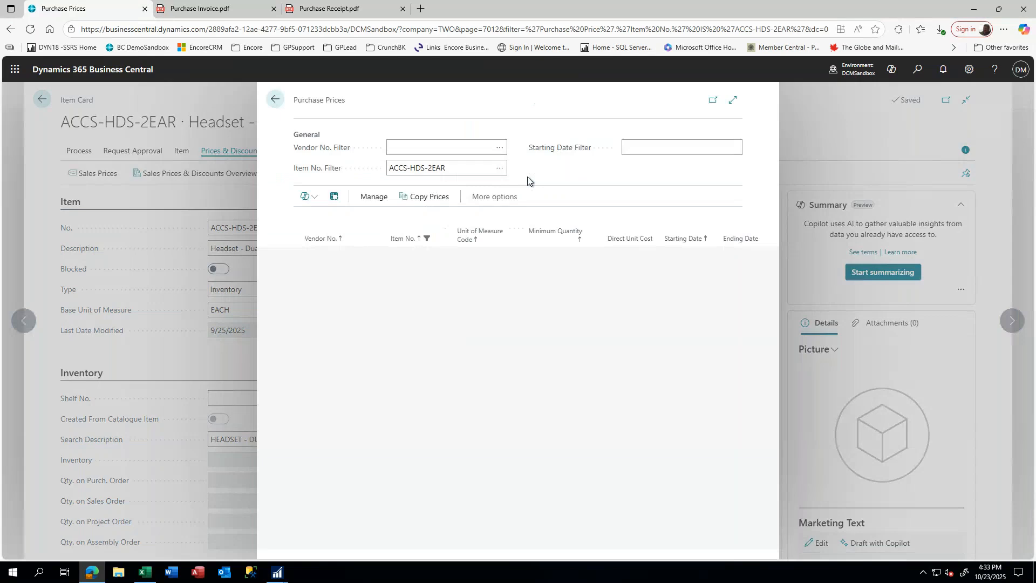
text(ace)
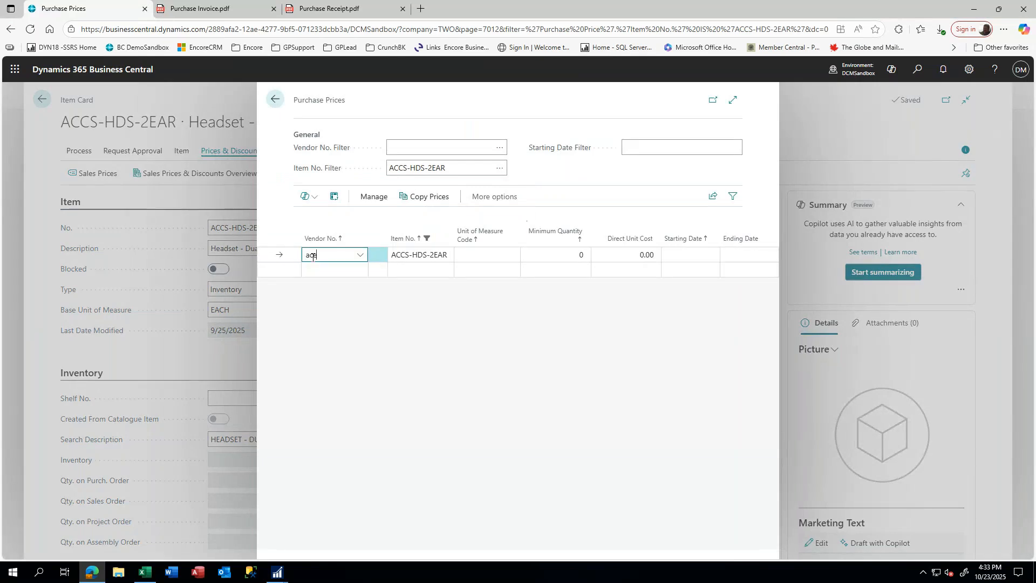
key(Tab)
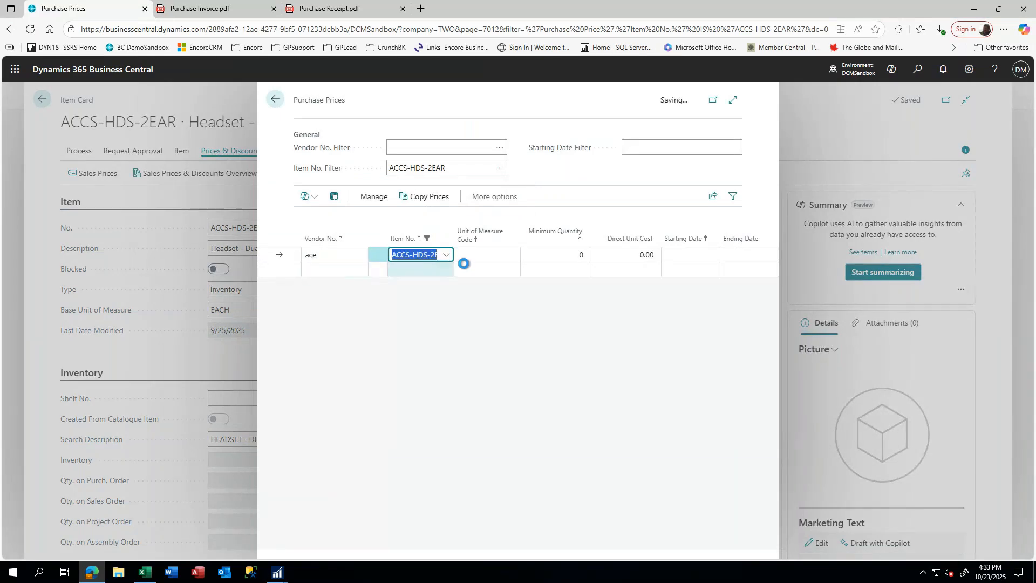
click(492, 262)
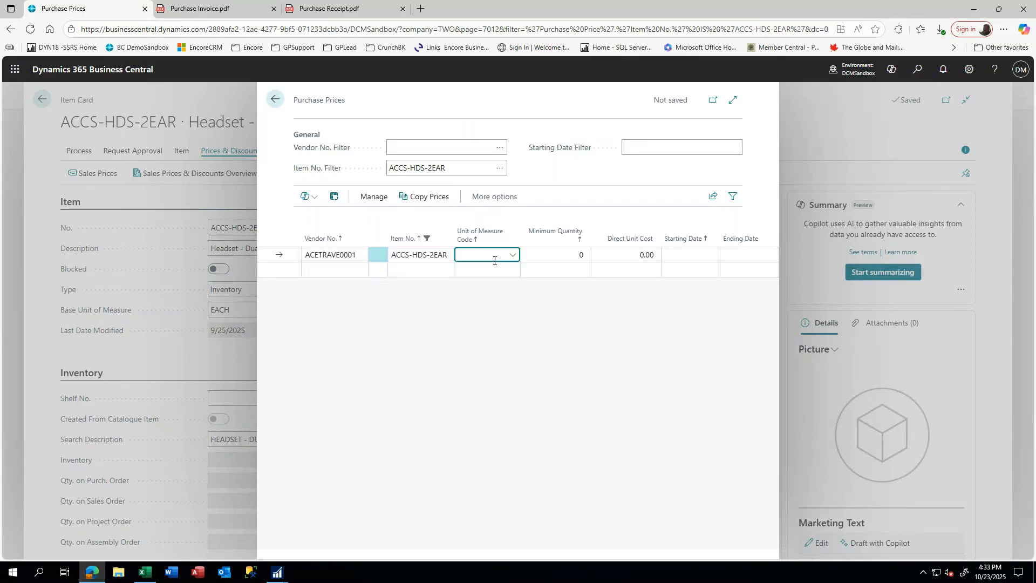
text(e)
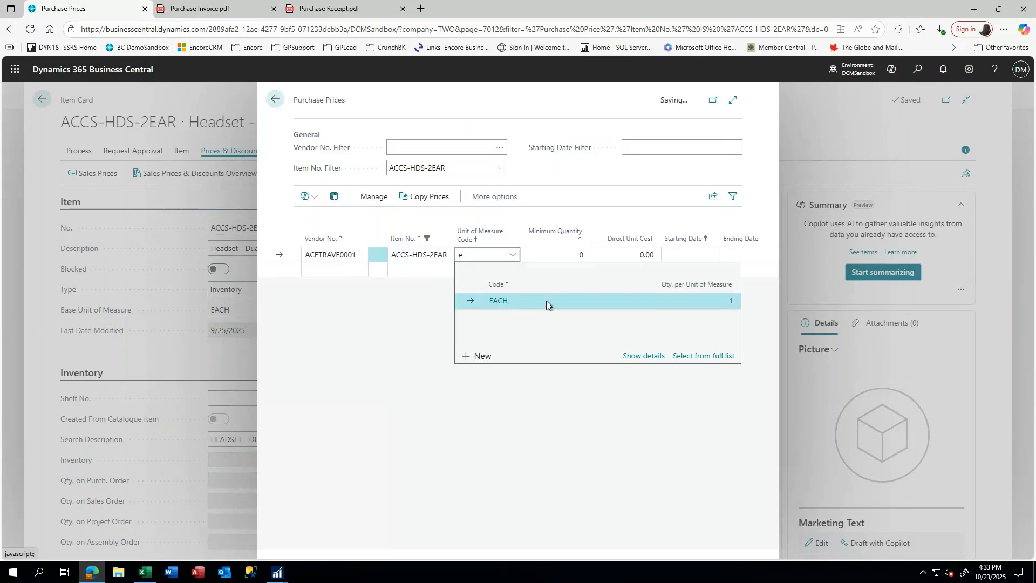
click(493, 301)
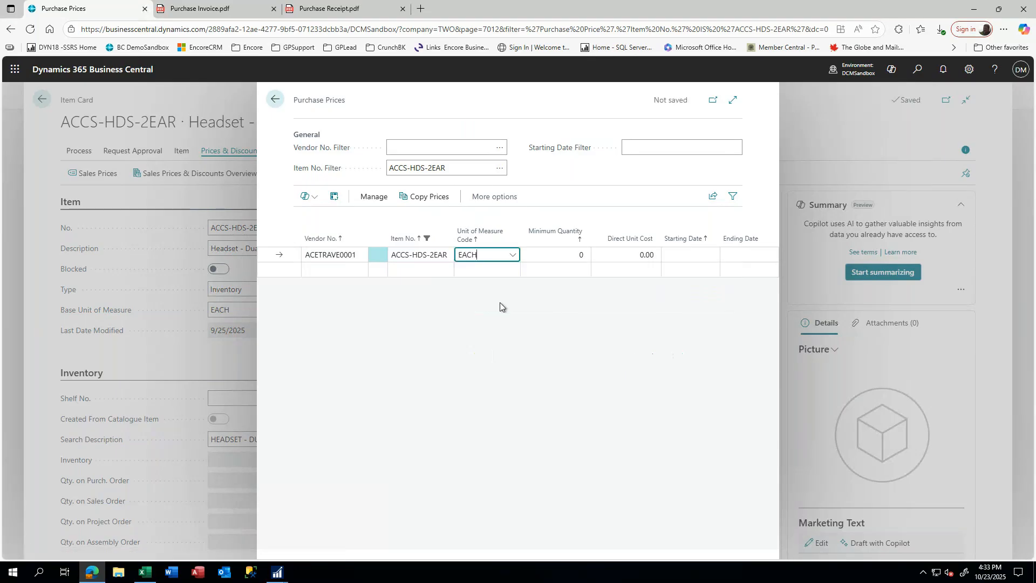
- Set minimum quantity 15 and direct unit cost 45.00, then go back to the Items list
click(561, 254)
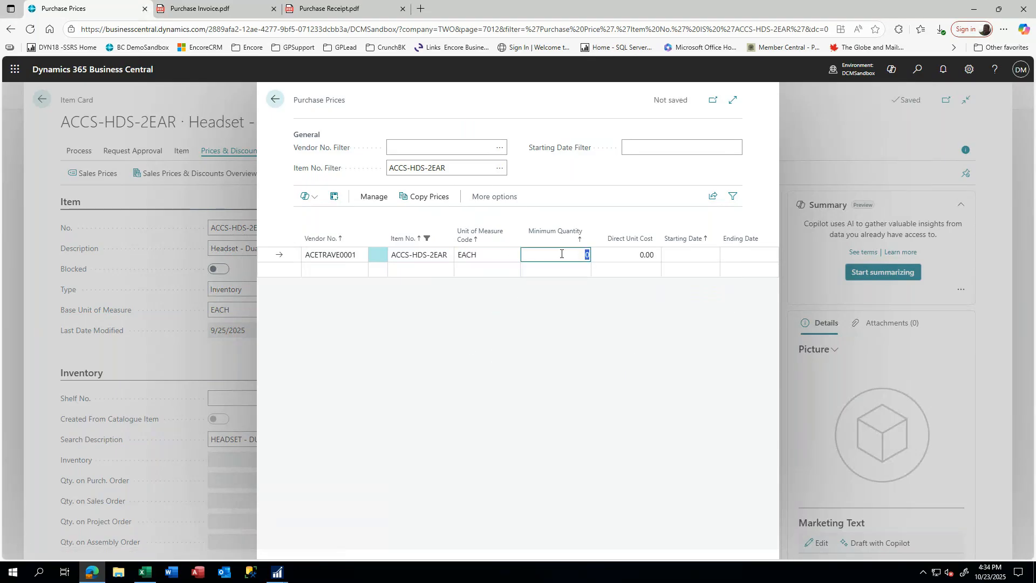
text(15)
key(Tab)
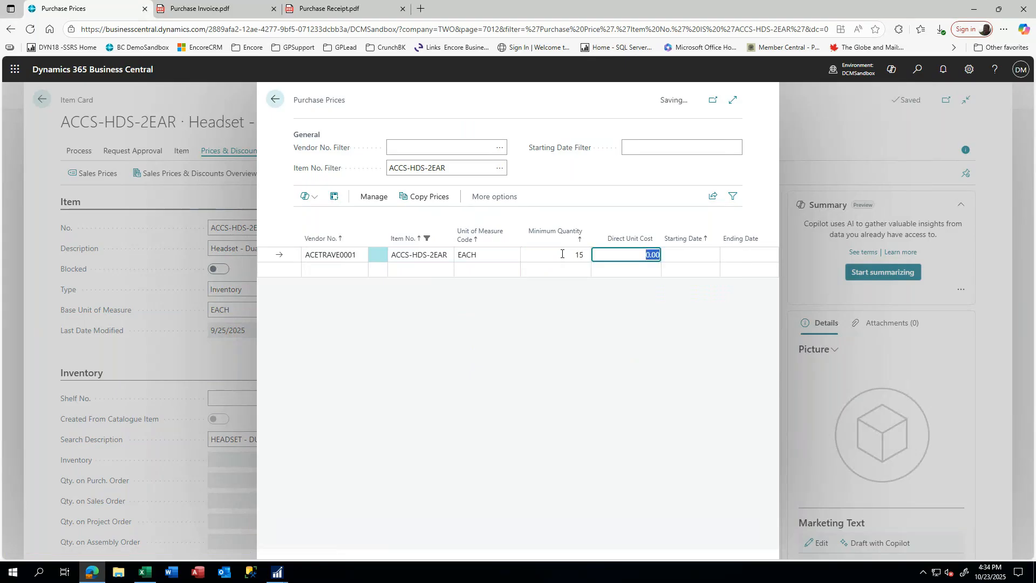
text(45)
key(Tab)
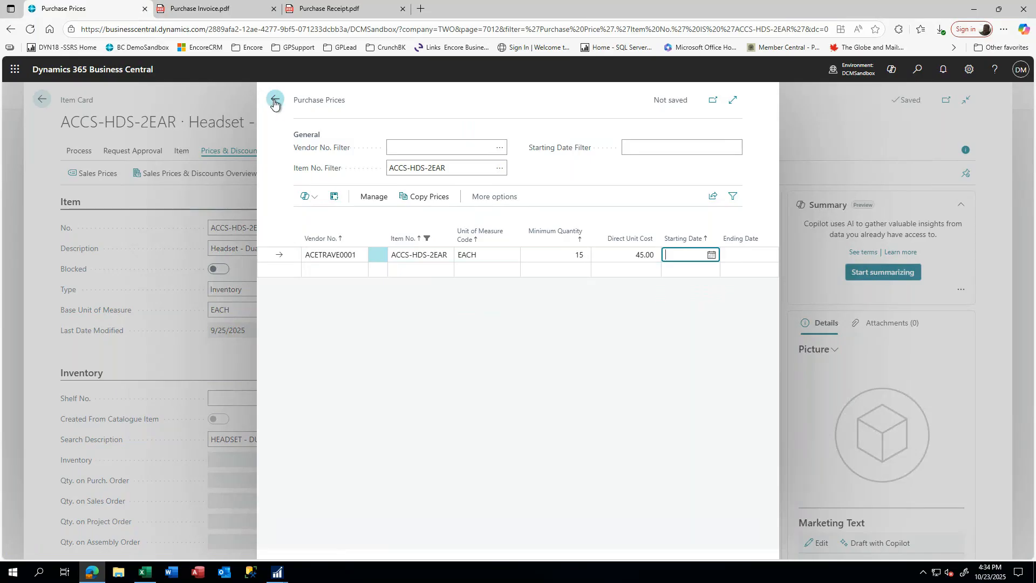
click(274, 102)
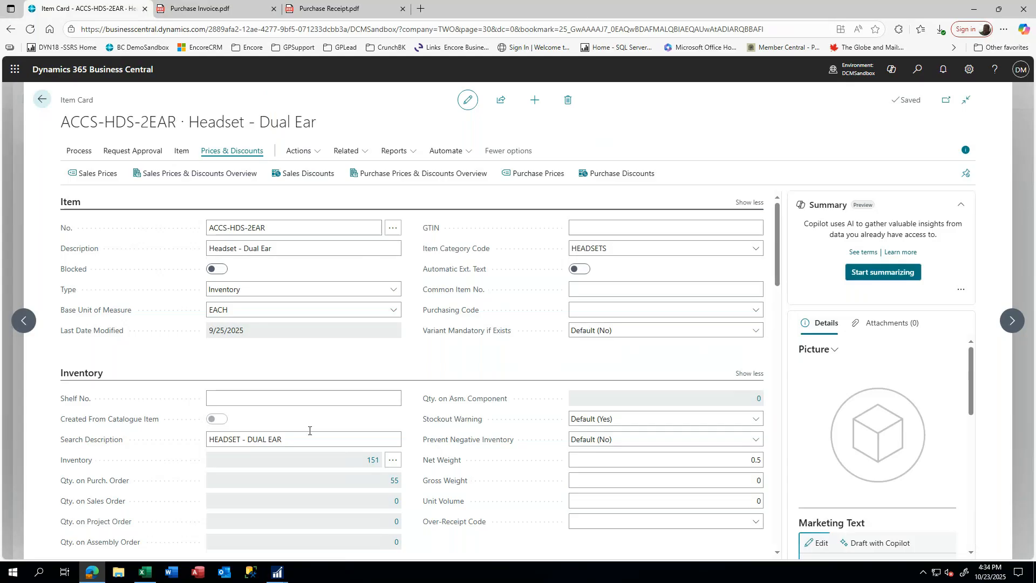
click(42, 104)
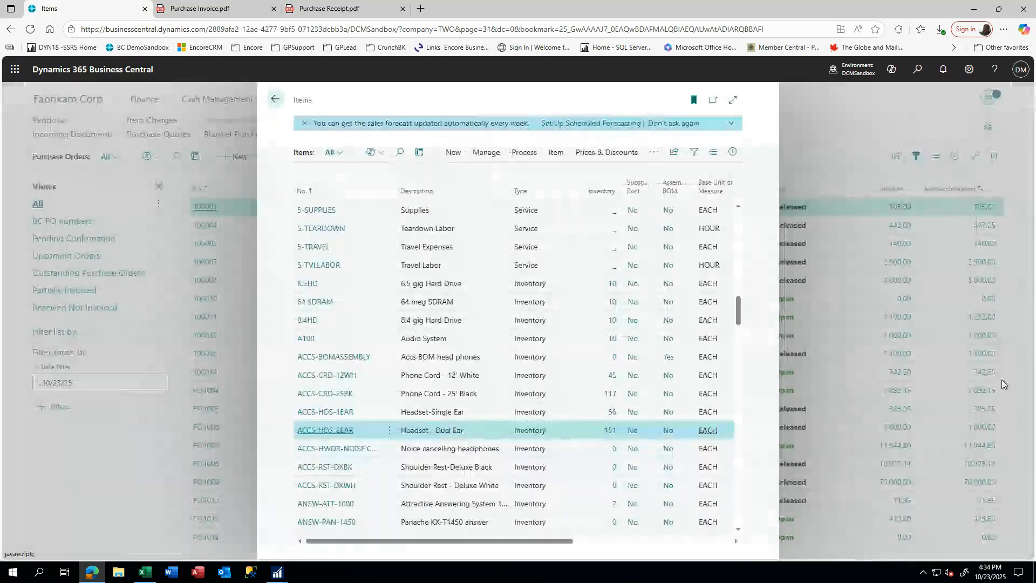
- Return to the Purchase Orders list and filter it to the Received Not Invoiced view
click(275, 101)
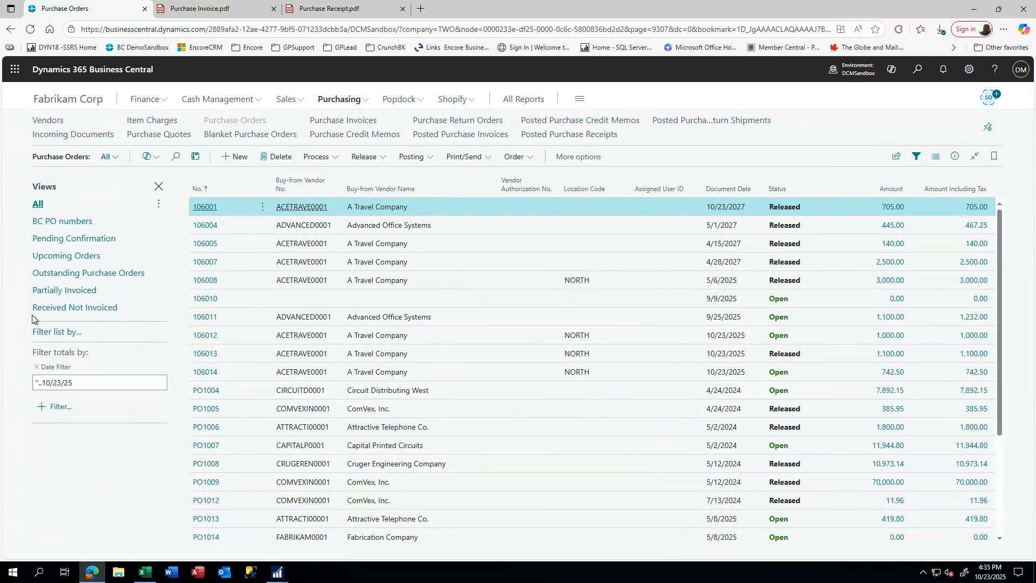
click(88, 309)
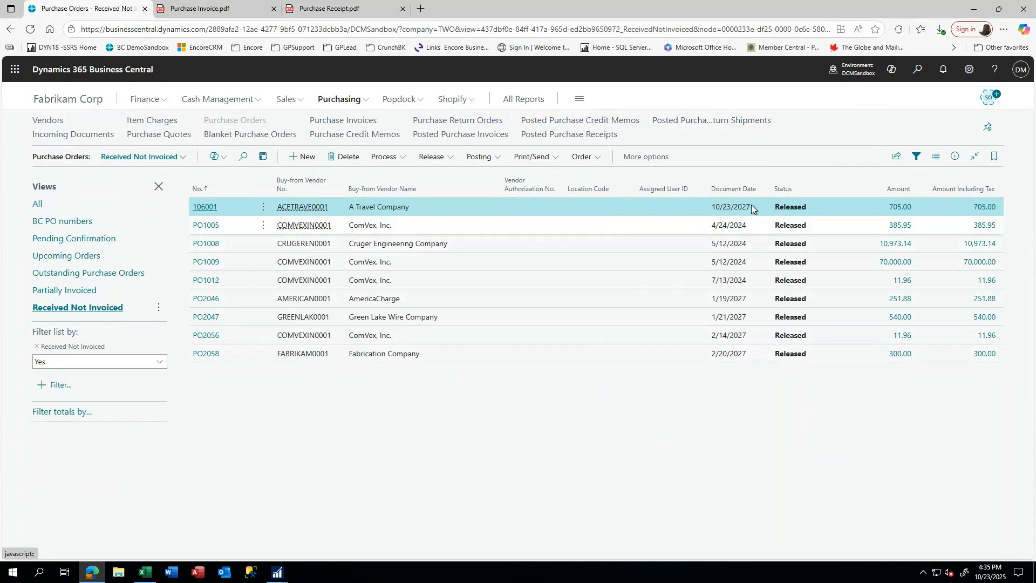
- Check the Share options, view Partially Invoiced orders, inspect order 106005, then show All orders
click(896, 157)
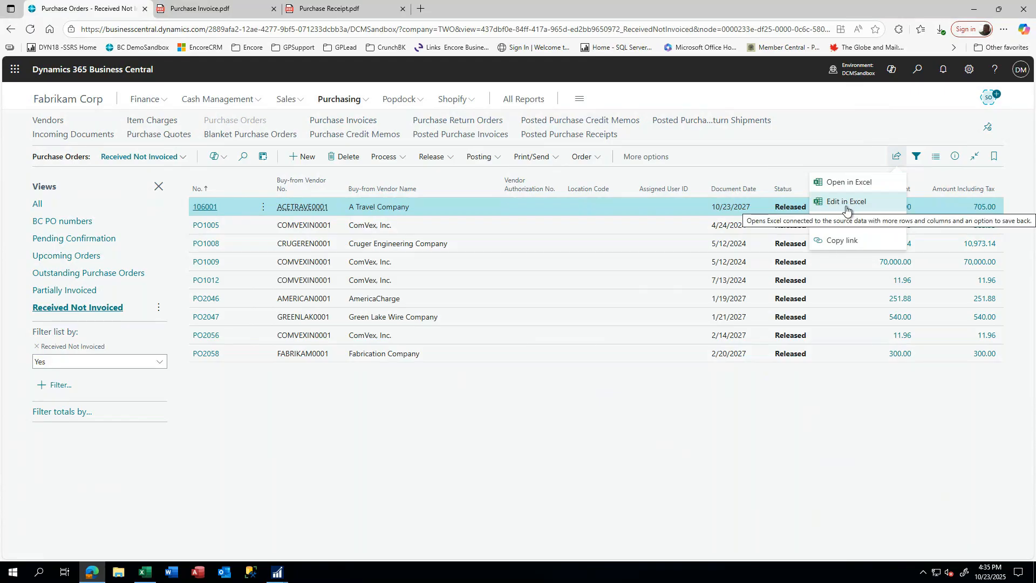
click(72, 293)
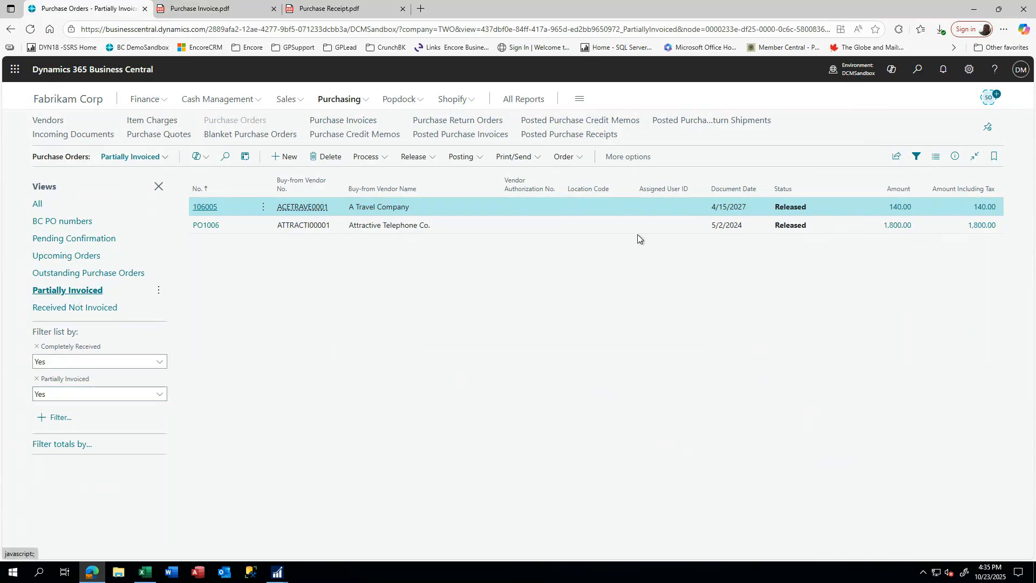
click(200, 208)
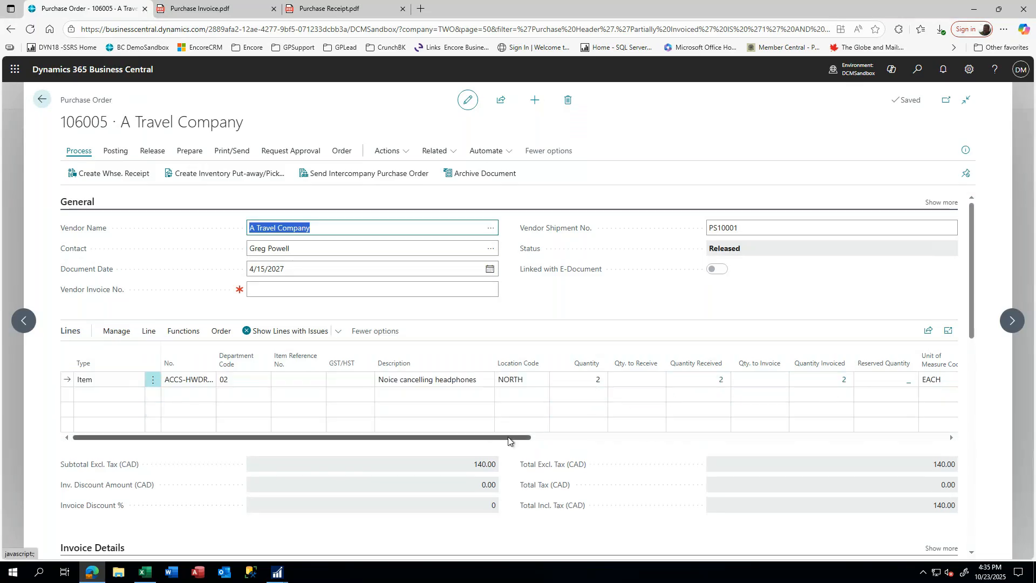
drag(449, 438, 350, 443)
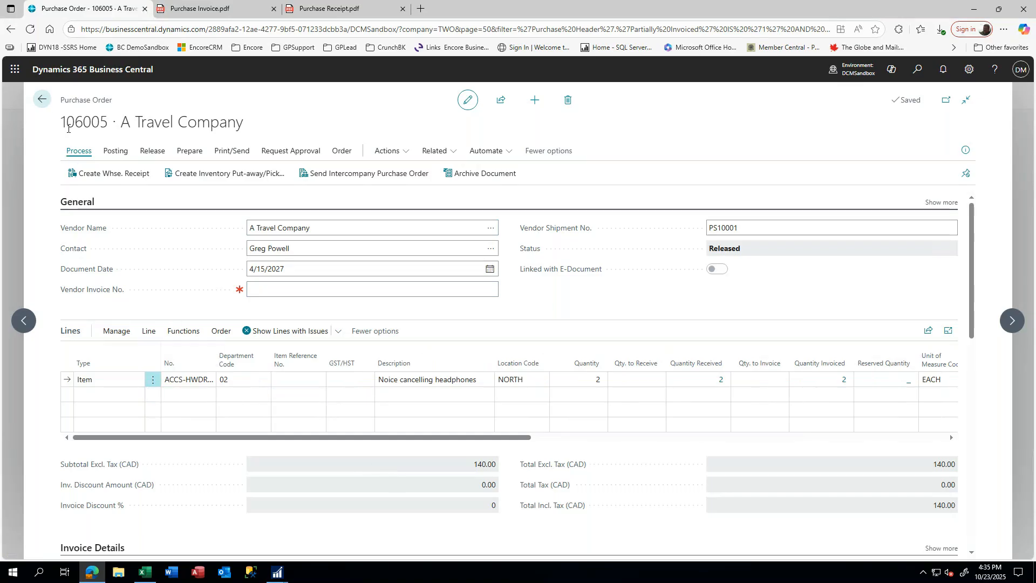
click(42, 101)
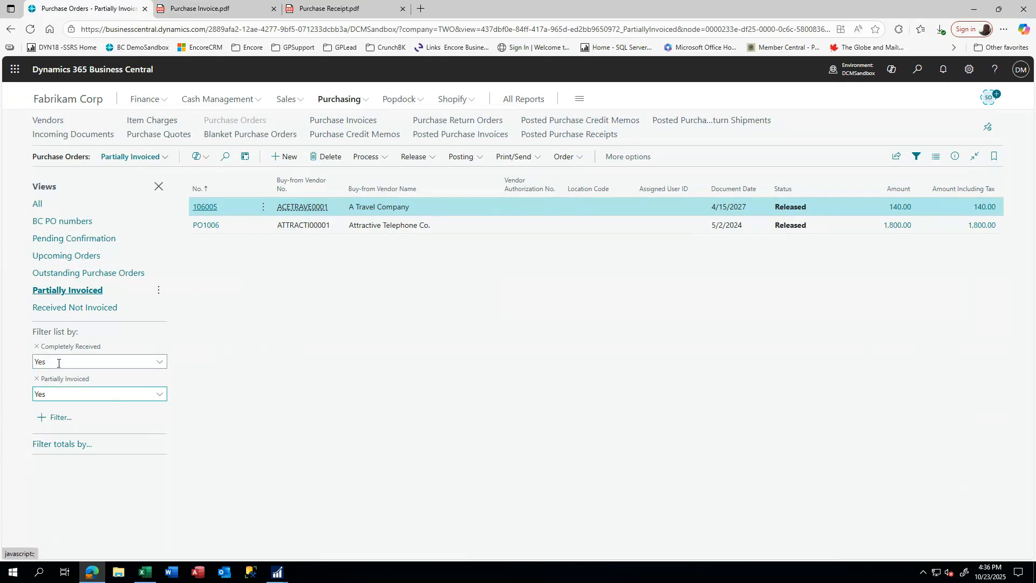
click(37, 204)
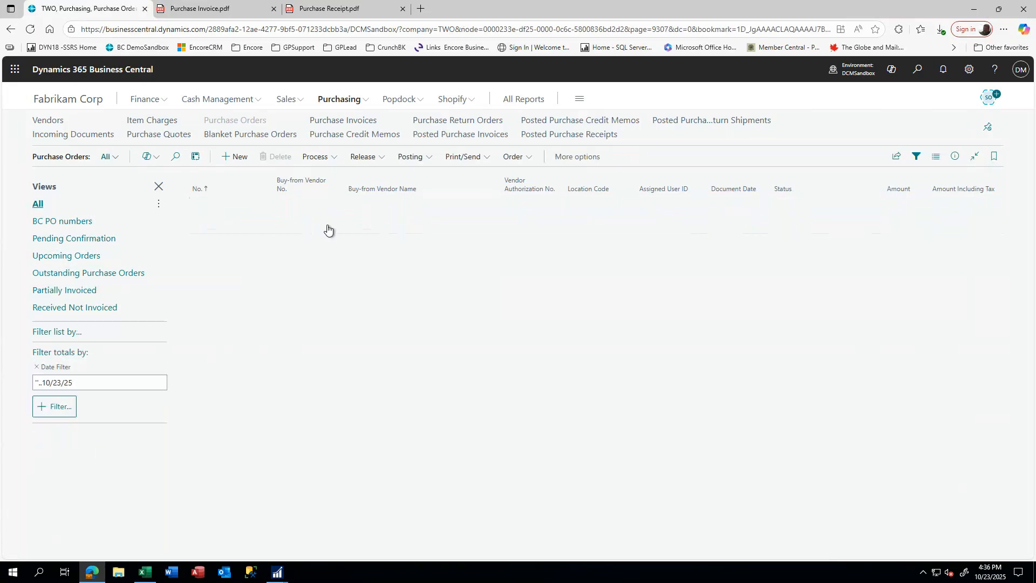
- Switch through BC PO numbers and Outstanding Purchase Orders views, ending on Upcoming Orders
click(54, 222)
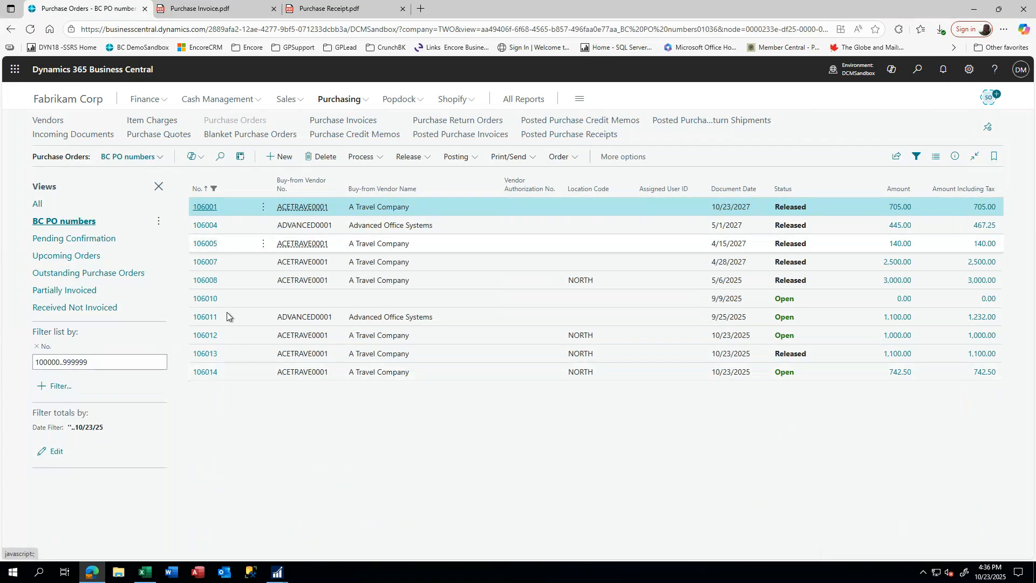
click(73, 275)
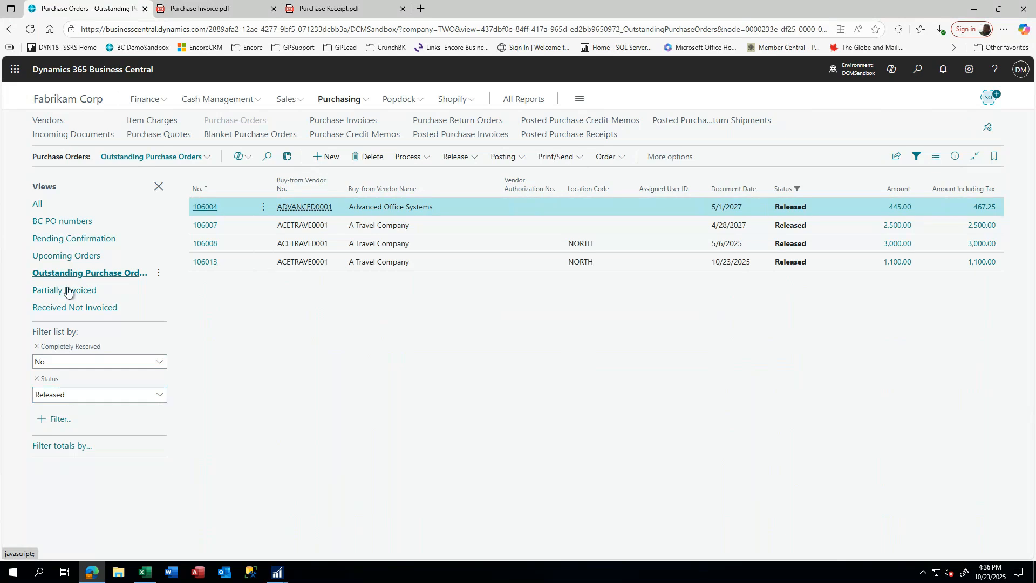
click(65, 258)
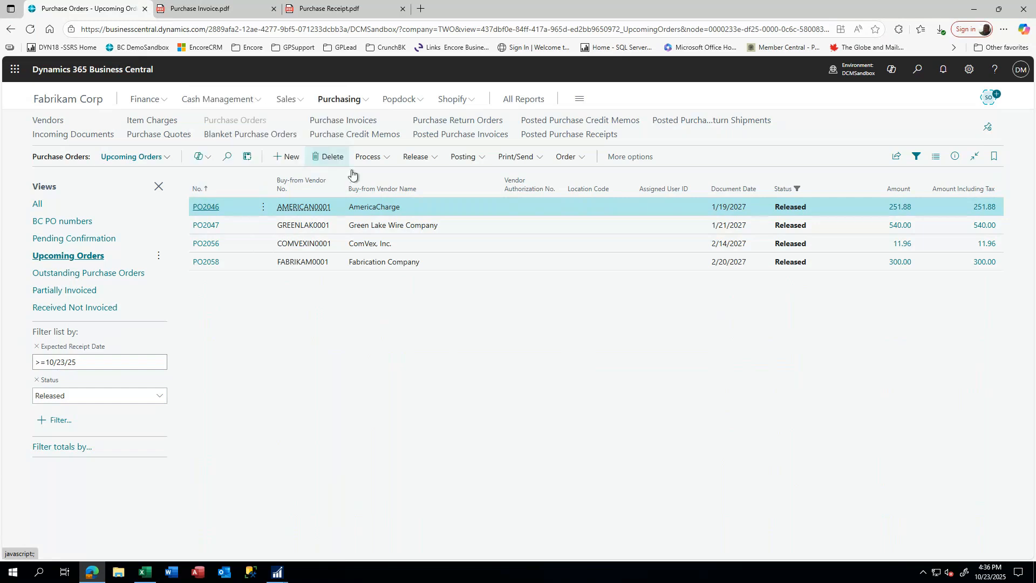
- Open AmericaCharge's purchase order PO2046 and show its Automate > Power Automate flow options
click(208, 209)
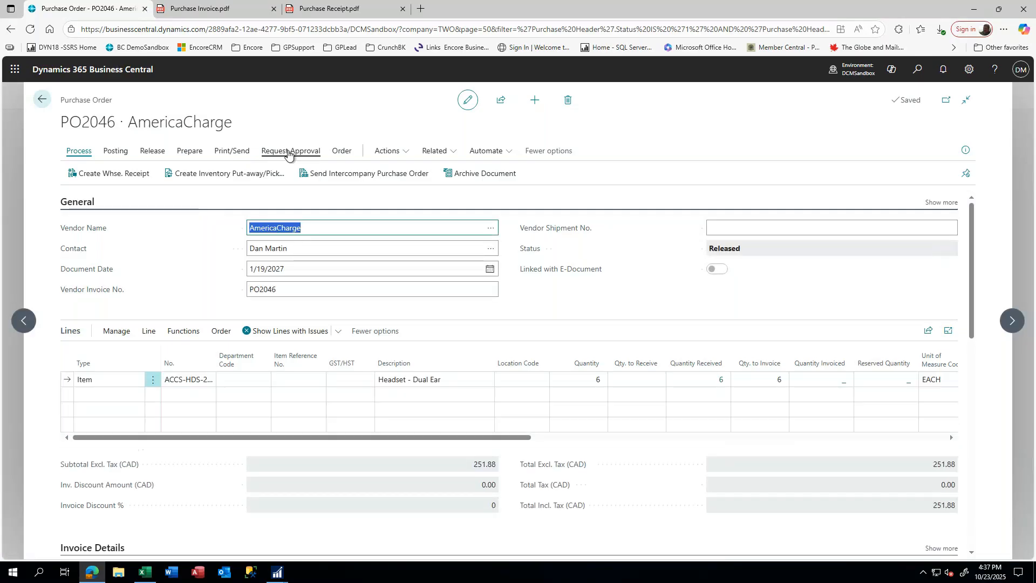
click(495, 153)
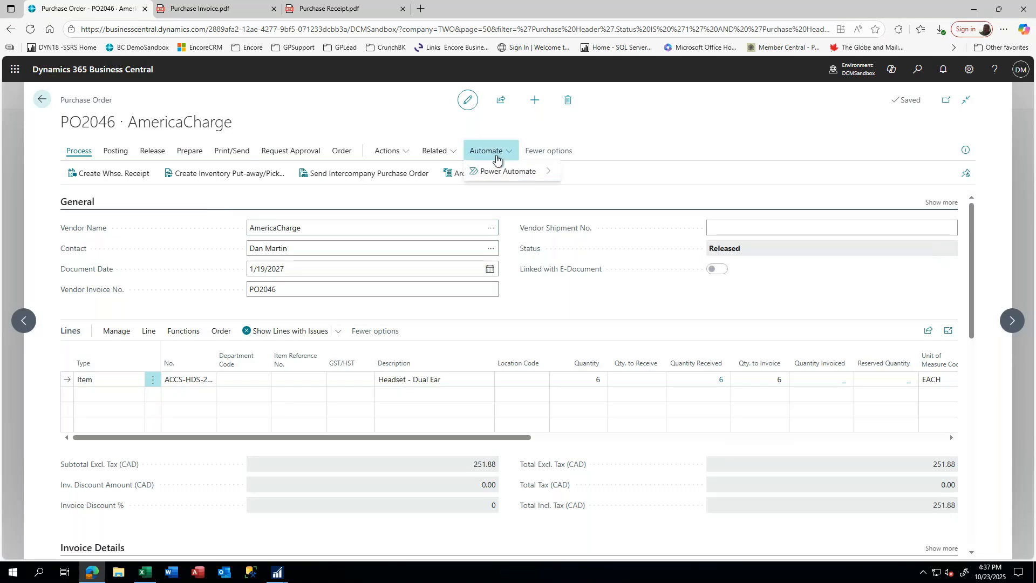
mouse_move(495, 174)
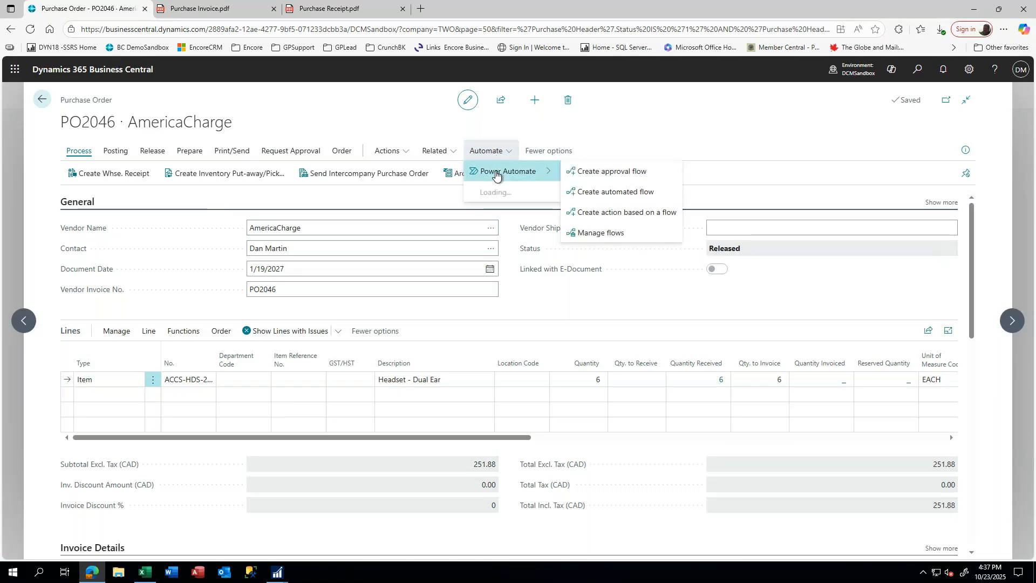